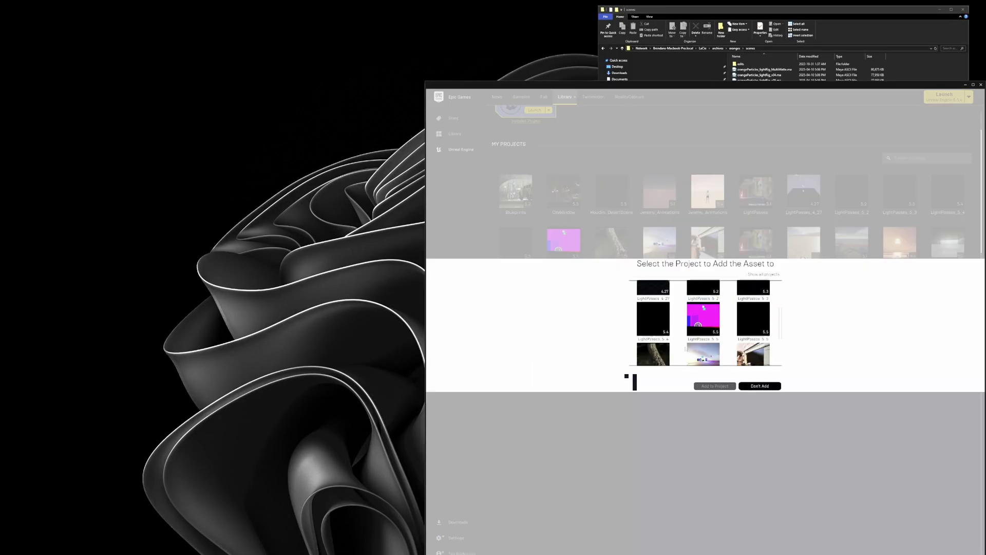
Add the Light Passes & AOV Widget asset to the LPAW_5_5_AdFiles project and open that project.
scroll(686, 349, "down", 2)
left_click(655, 324)
left_click(714, 387)
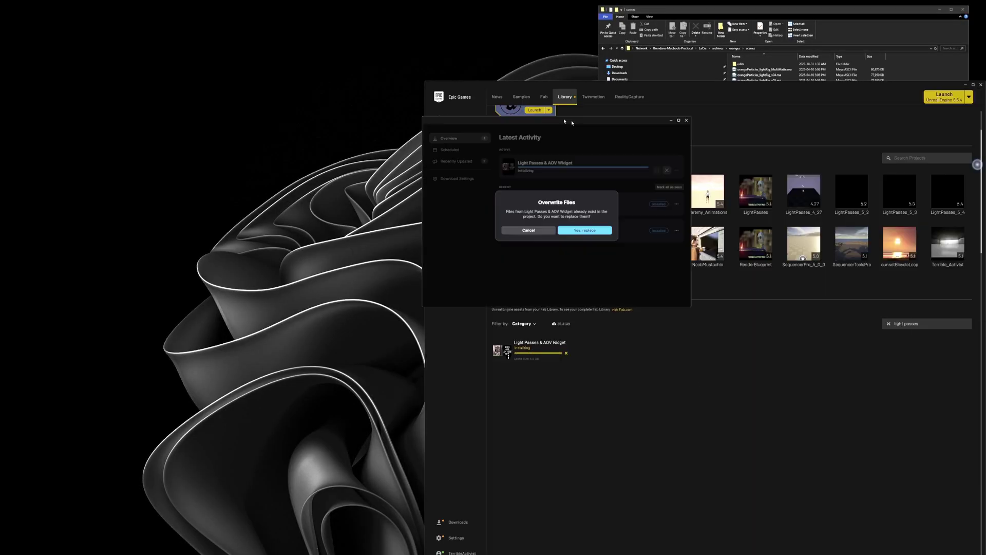
left_click(532, 207)
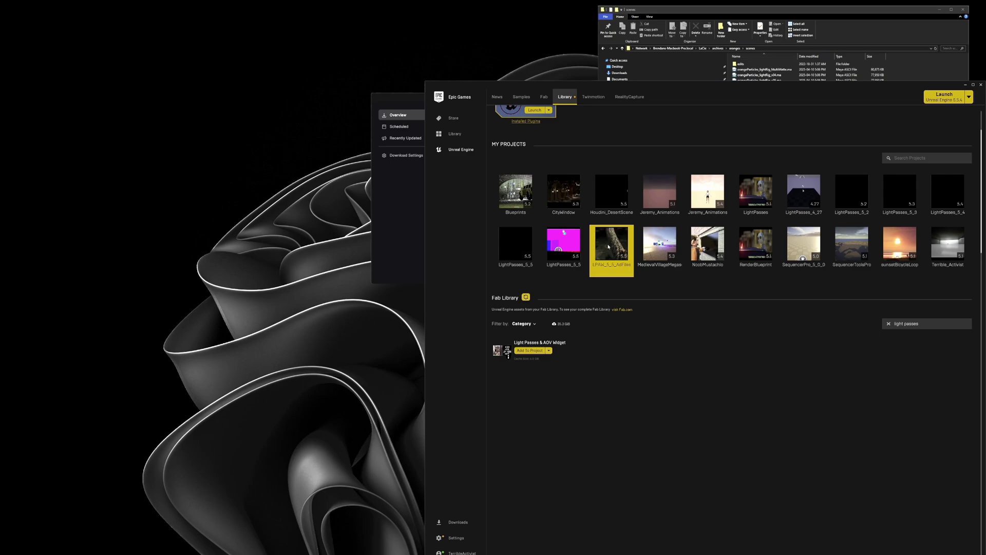
double_click(608, 246)
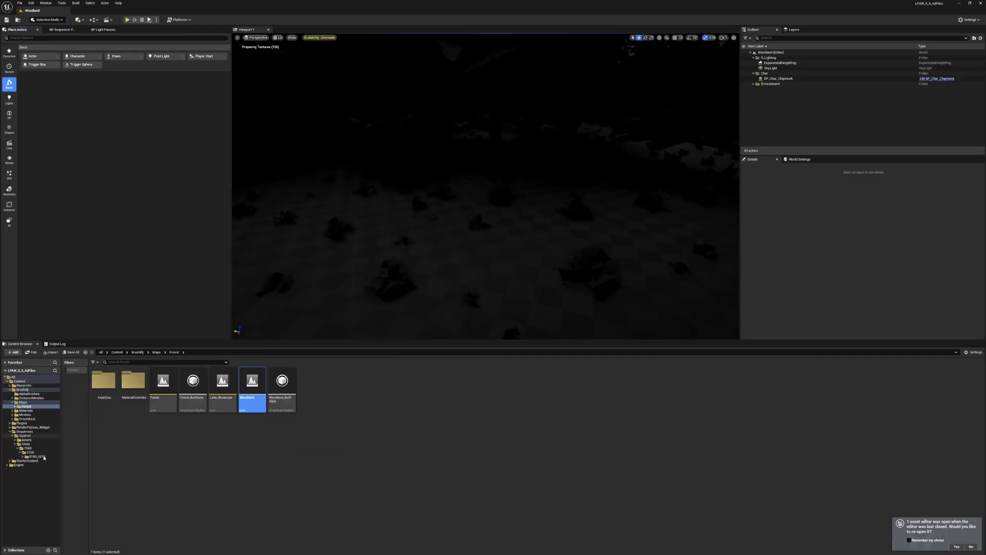
Open the RenderPasses_Widget content folder, launch the Light Passes & AOV Widget and widen its docked panel.
left_click(33, 427)
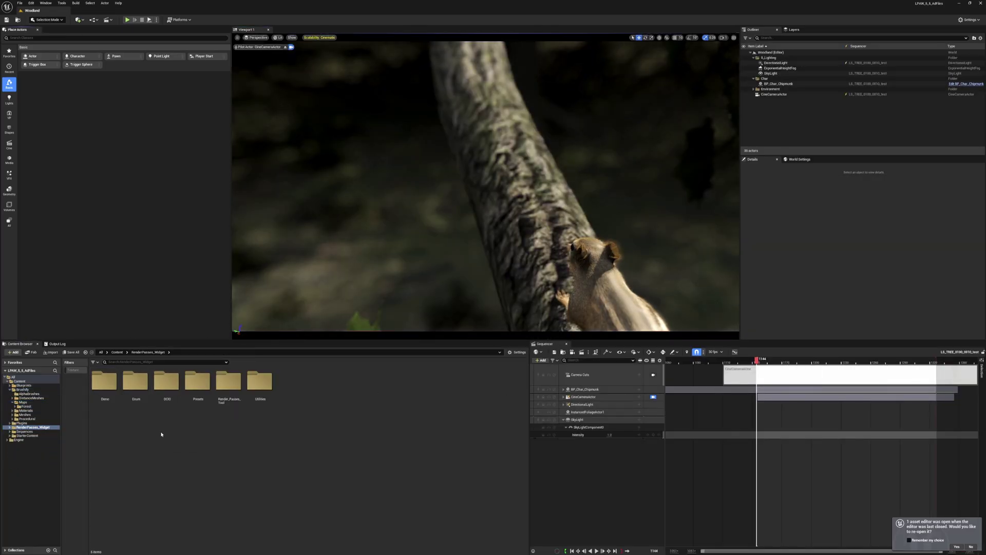
right_click(231, 393)
left_click(198, 403)
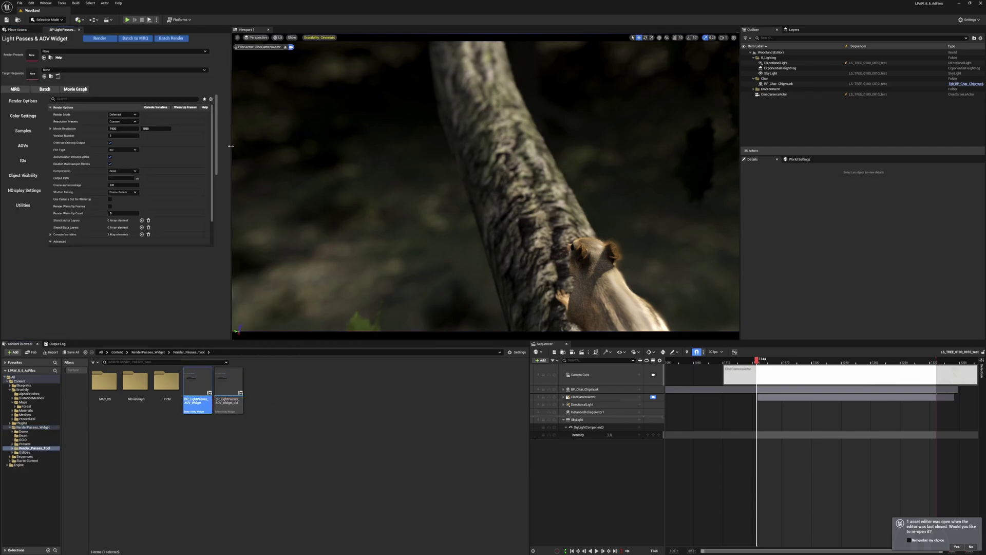
left_click_drag(232, 195, 249, 195)
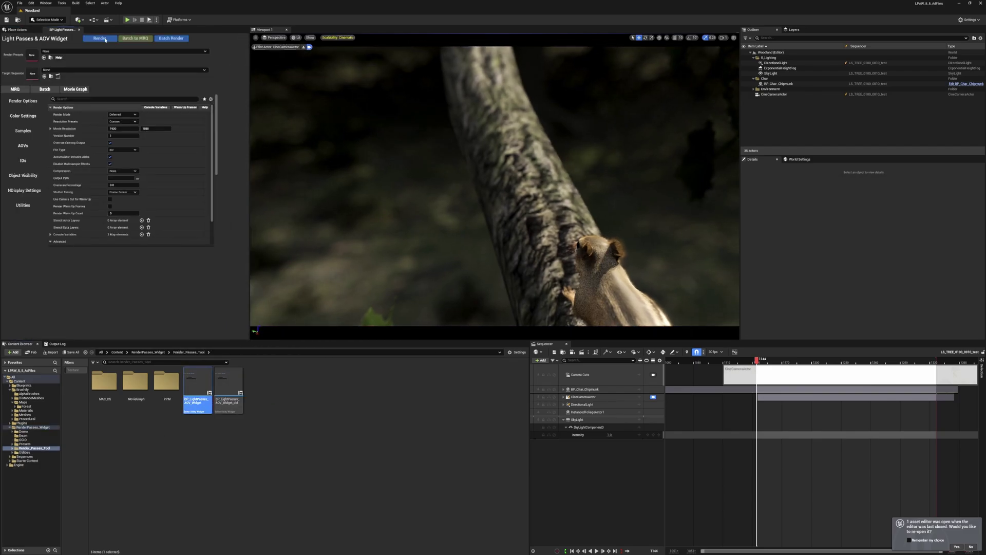
Set all viewport scalability groups to High and show the engine scalability options in the editor settings.
left_click(157, 23)
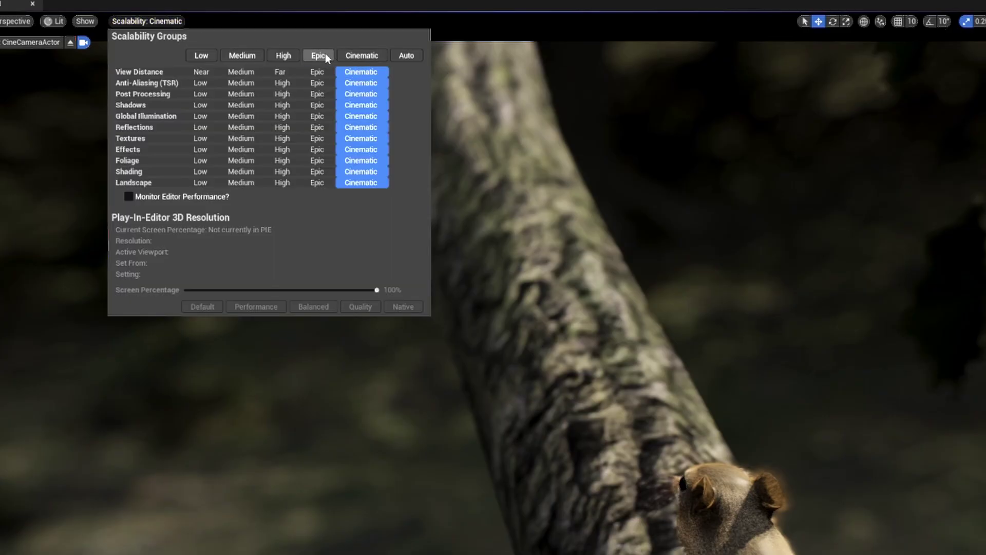
left_click(284, 55)
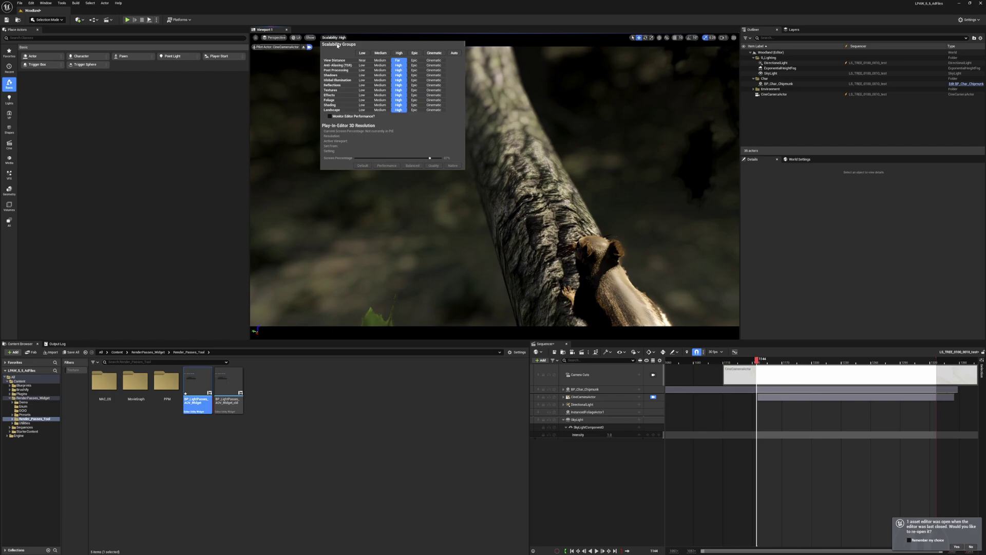
left_click(153, 21)
left_click(153, 21)
left_click(153, 21)
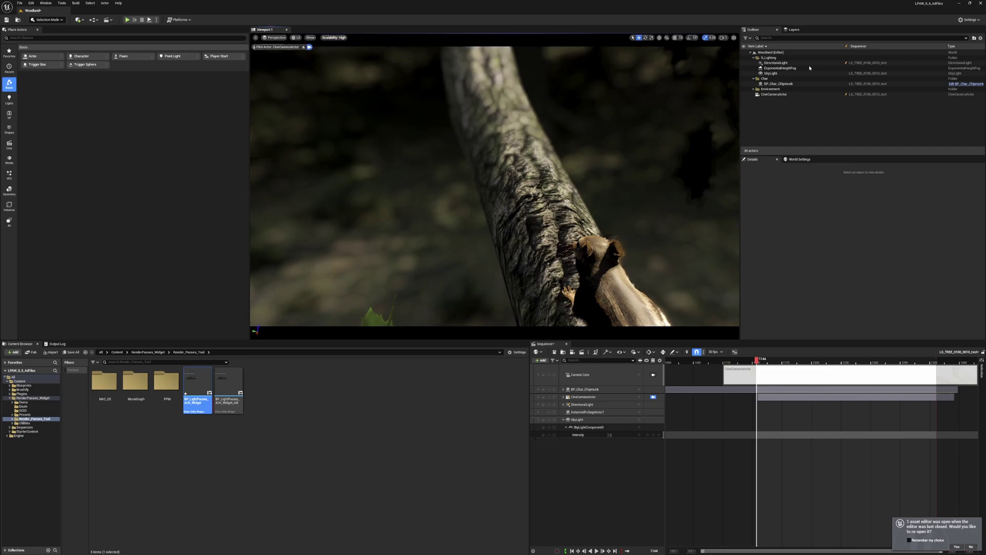
left_click(970, 19)
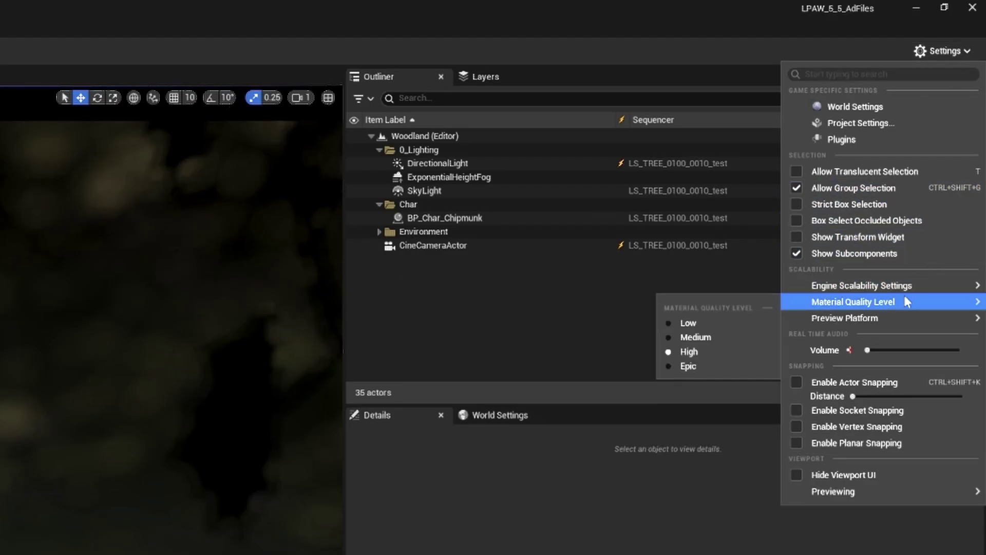
mouse_move(832, 286)
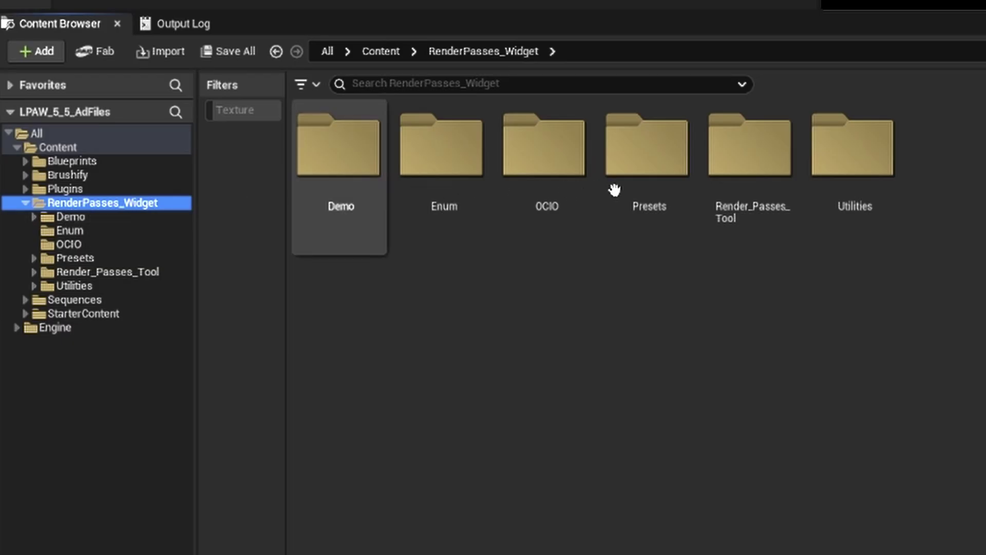
Run BP_LightPasses_AOV_Widget from the Render_Passes_Tool folder as an editor utility widget.
double_click(765, 191)
left_click(668, 202)
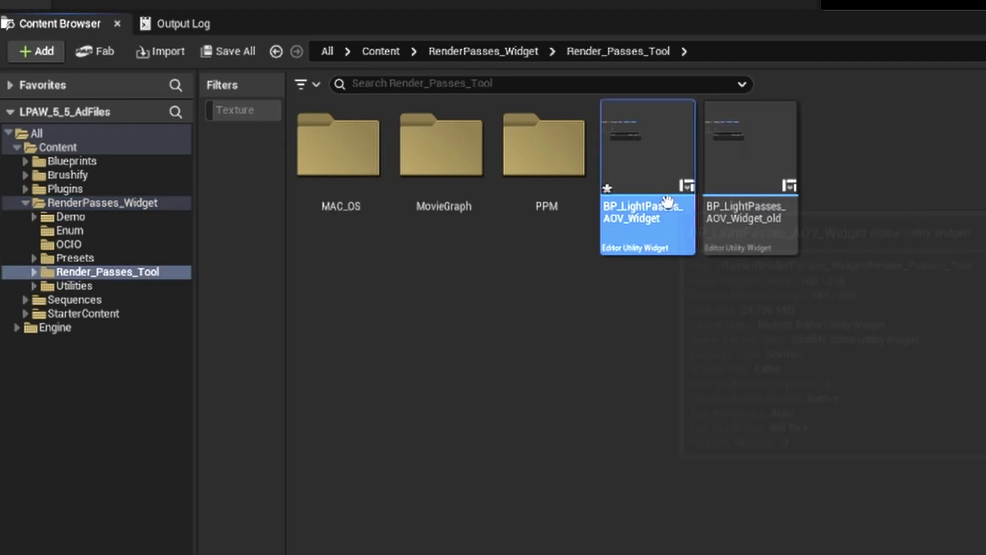
right_click(668, 202)
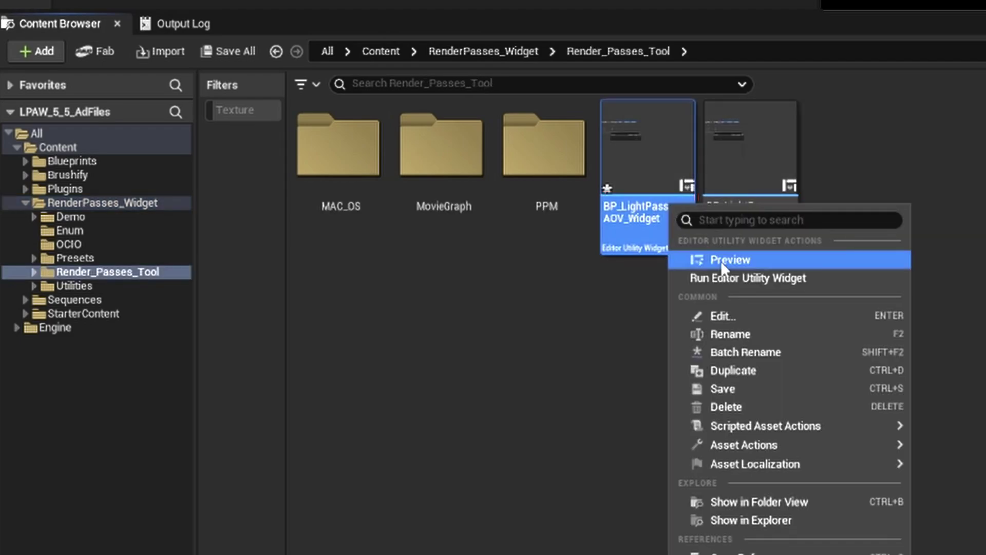
left_click(725, 277)
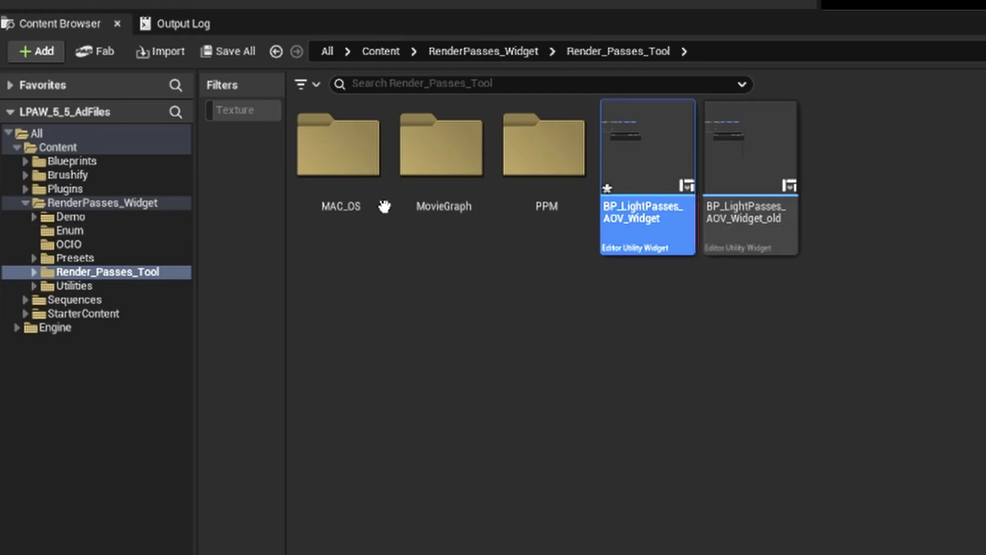
View the widget versions in the MAC_OS folder, and open the Presets folder under RenderPasses_Widget.
double_click(342, 175)
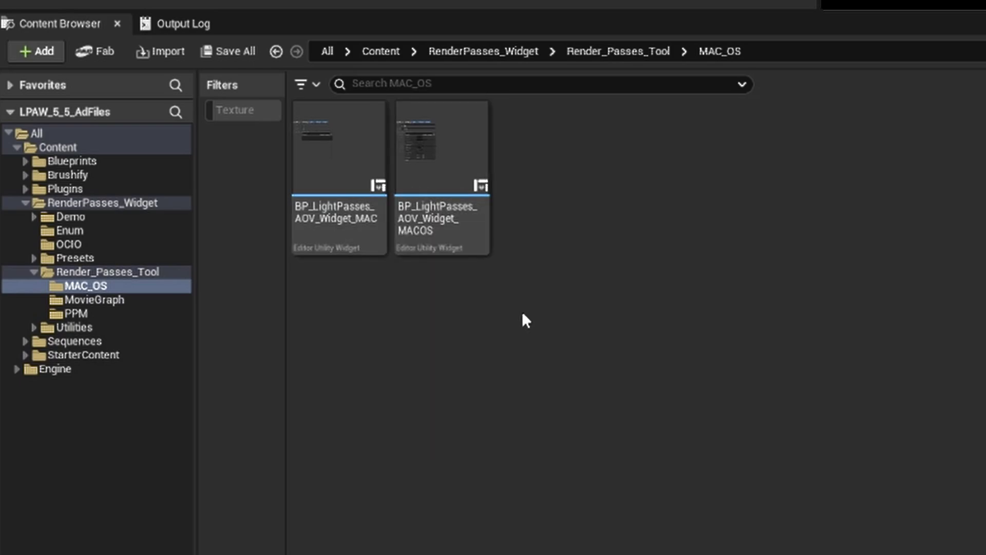
left_click(108, 272)
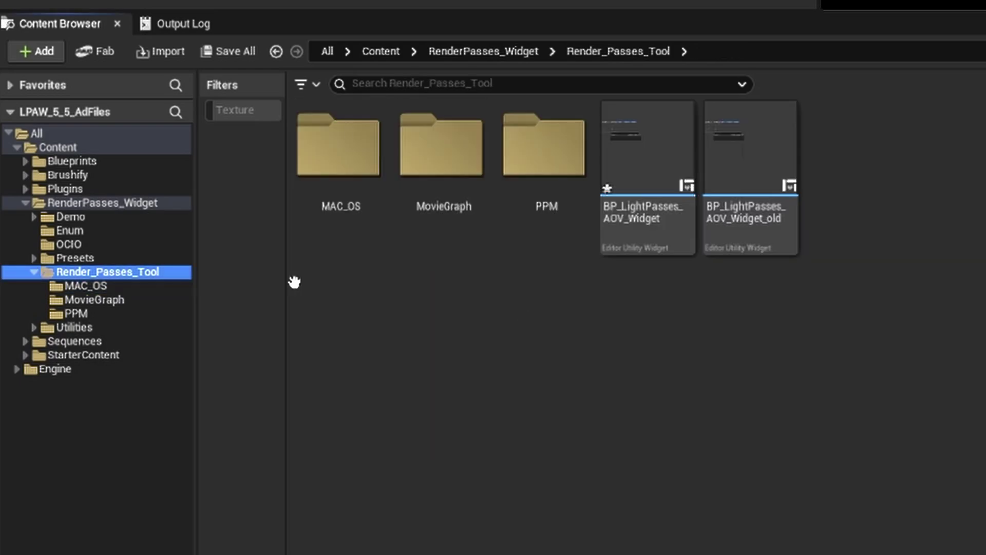
left_click(122, 259)
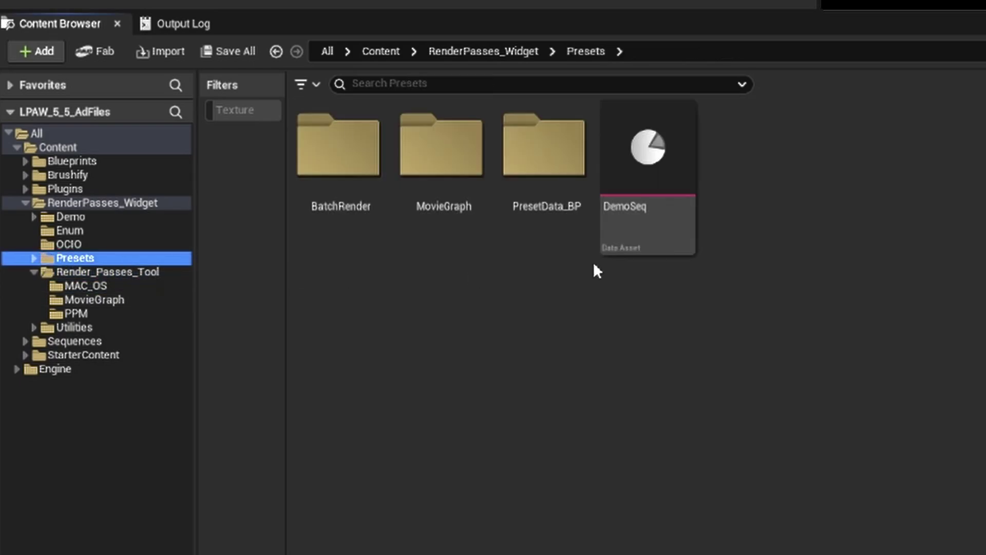
Duplicate the DemoSeq data asset in the Presets folder and name the copy Youtube_Chip_Chipmunk_Pass.
right_click(775, 192)
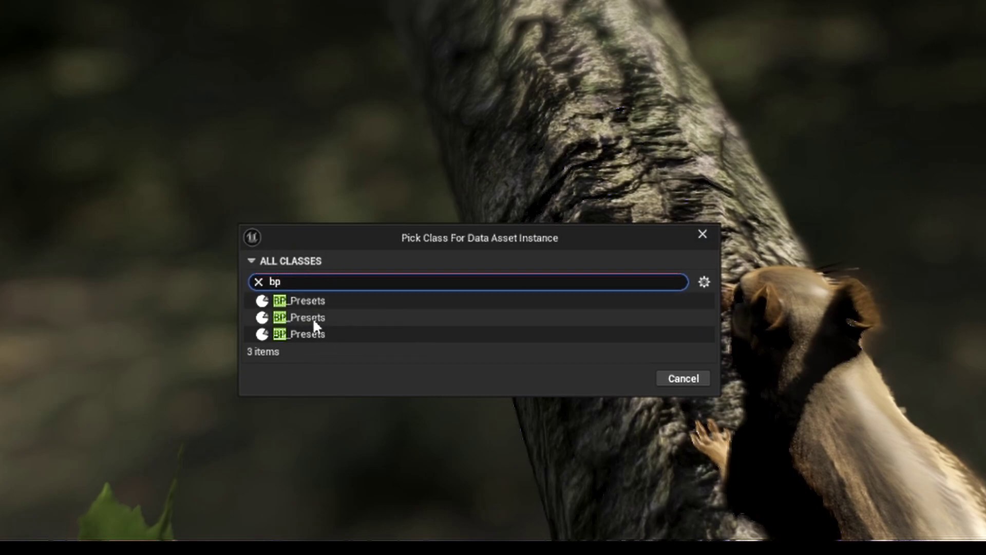
left_click(703, 234)
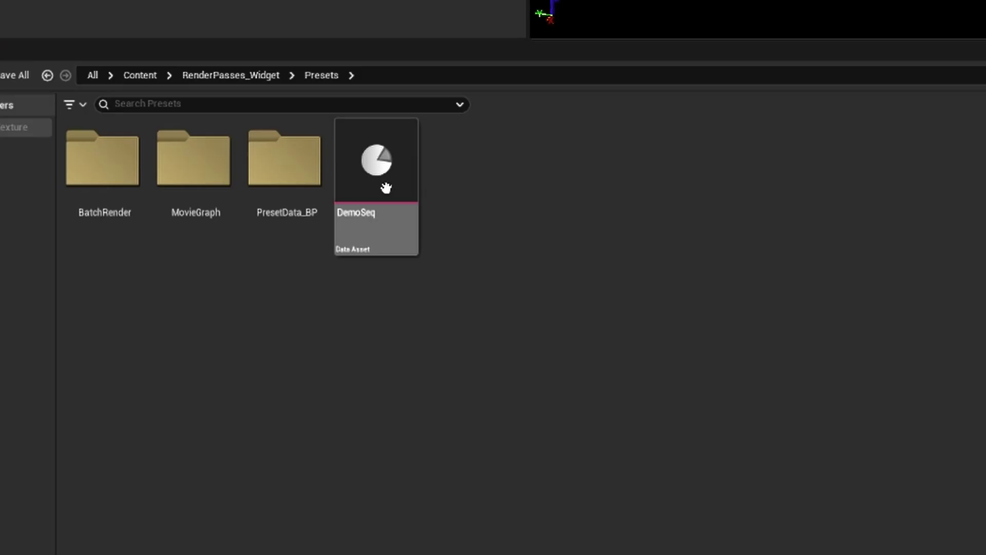
right_click(386, 188)
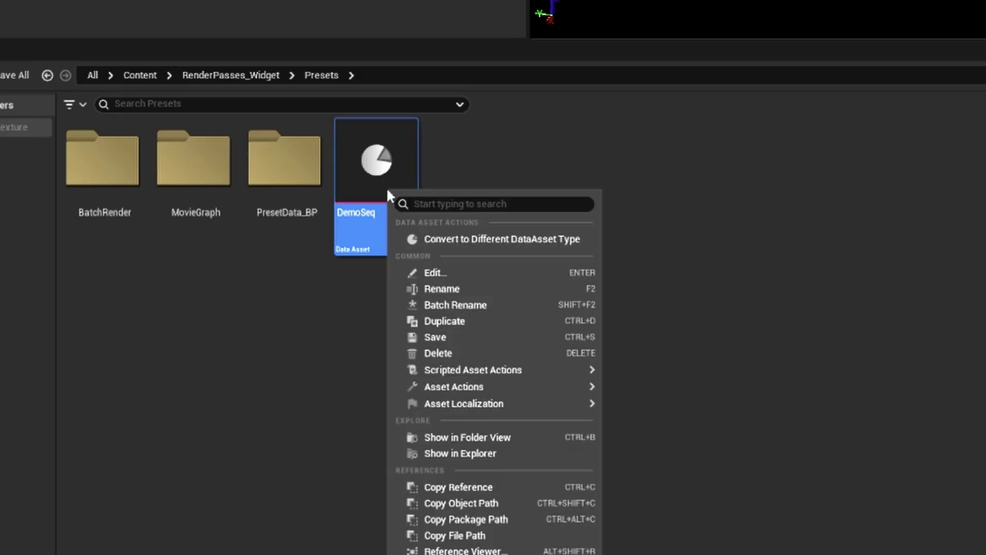
left_click(464, 321)
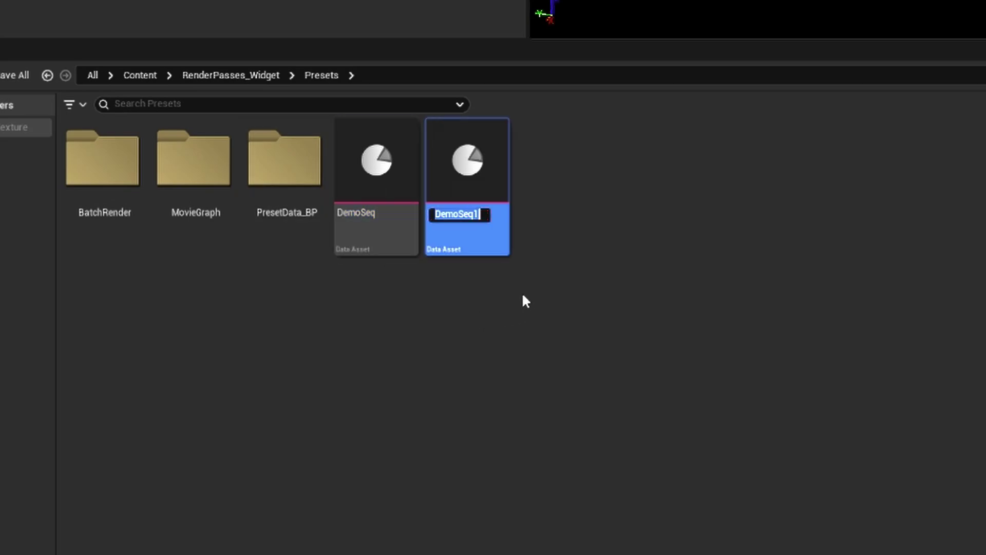
type("Youtu")
type("be_")
type("Chip_Chu")
key("BackSpace")
type("ipmunk_Pass")
key("Return")
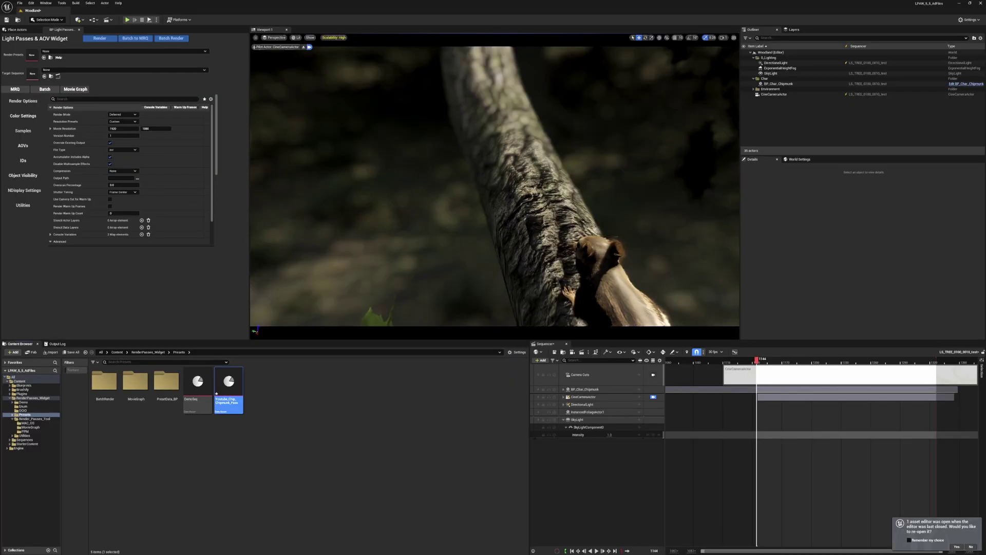
Open the Youtube_Chip_Chipmunk_Pass preset and assign LS_TREE_0100_0010_test as target sequence in both the widget and the preset.
double_click(228, 383)
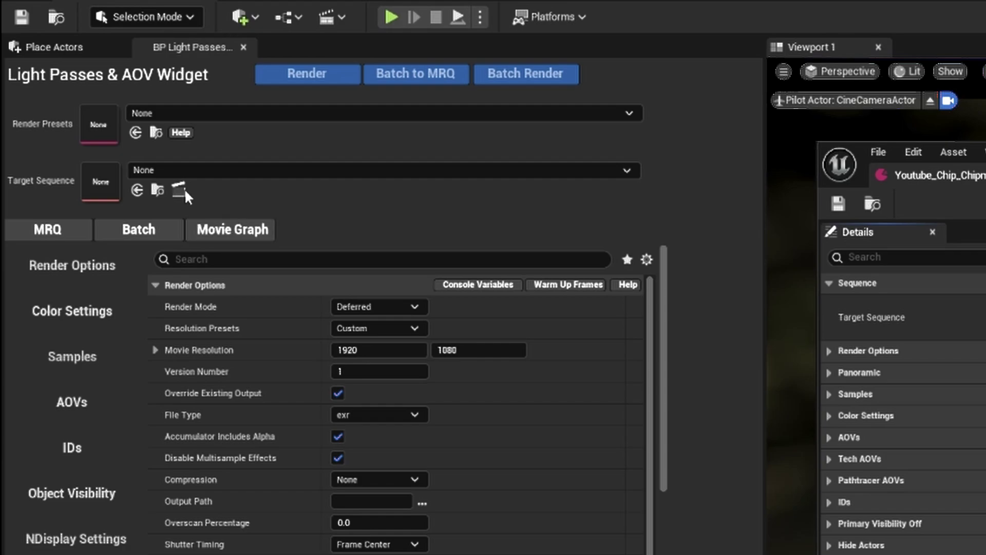
left_click(183, 190)
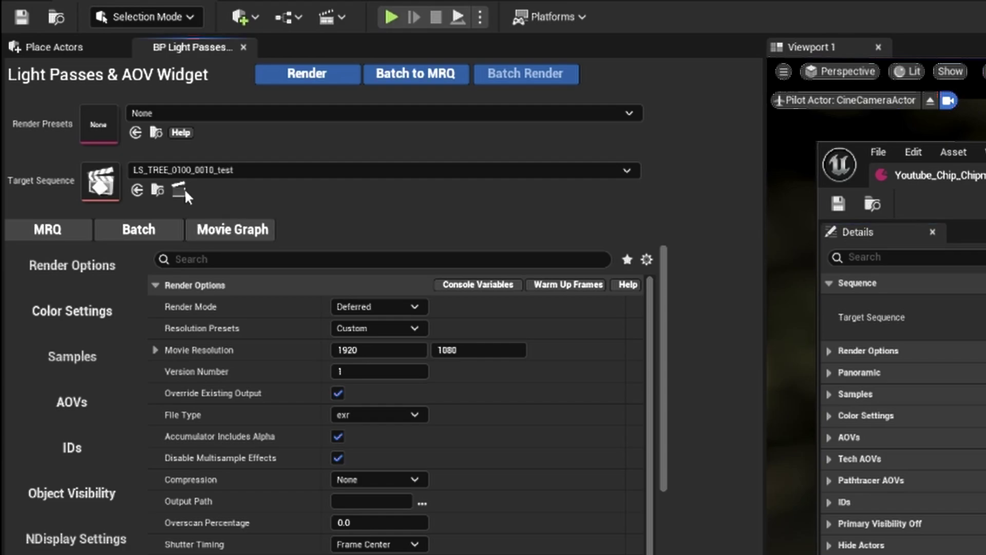
left_click(156, 190)
left_click_drag(289, 523, 910, 23)
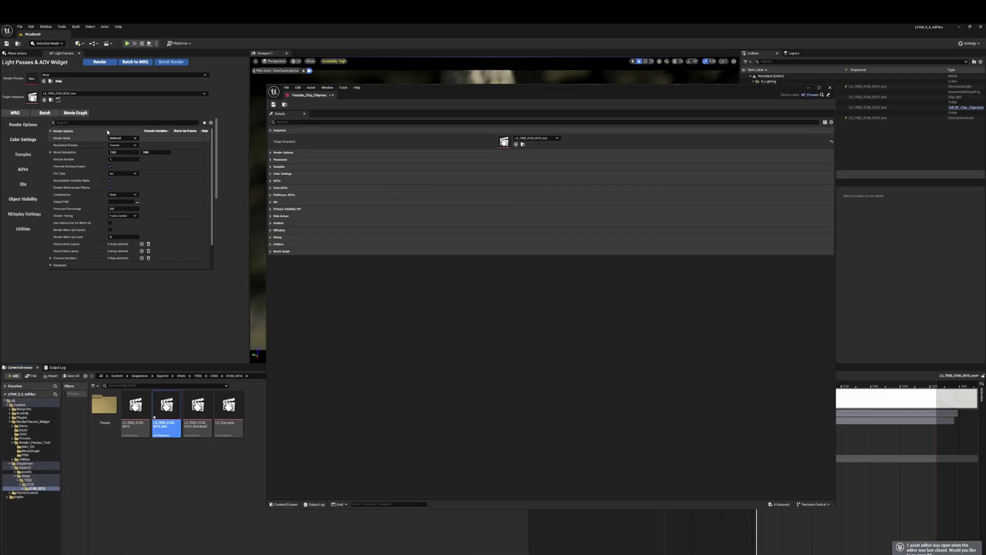
left_click(24, 438)
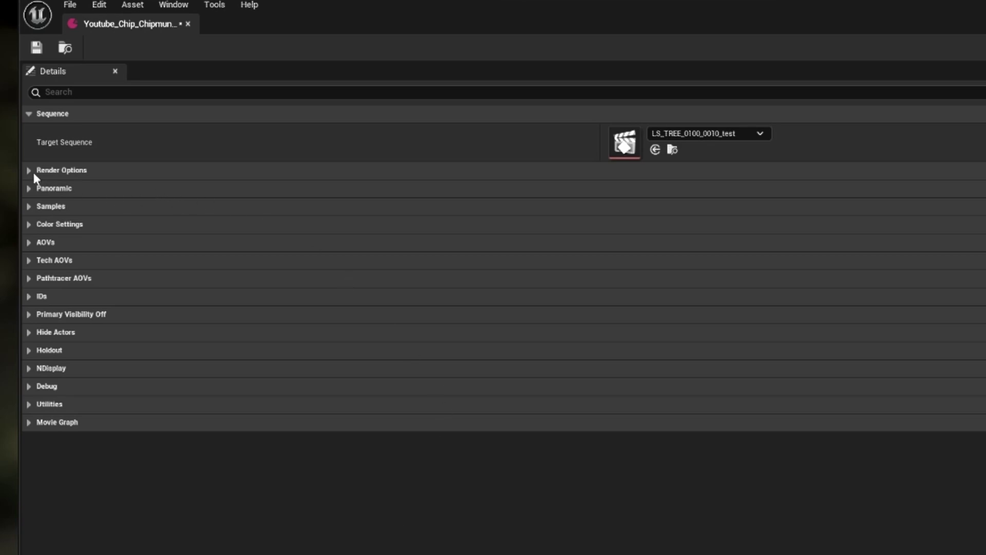
Expand the preset's render options and set the render mode to PathTracer.
left_click(29, 171)
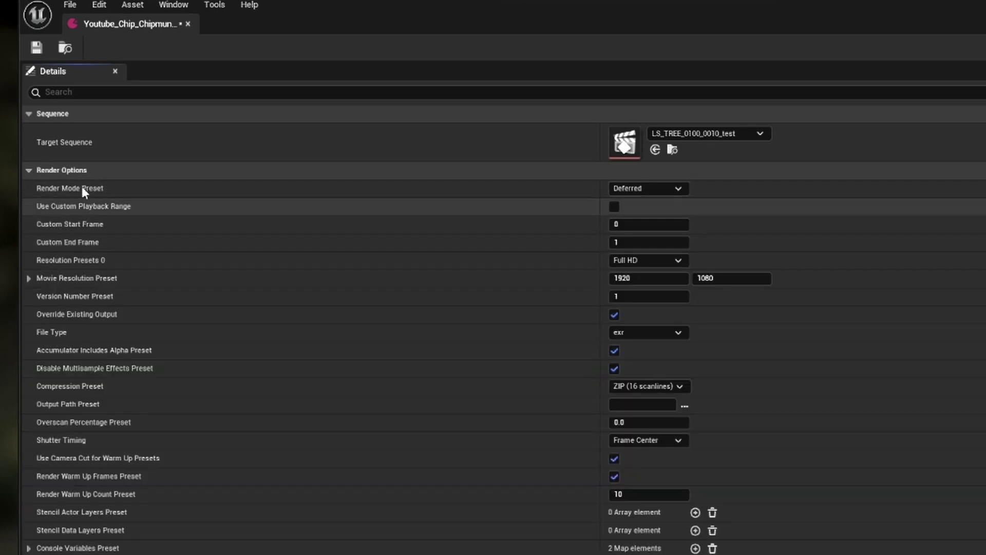
left_click(651, 186)
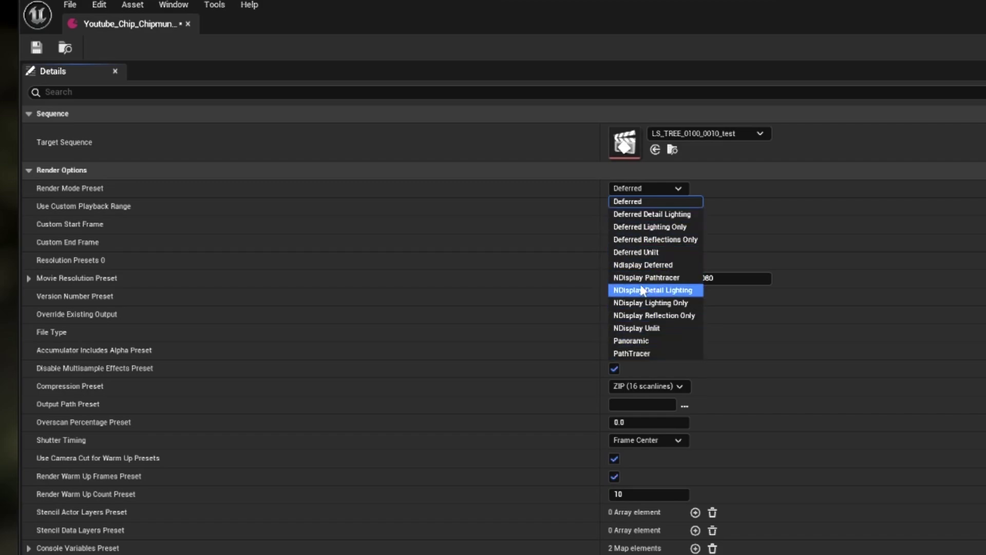
left_click(654, 352)
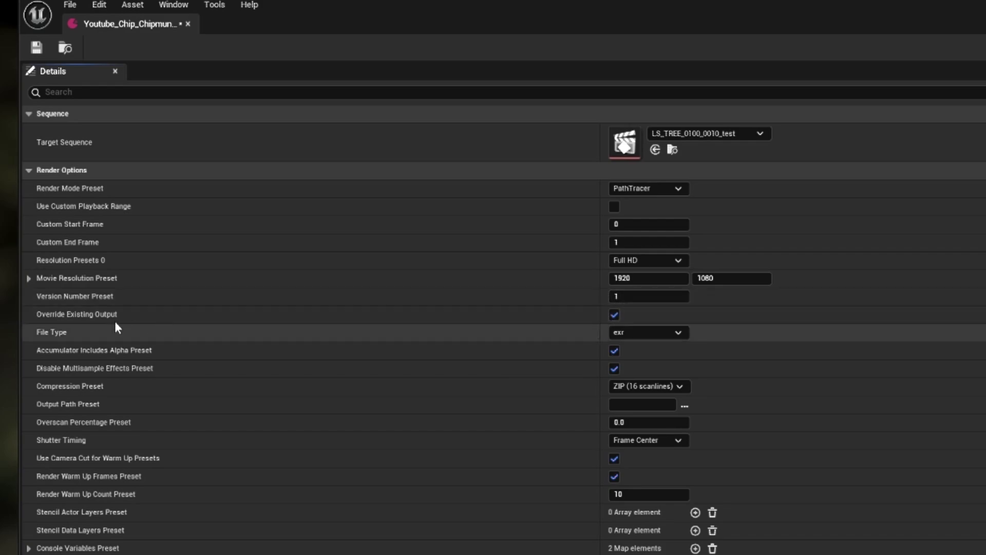
Choose exr as the preset's file type and ZIP (16 scanlines) as its compression.
left_click(615, 318)
left_click(674, 332)
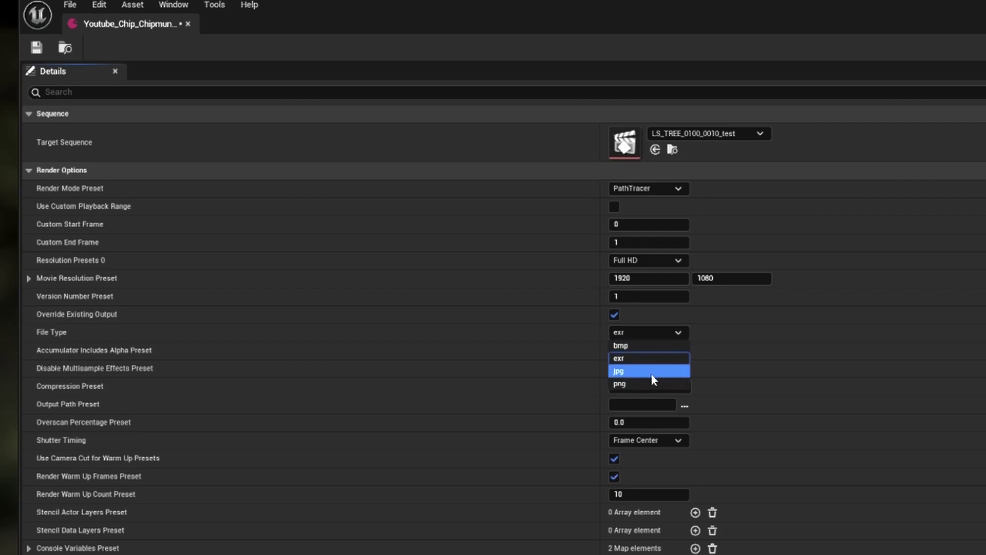
left_click(649, 359)
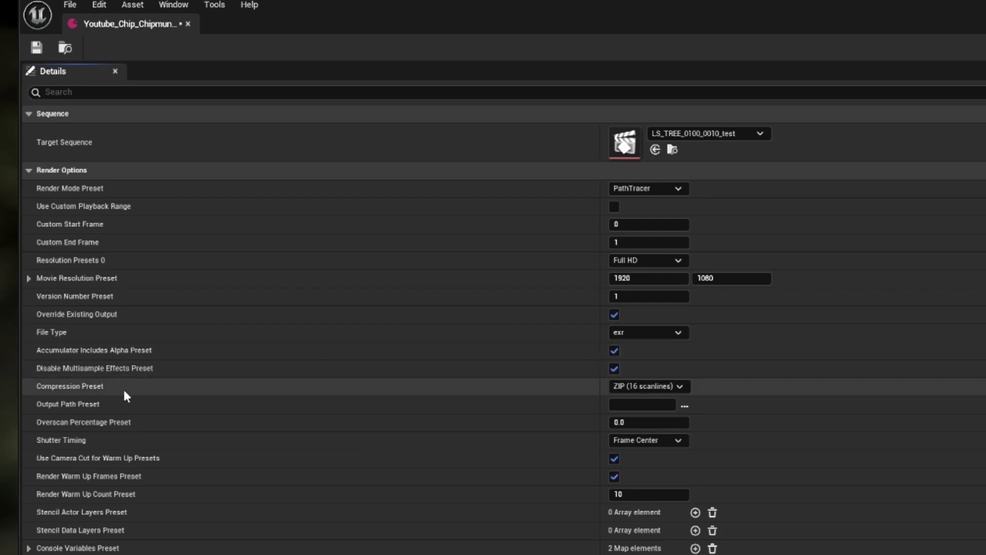
left_click(642, 386)
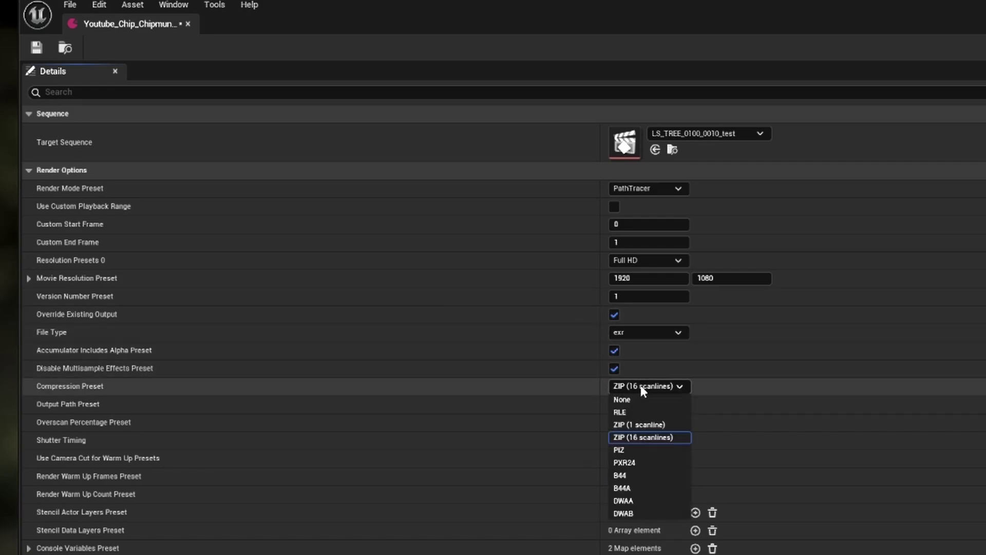
left_click(645, 438)
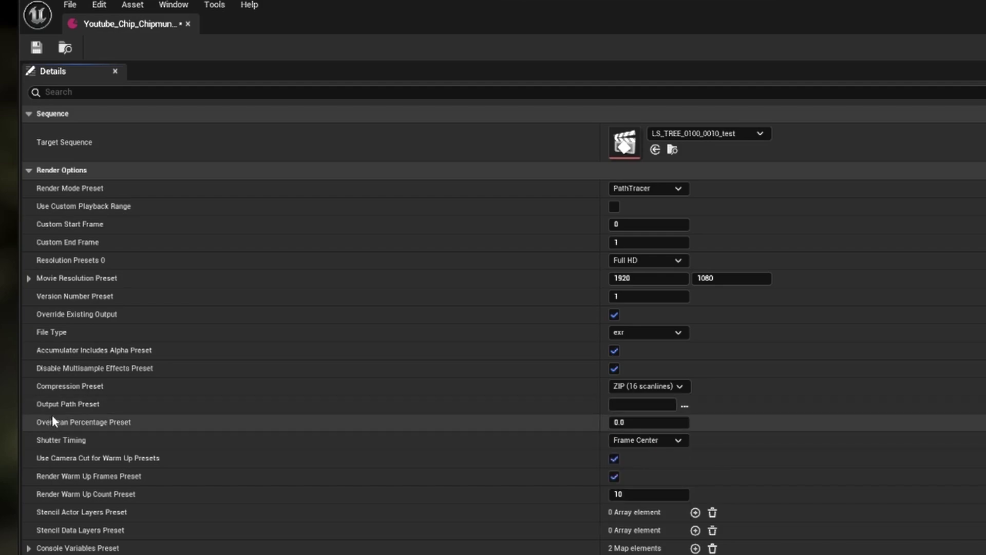
Set the preset's output path to F:/Unreal Projects/Chip/Unreal/Youtube.
left_click(685, 406)
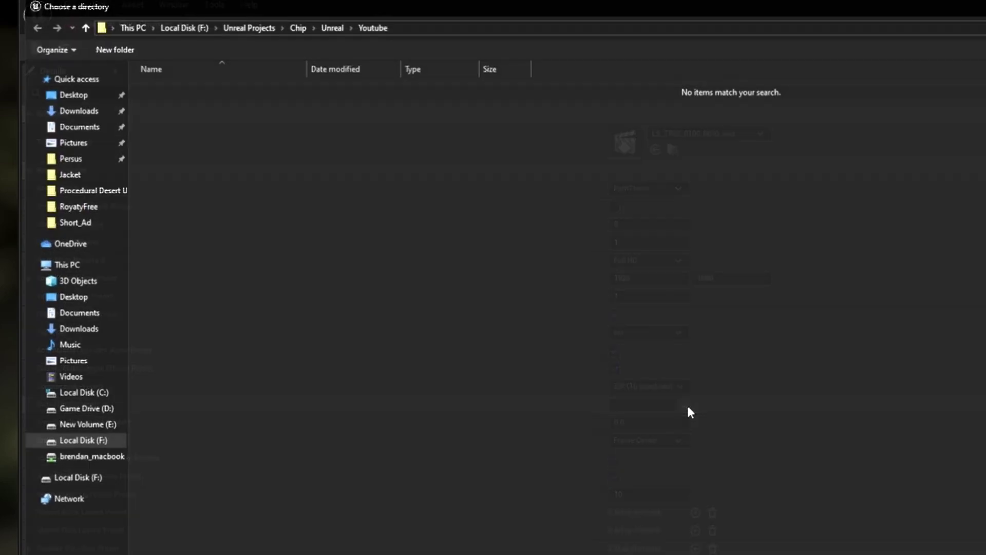
left_click(331, 27)
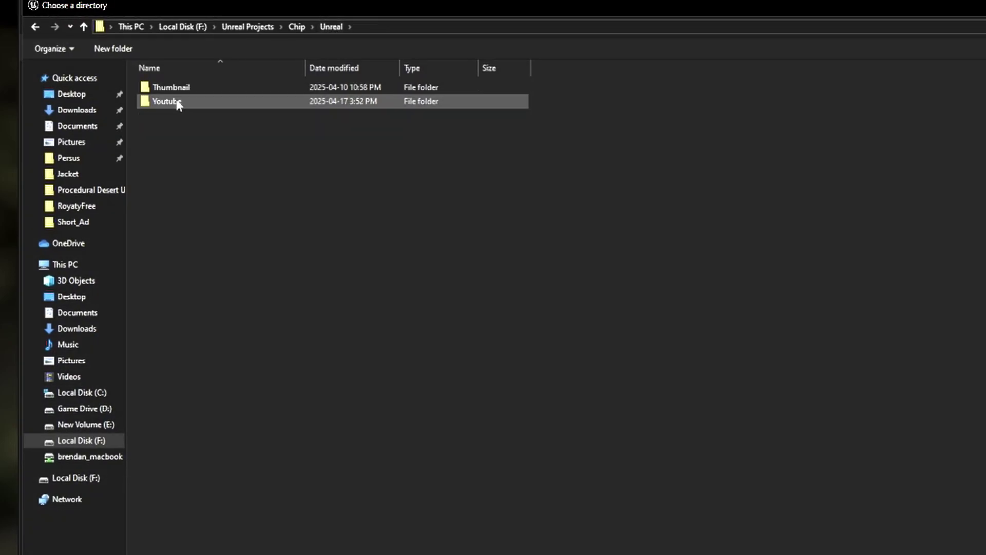
double_click(178, 101)
key("Return")
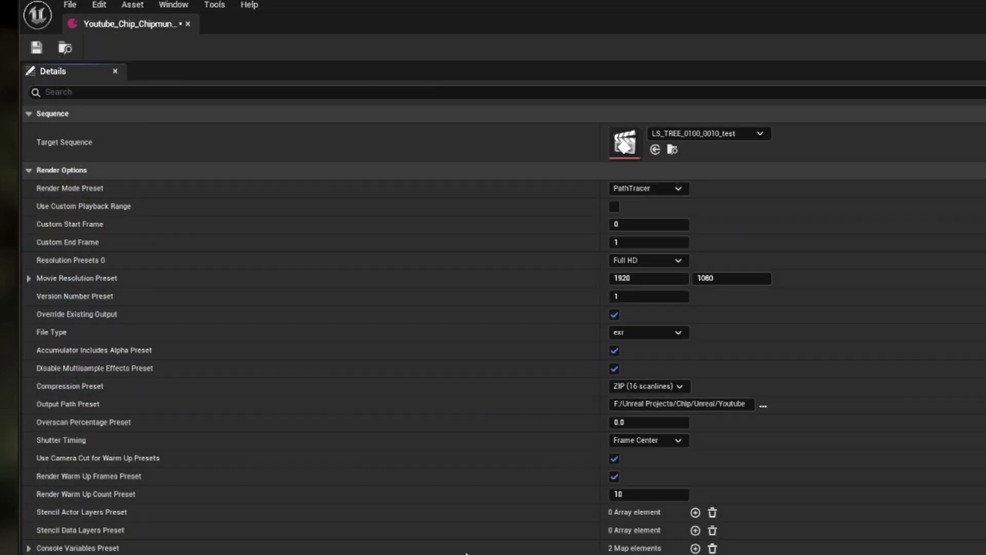
mouse_move(618, 405)
left_mouse_down()
mouse_move(753, 405)
mouse_move(610, 395)
left_mouse_up()
left_click(610, 395)
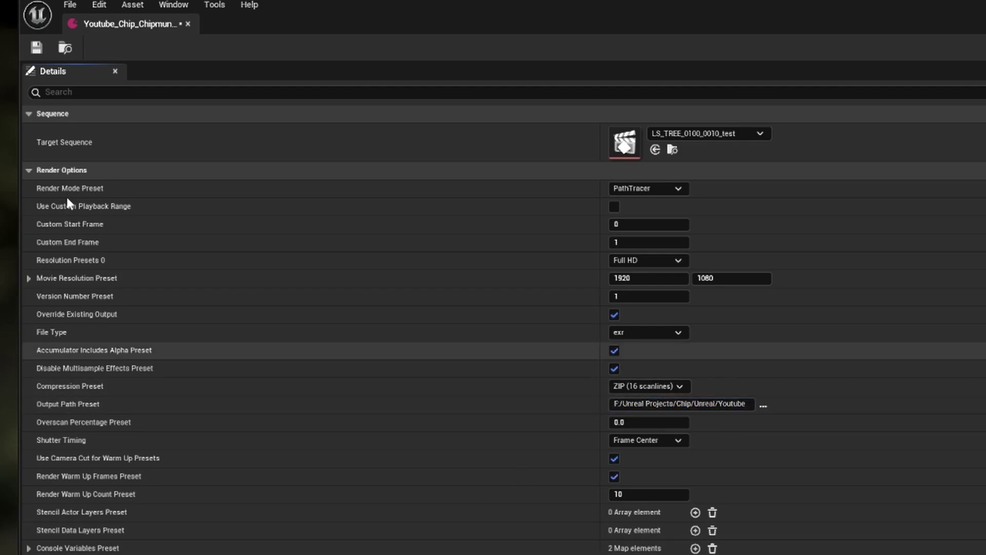
In the preset's Utilities settings, set Sequence to Chip, Shot Name to Youtube and Pass Name to Chipmunk.
left_click(29, 170)
left_click(36, 406)
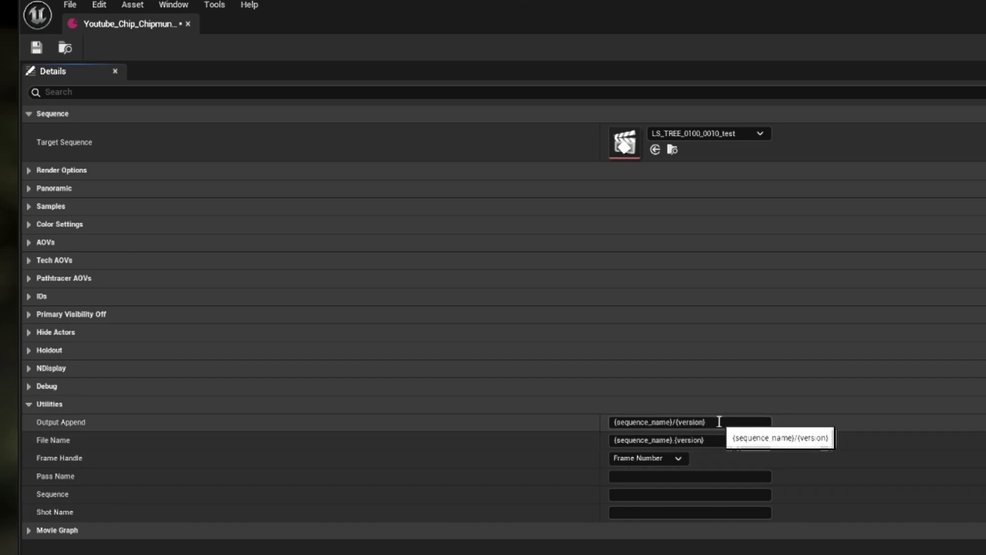
left_click_drag(719, 422, 554, 426)
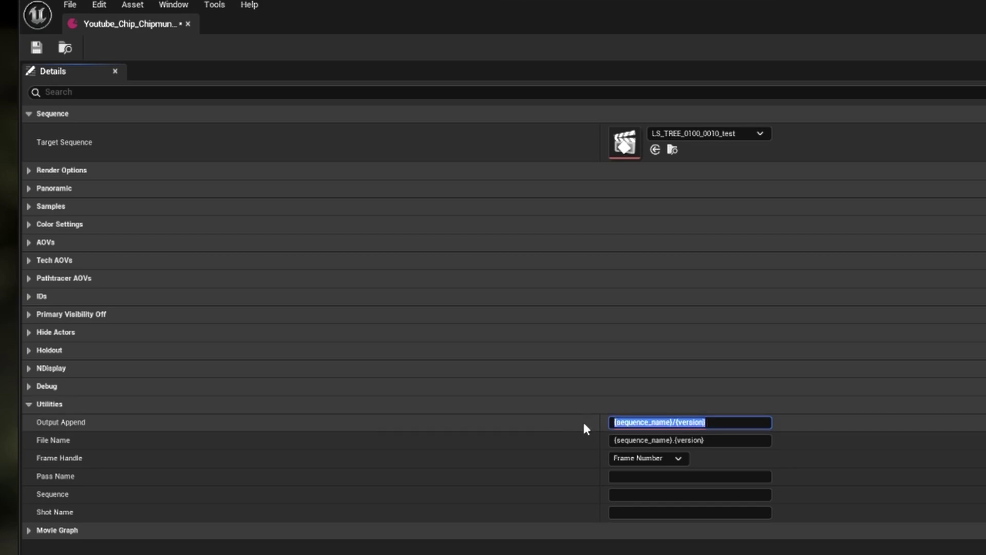
left_click(636, 494)
type("q")
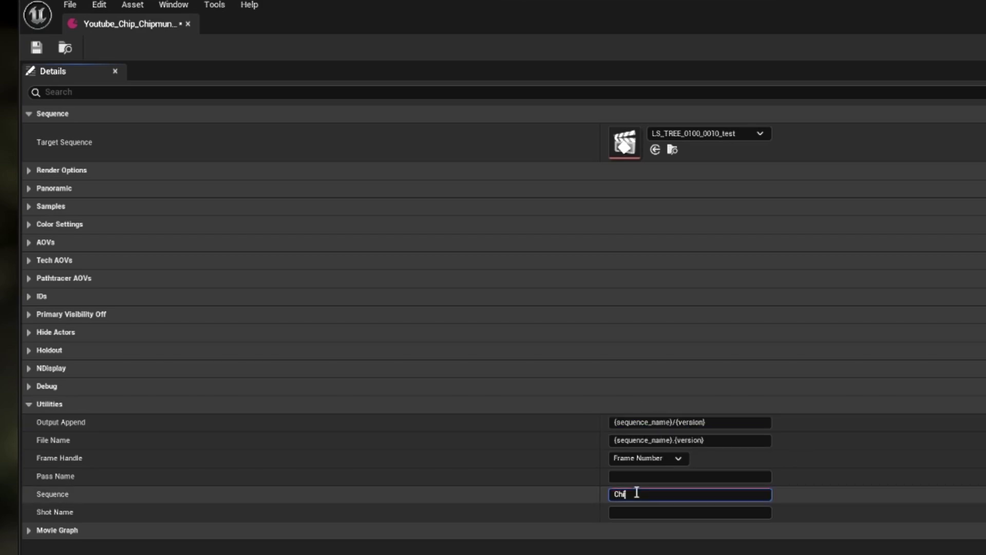
type("hip")
left_click(653, 513)
type("Youtube")
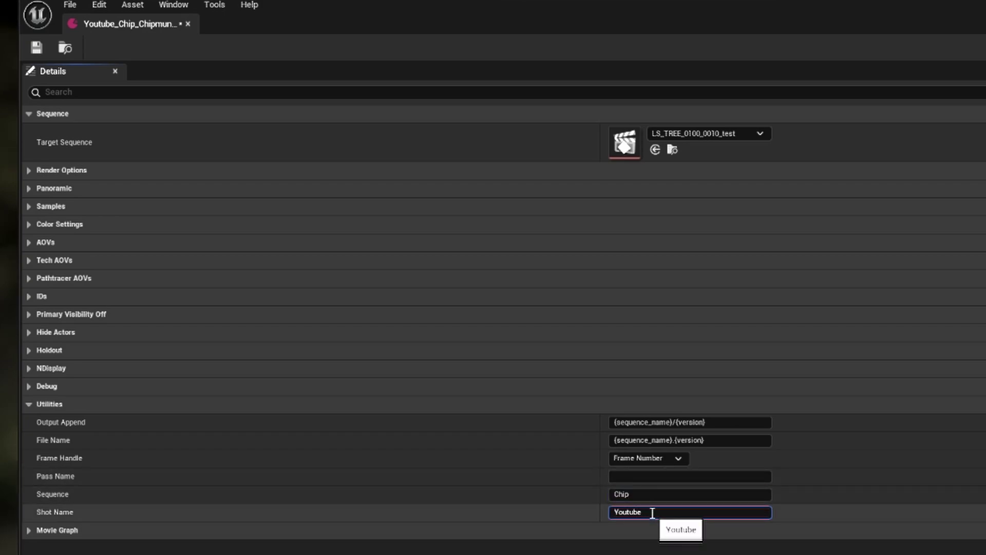
left_click(618, 475)
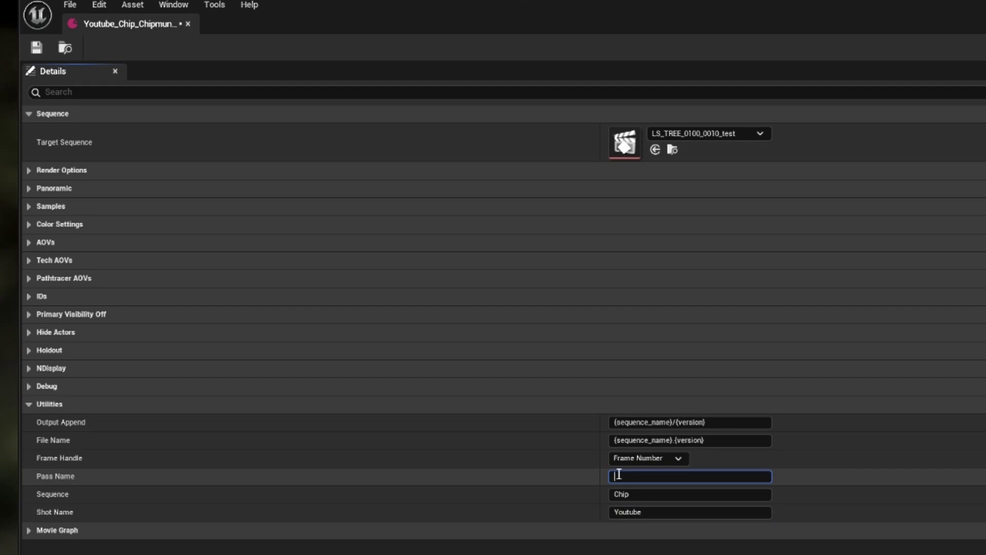
type("Chipmunk")
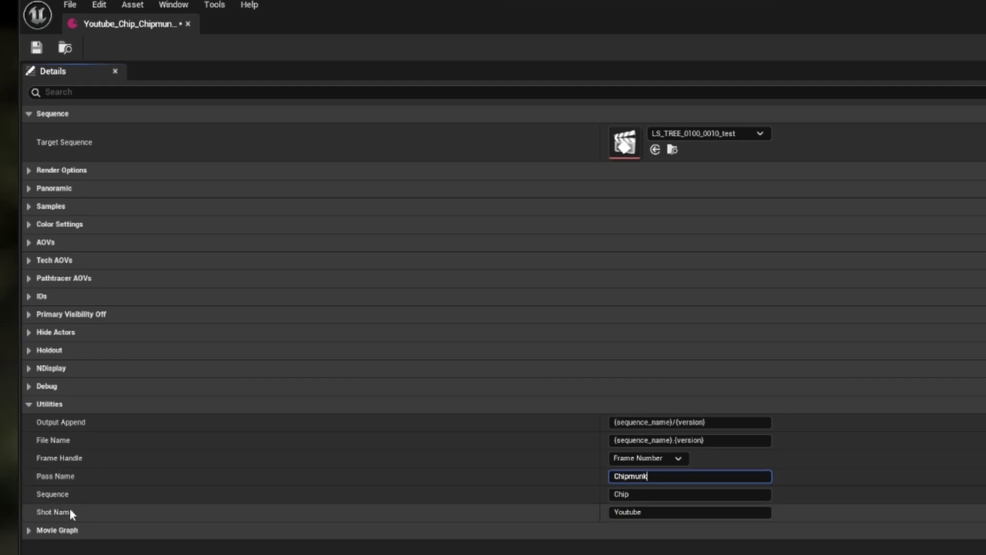
Change the preset's Output Append to {sequence}/{version} and its File Name to {sequence}.{version}.
left_click(668, 422)
key("BackSpace")
key("BackSpace")
key("BackSpace")
key("BackSpace")
key("BackSpace")
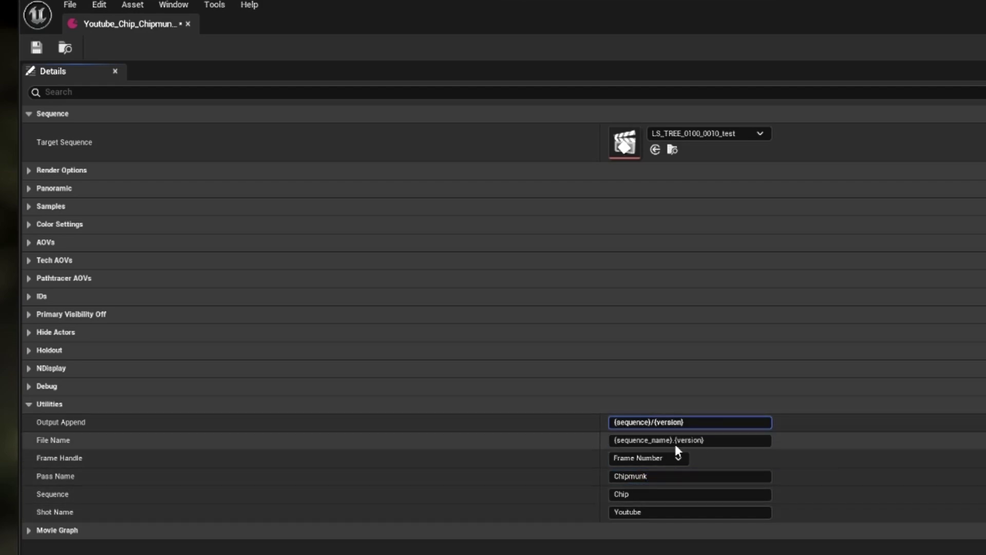
left_click(671, 441)
key("BackSpace")
key("BackSpace")
key("BackSpace")
key("BackSpace")
key("BackSpace")
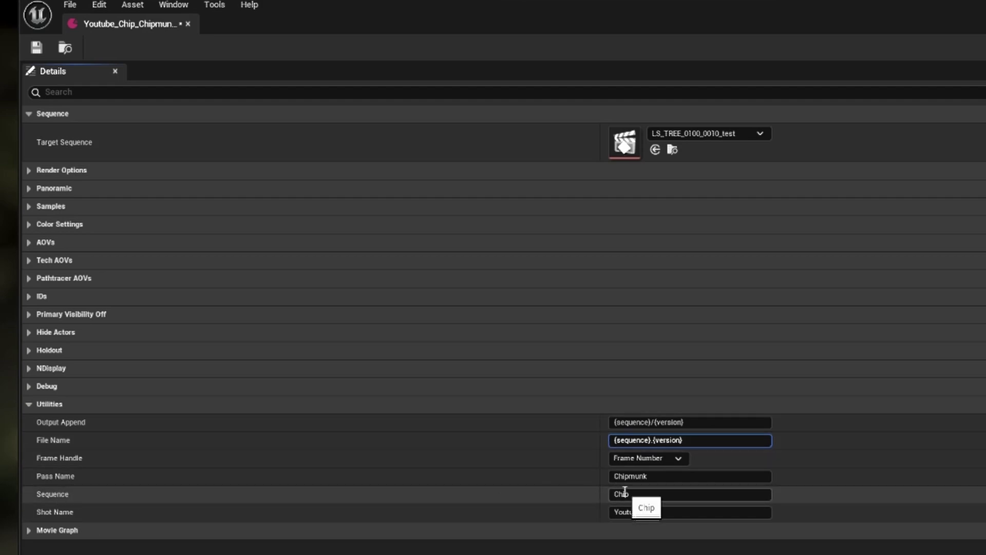
Append /{pass_name} to the Output Append format and .{pass_name} to the File Name format.
left_click(696, 422)
type("/{pass_name}")
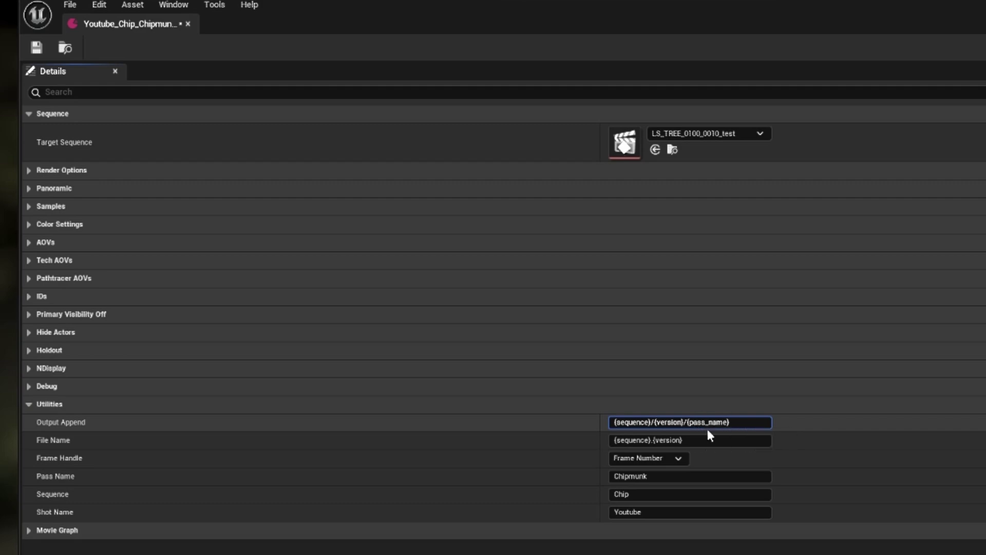
left_click(705, 441)
type(".{pass_name}")
key("Return")
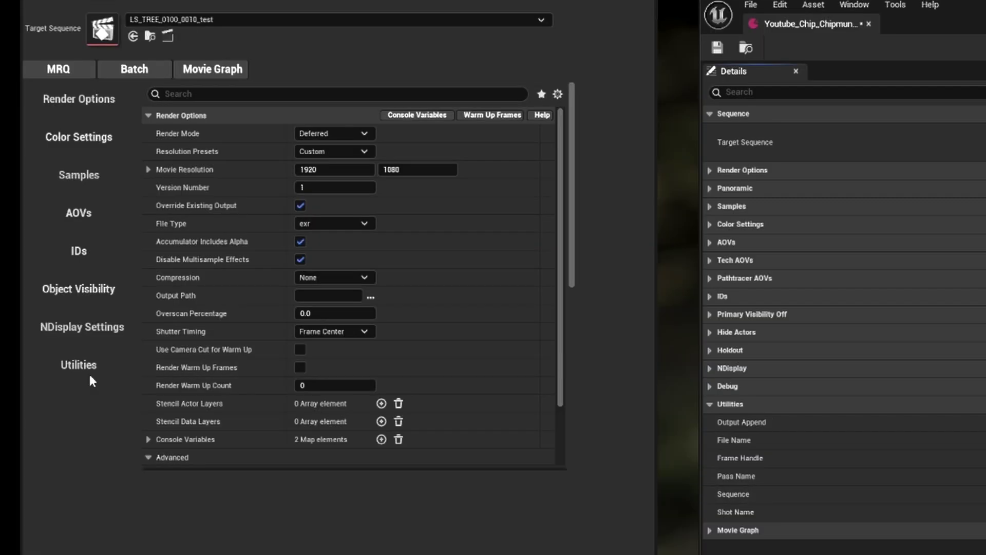
Look through the format string token reference for the widget's Utilities naming options.
left_click(89, 375)
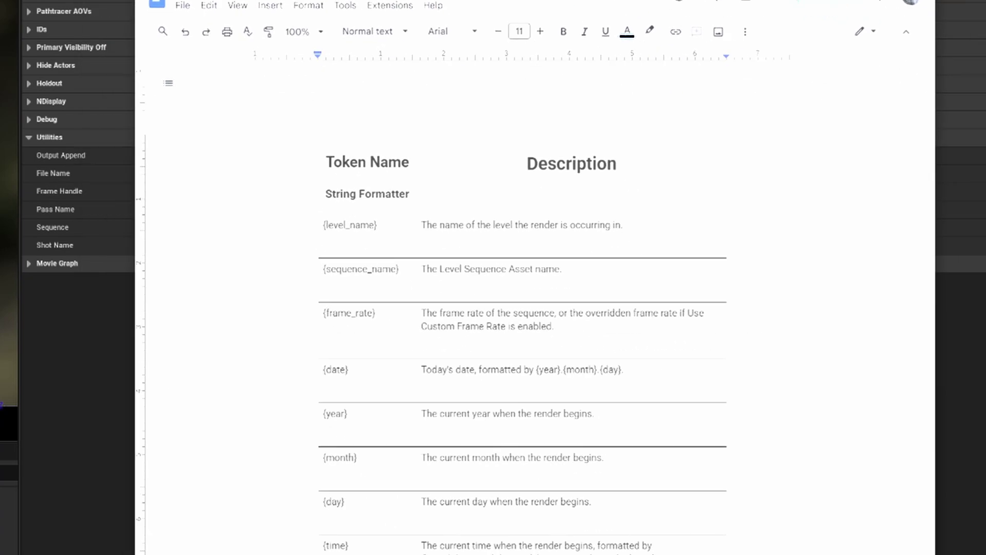
left_click_drag(853, 0, 889, 388)
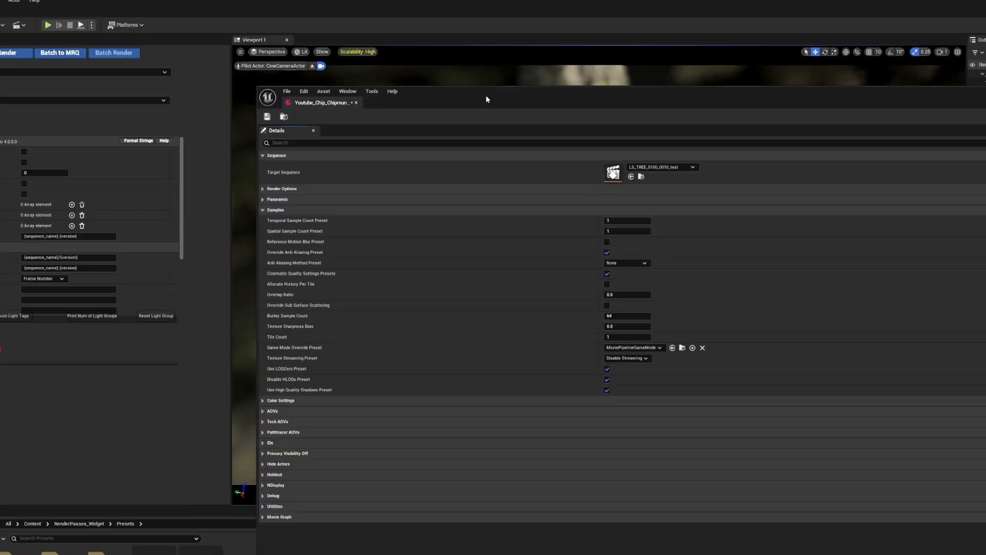
Preview the viewport with all scalability groups at Cinematic, and return them to High.
left_click_drag(486, 94, 195, 522)
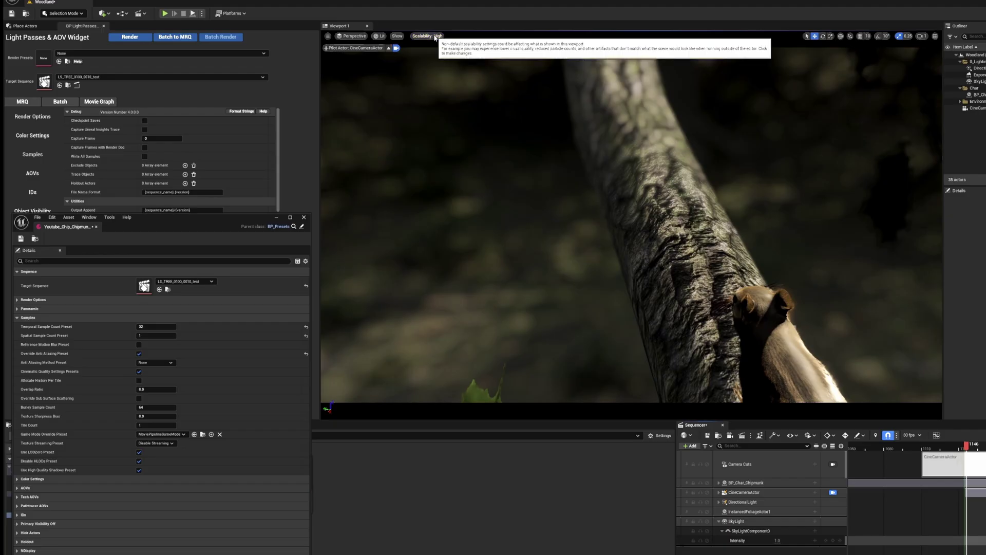
left_click(435, 36)
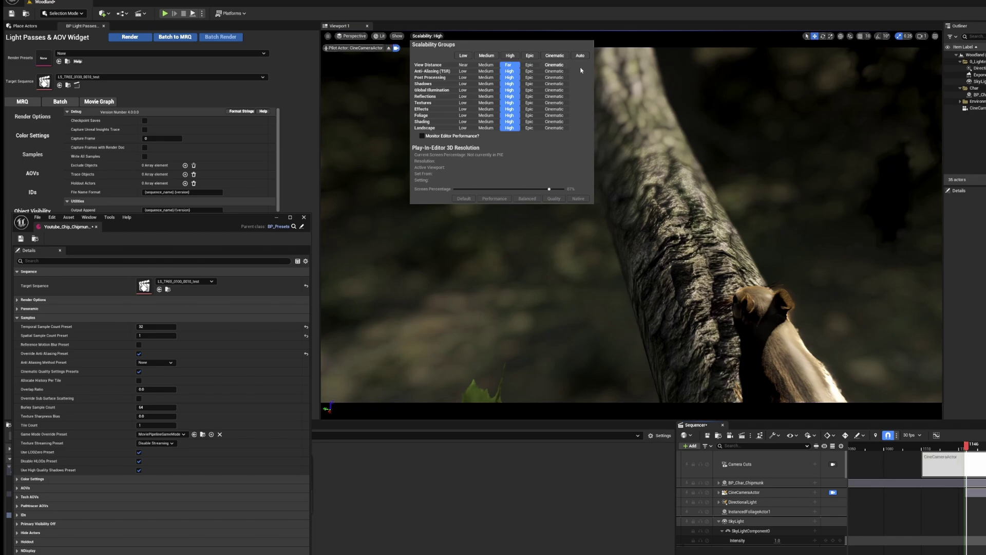
left_click(554, 56)
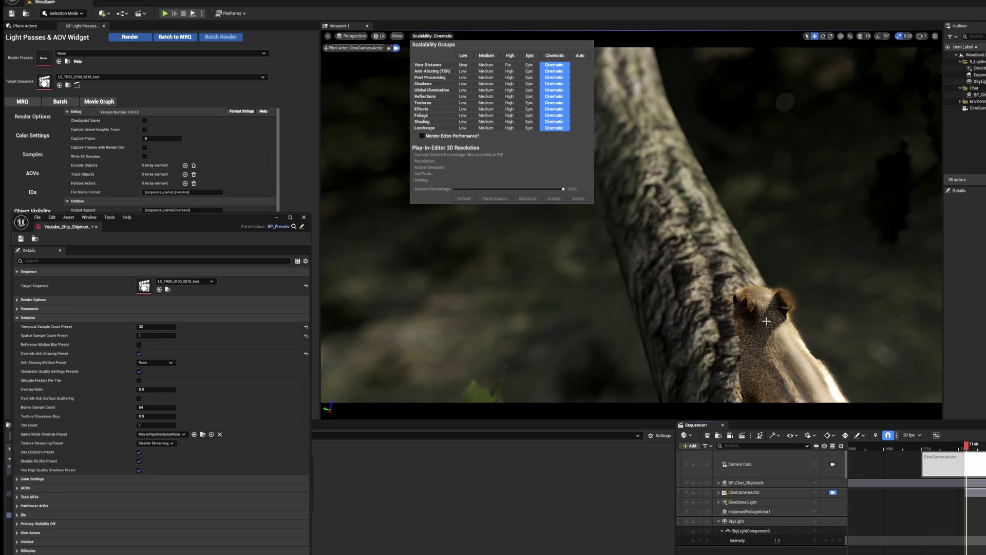
left_click(436, 35)
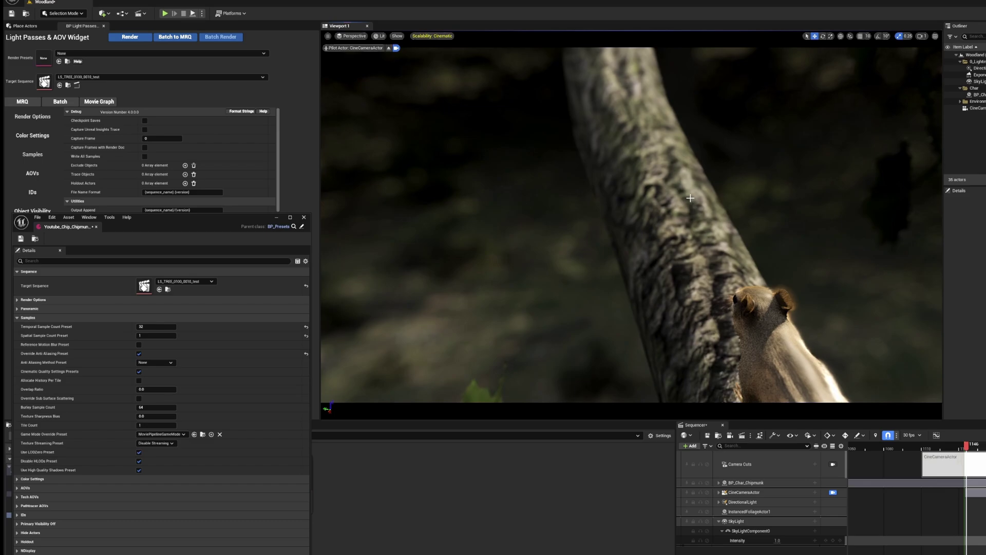
left_click(445, 35)
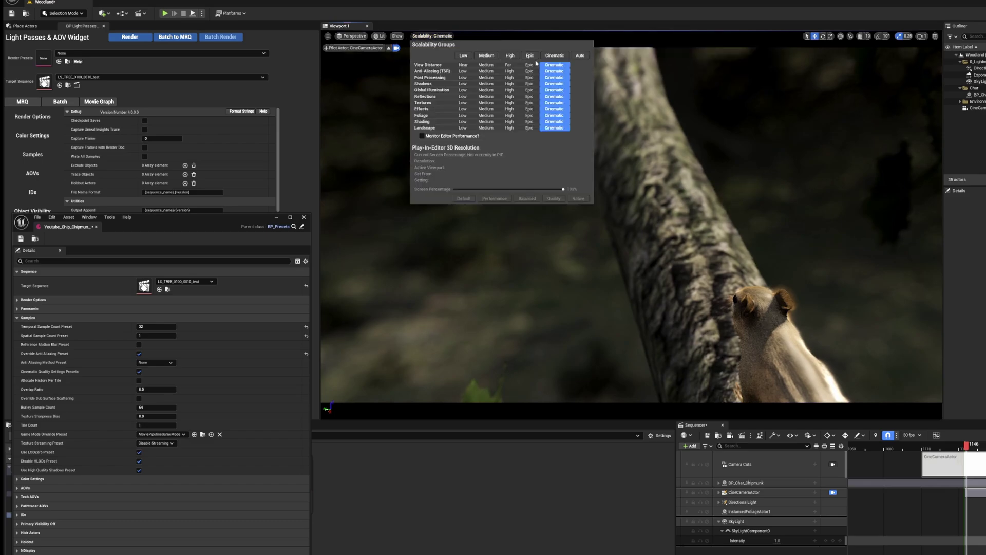
left_click(510, 55)
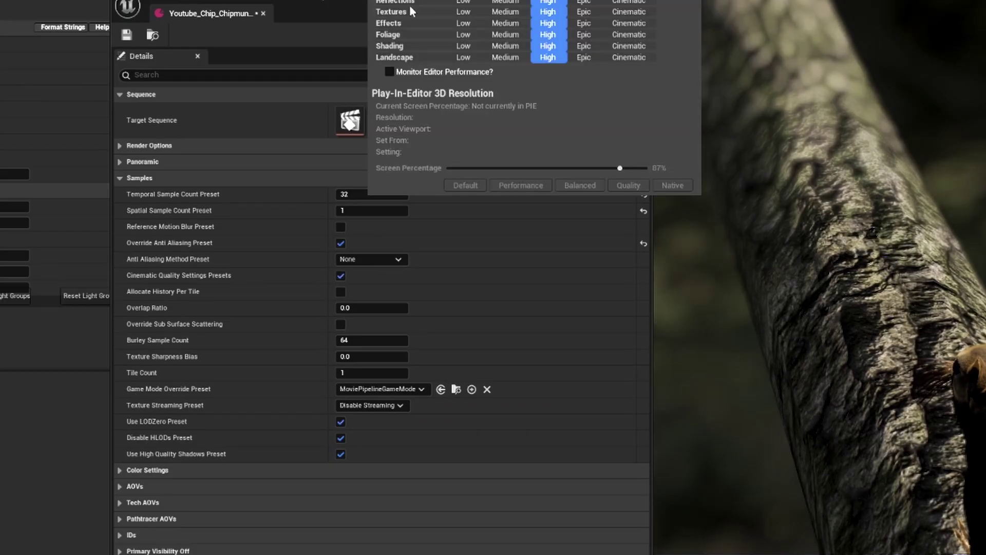
left_click(498, 2)
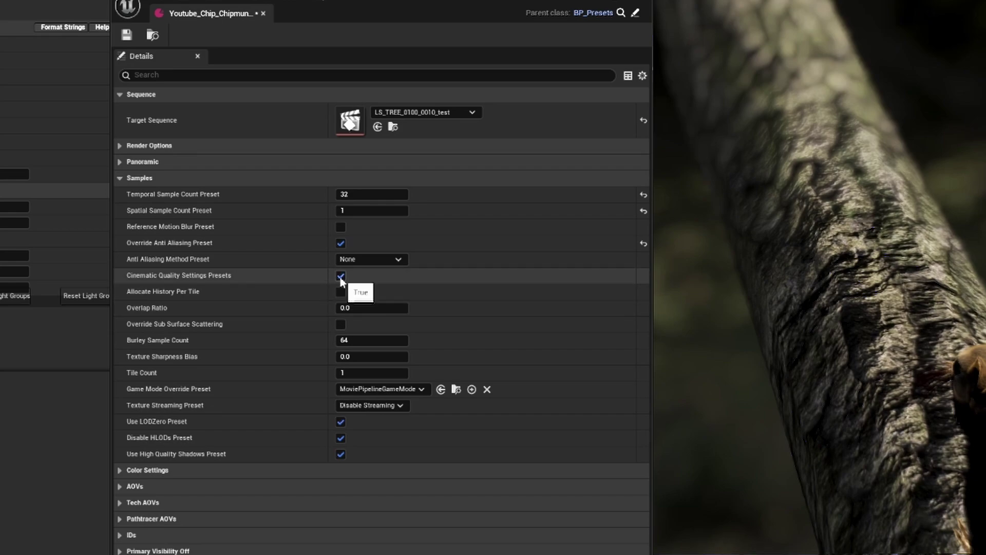
Review the preset's console variables and its OCIO color configuration, including the transform source options.
left_click(119, 145)
left_click(120, 486)
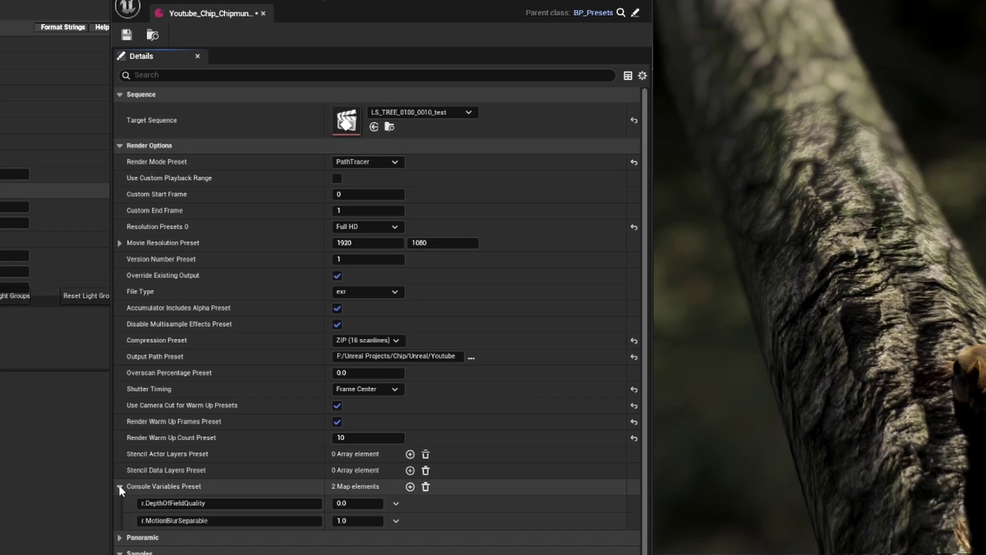
left_click(120, 145)
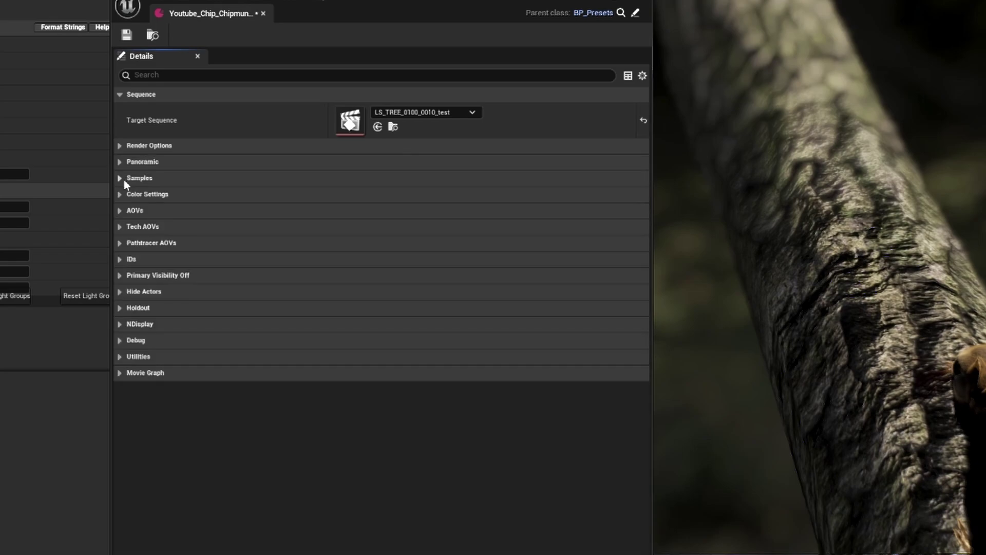
left_click(121, 194)
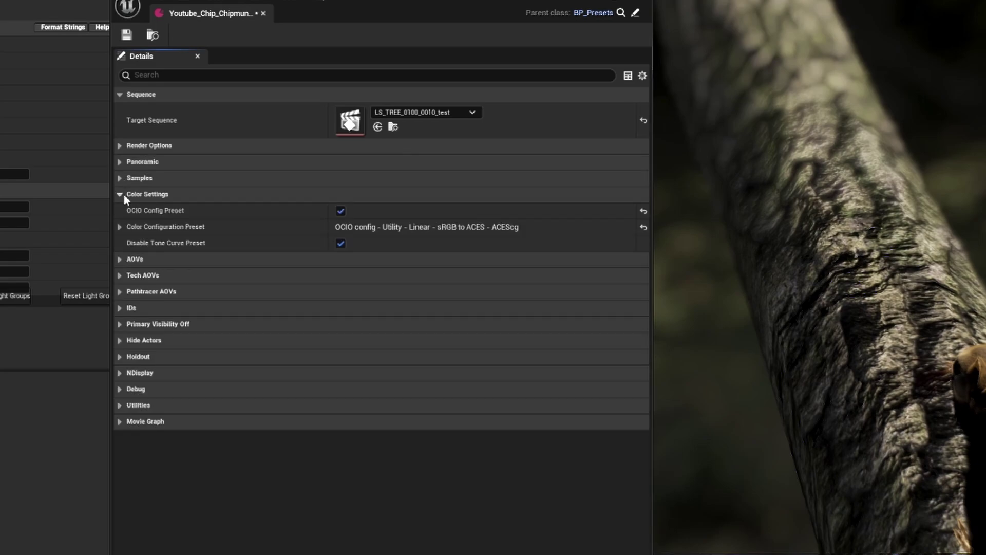
left_click(119, 227)
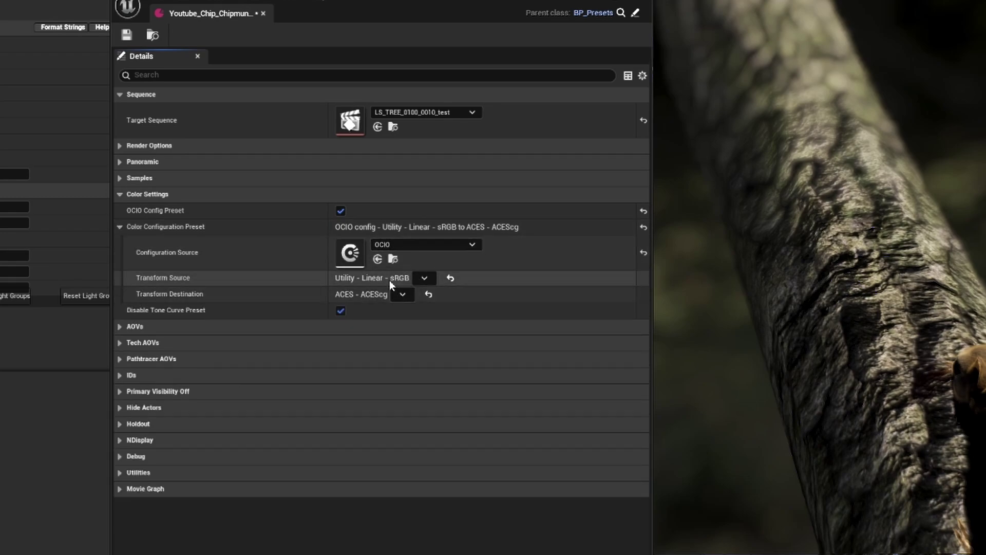
left_click(424, 278)
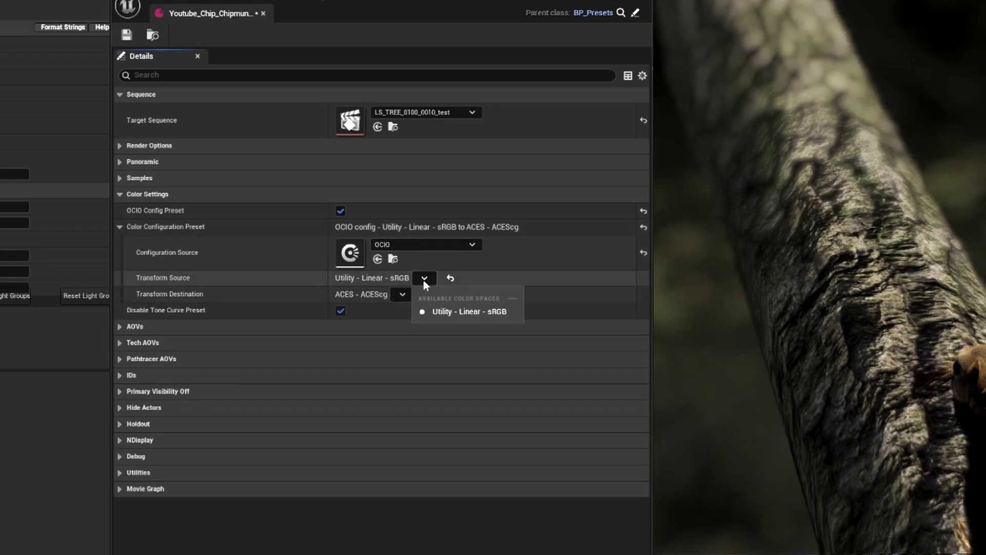
left_click(285, 272)
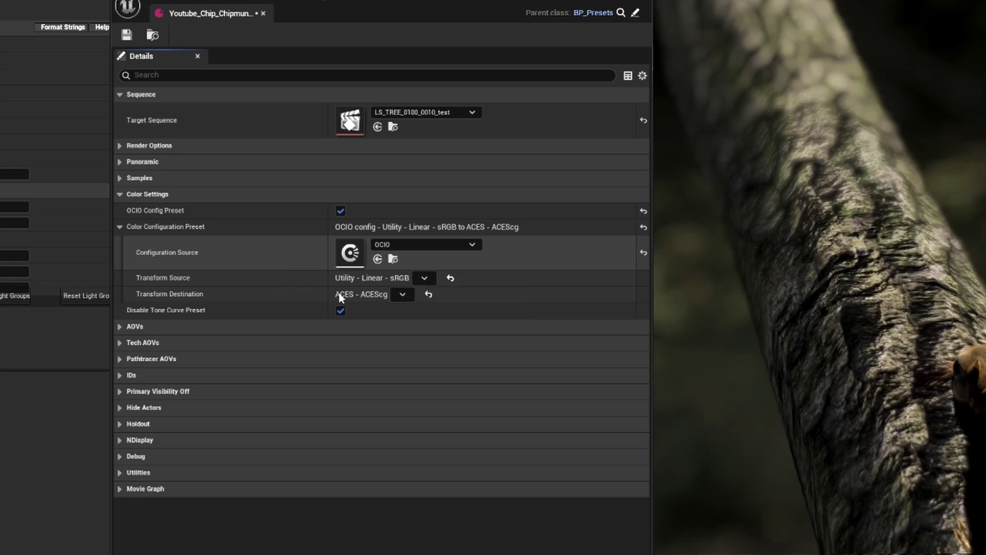
left_click(120, 194)
In the preset's AOV settings, disable Render BP Light and clear the BP Lights Select Preset.
left_click(121, 210)
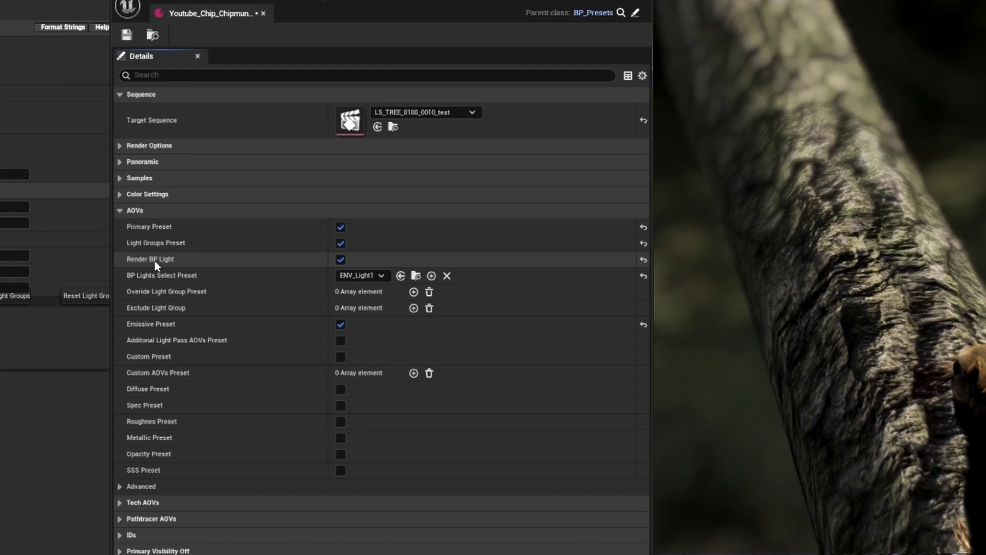
left_click(341, 259)
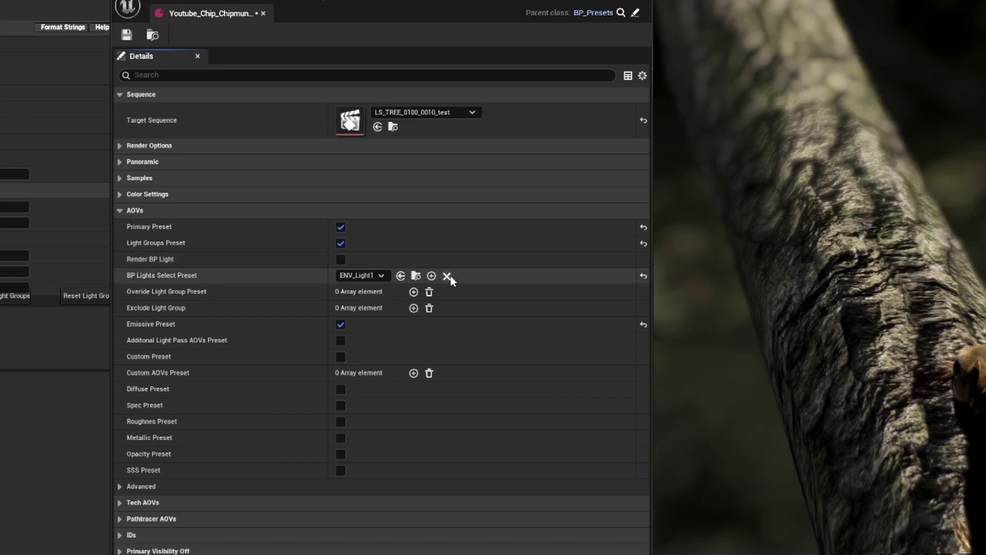
left_click(449, 276)
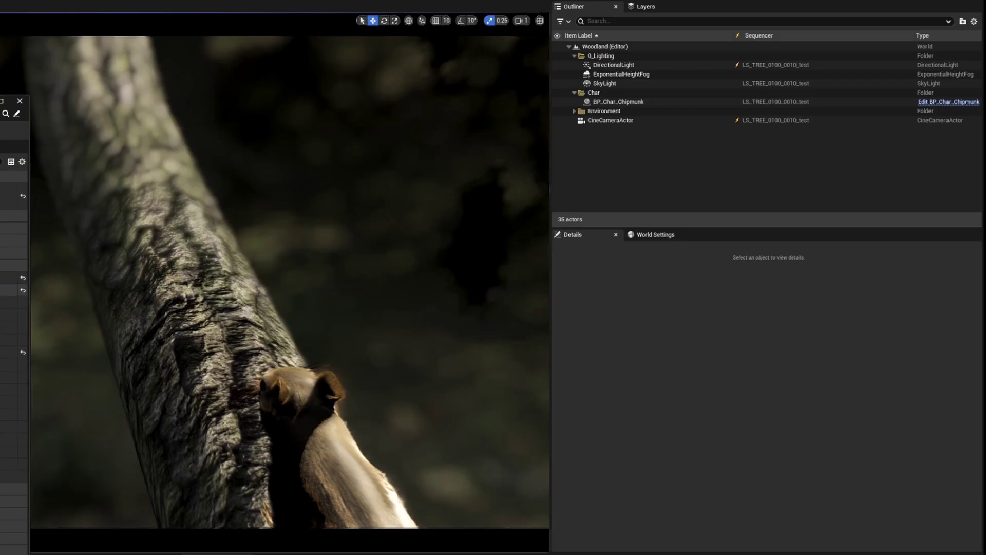
Add an actor tag named ENV to the SkyLight.
left_click(614, 64)
left_click(605, 83, "ctrl")
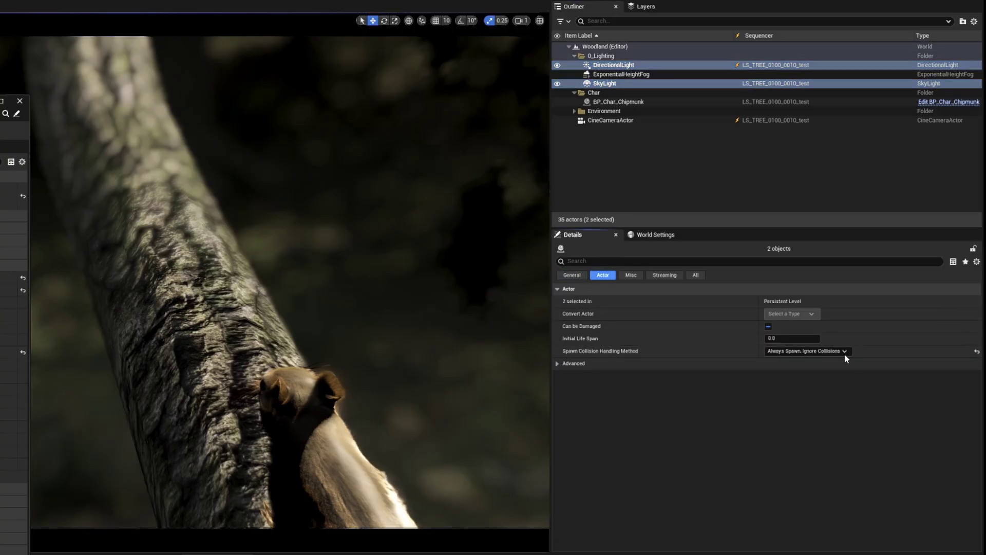
left_click(557, 364)
left_click(591, 87)
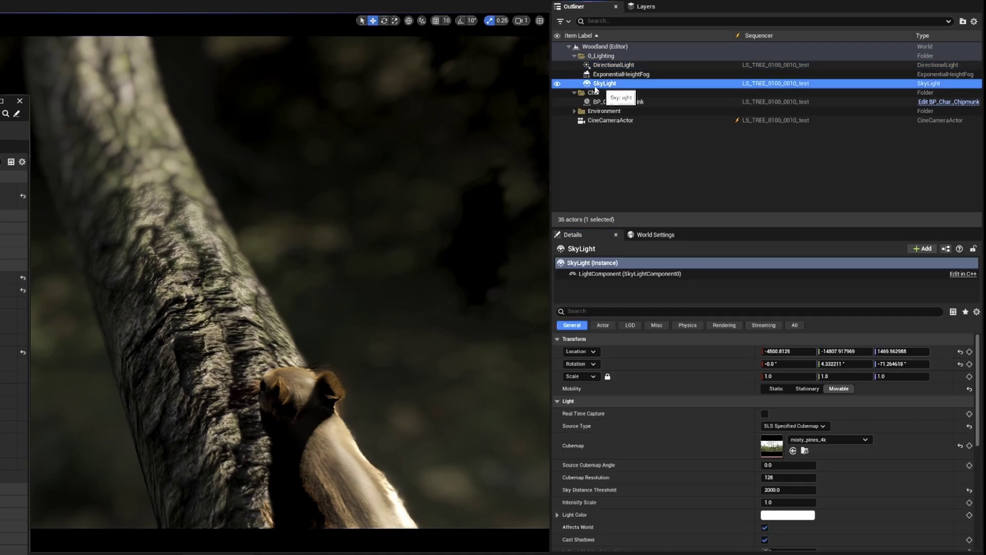
left_click(603, 326)
left_click(823, 500)
left_click(783, 513)
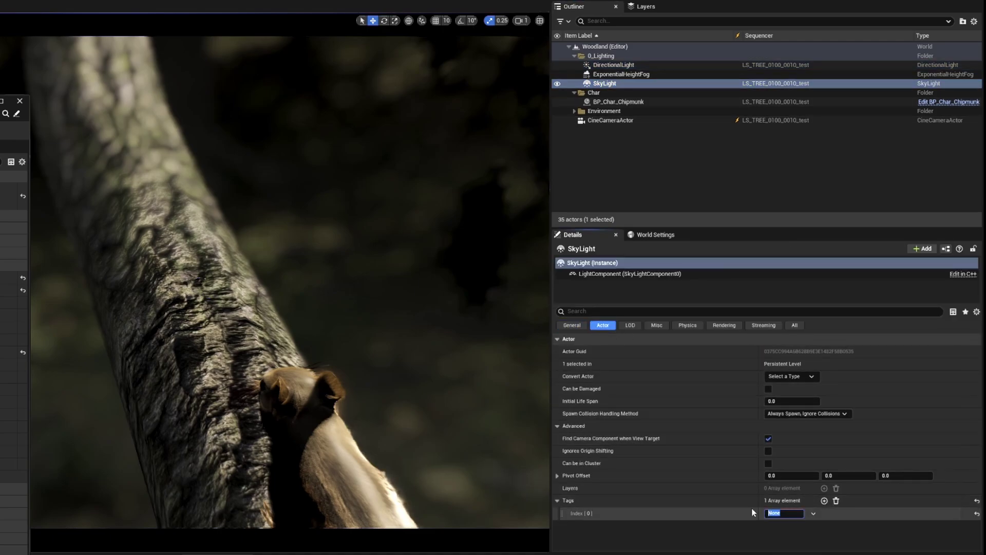
type("ENV")
key("Return")
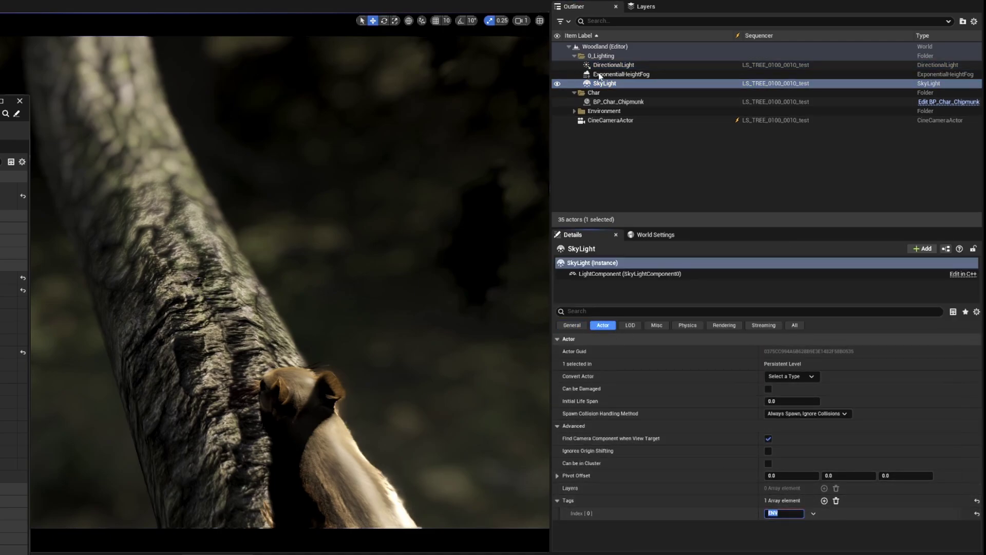
Add an actor tag named DirectionalLight to the directional light, and check the tags on both lights.
left_click(612, 64)
left_click(824, 501)
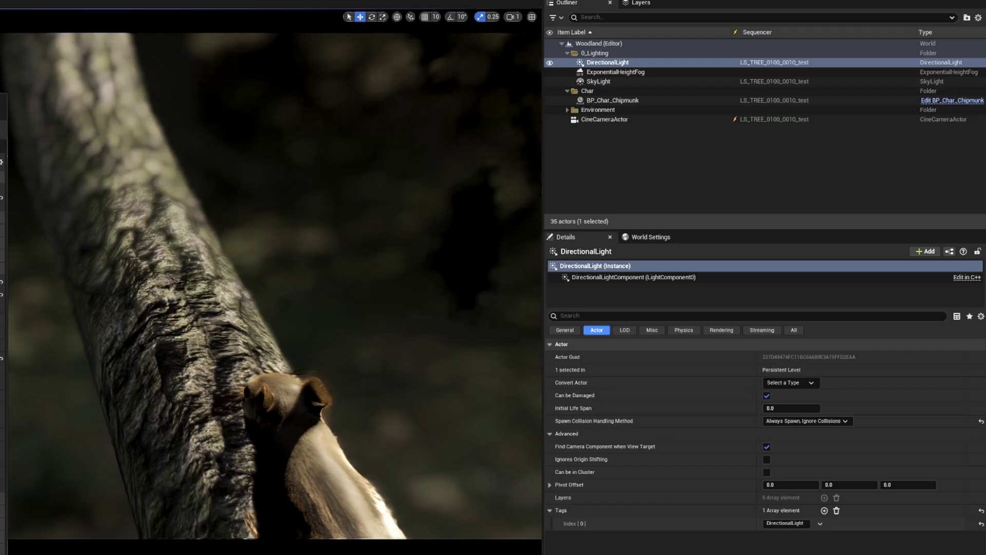
left_click(606, 82)
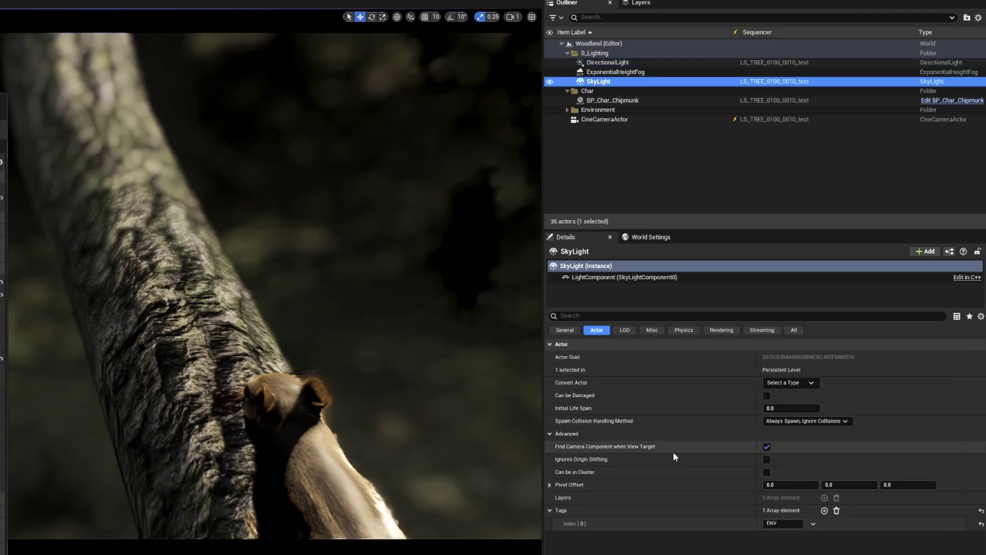
left_click(607, 63)
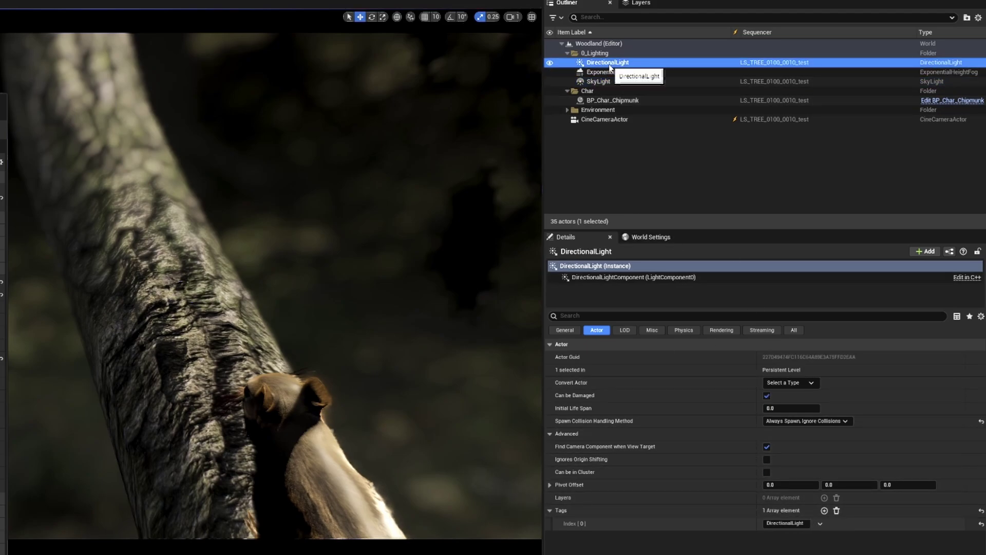
Change the directional light's actor tag to Sun.
left_click(782, 523)
type("SUn")
key("Return")
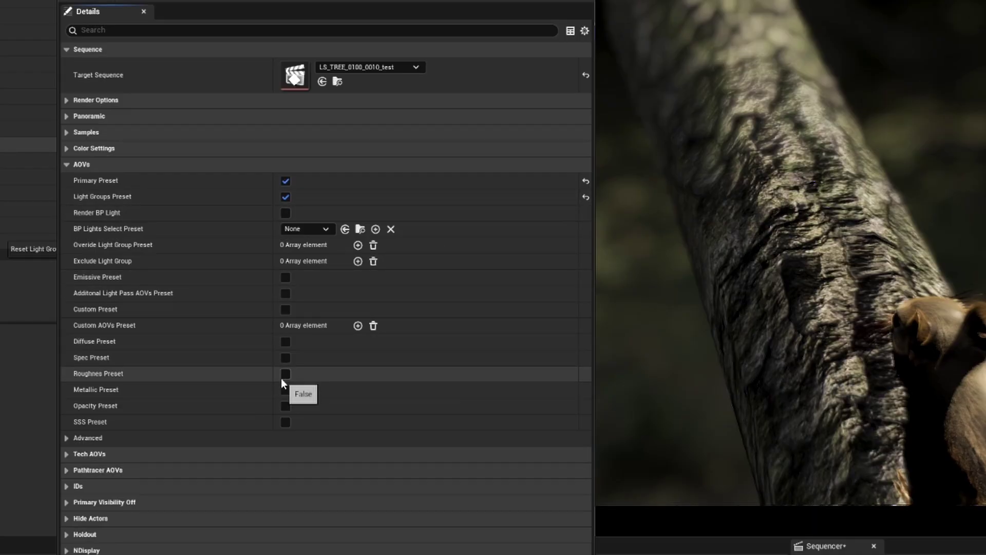
left_click(285, 294)
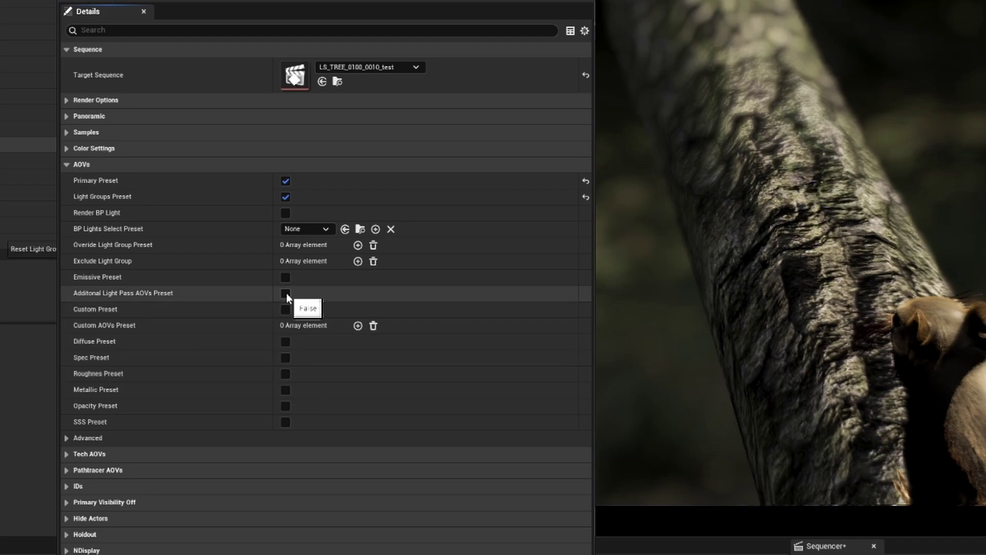
left_click(286, 342)
left_click(286, 358)
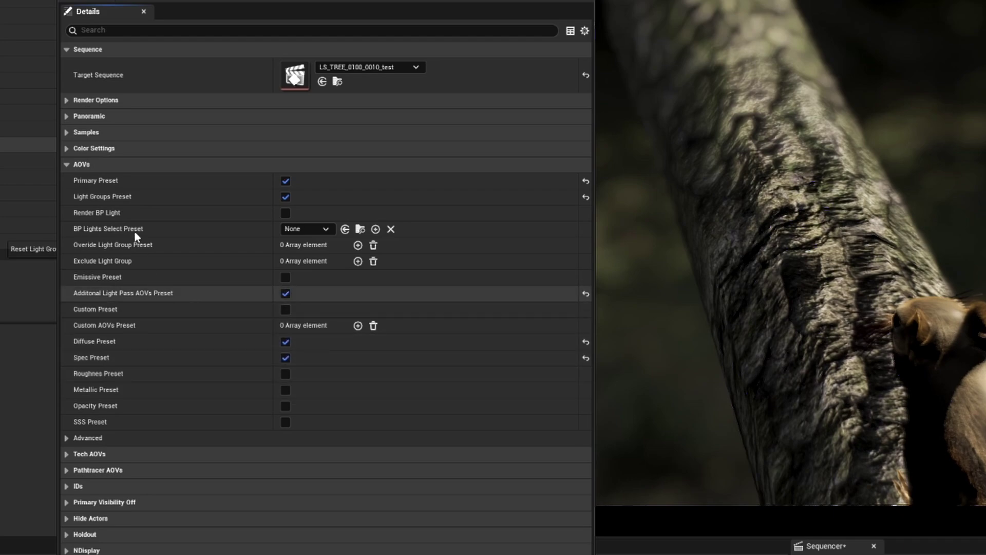
left_click(286, 293)
left_click(286, 341)
left_click(286, 358)
Try an emissive material override in the advanced AOV settings, and inspect the M_Emissive material's EmissivePassMult parameter.
left_click(68, 437)
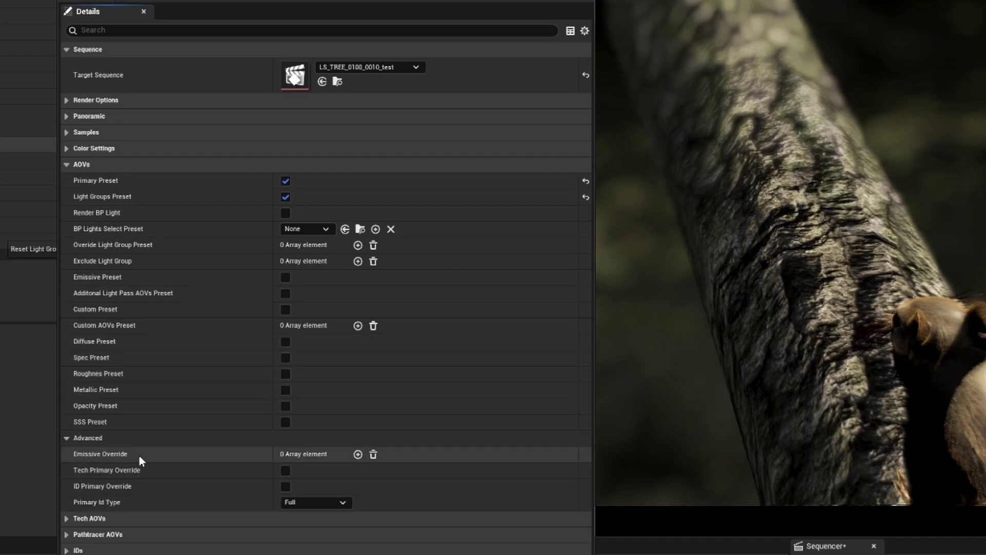
left_click(358, 454)
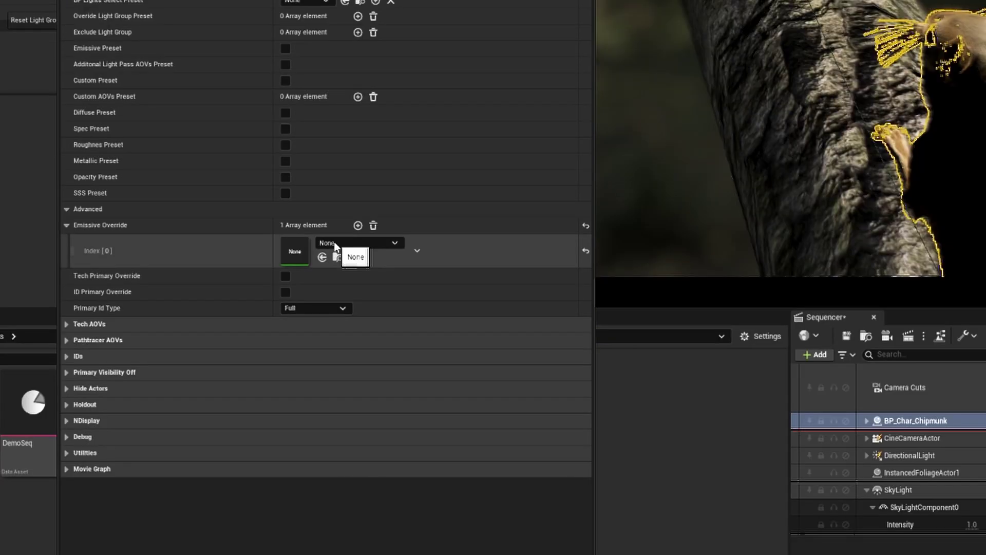
left_click(334, 243)
type("emissive")
left_click(444, 462)
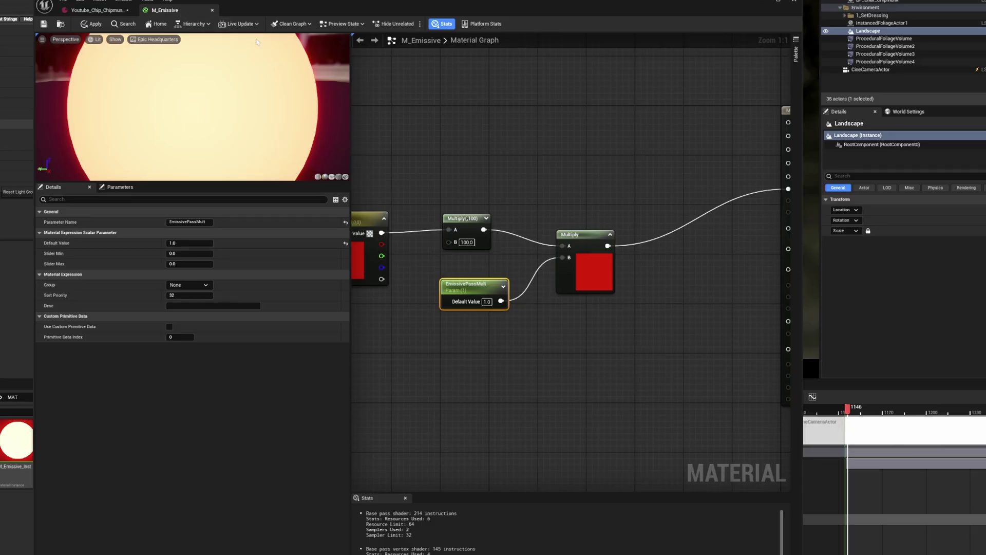
left_click(213, 12)
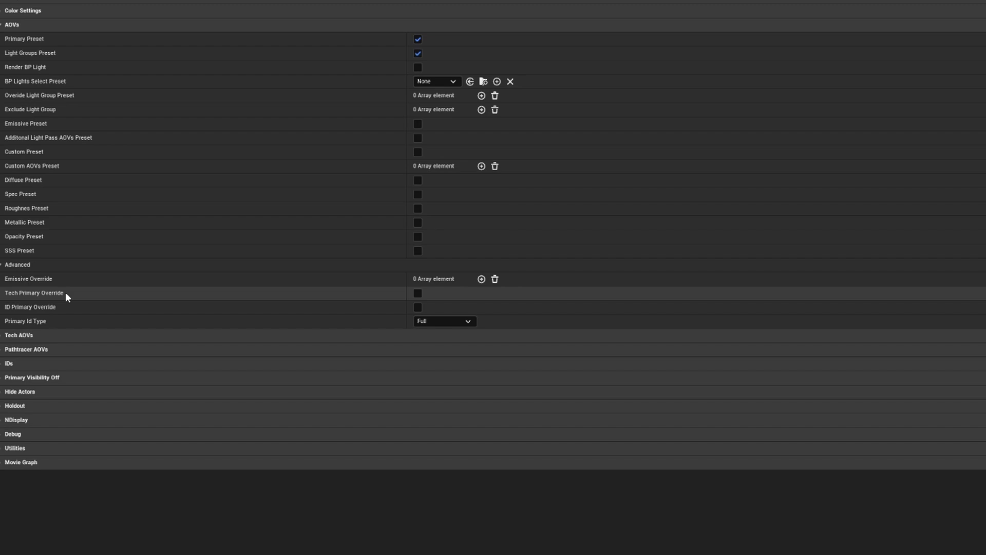
Enable Tech Primary Override and Disable Tech Pass Preset, and turn off the Motion Vector and Ambient Occlusion presets.
left_click(7, 336)
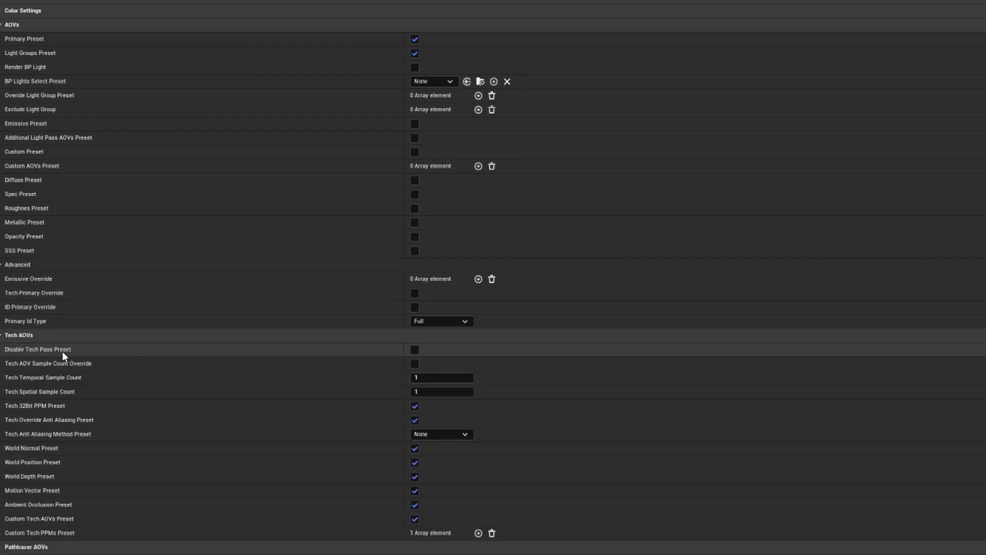
left_click(413, 349)
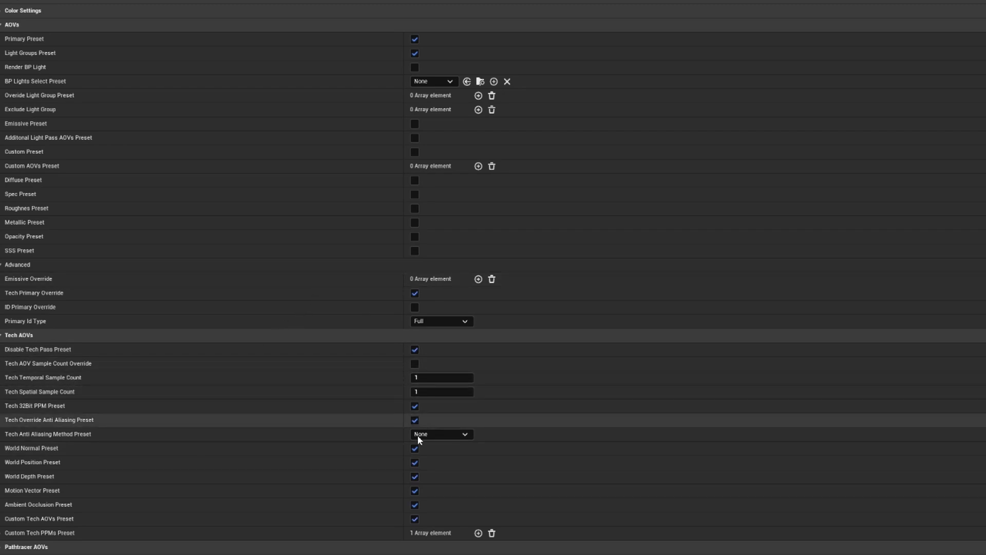
left_click(415, 505)
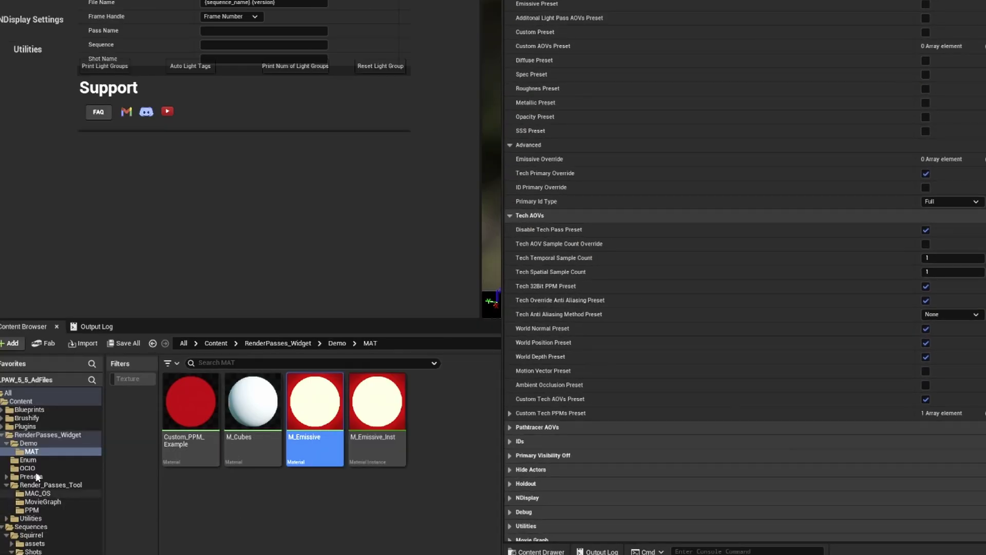
Create a material instance of M_PPM_CamDepth in the PPM folder and name it M_PPM_CamDepth_Youtube.
left_click(34, 510)
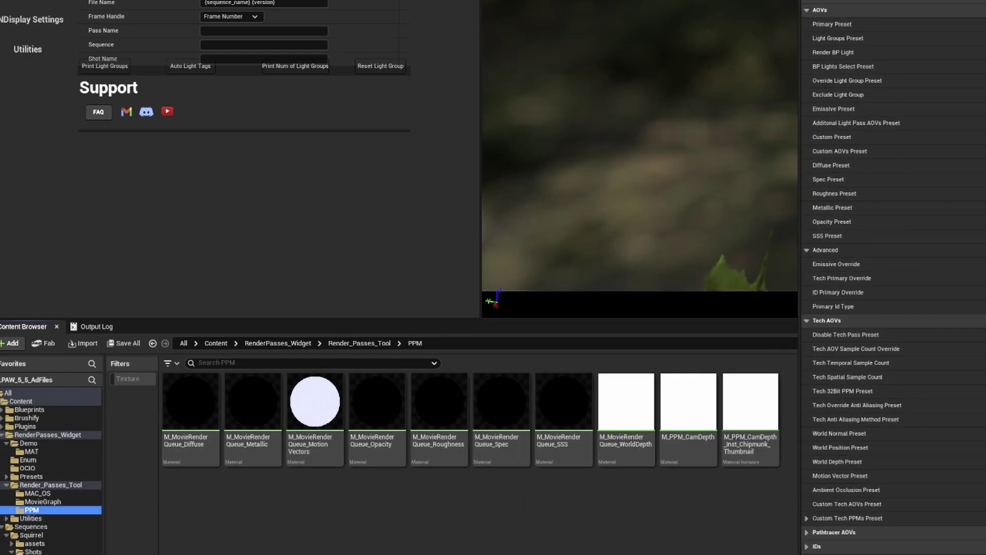
left_click(716, 437)
right_click(689, 420)
left_click(668, 431)
key("Return")
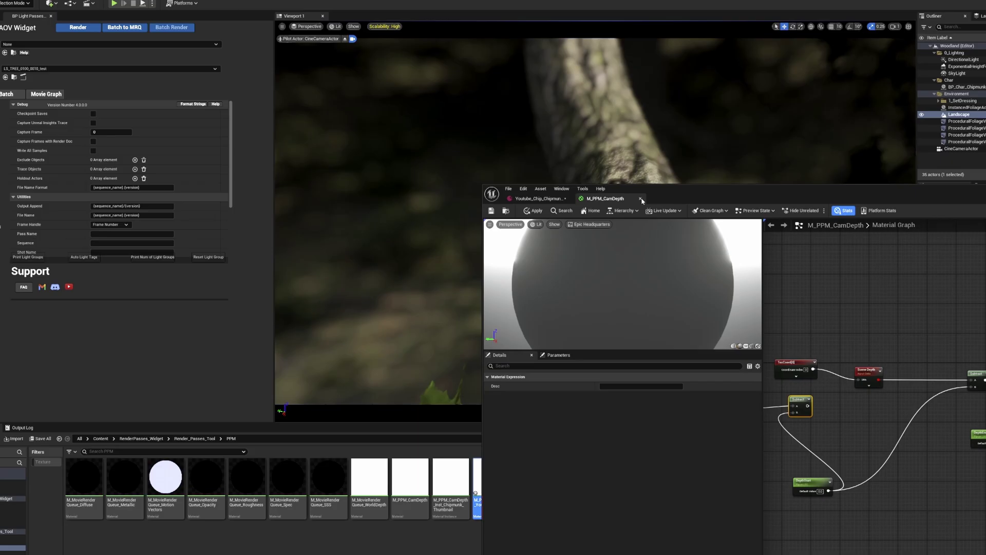
left_click(641, 200)
left_click(641, 368)
left_click(476, 493)
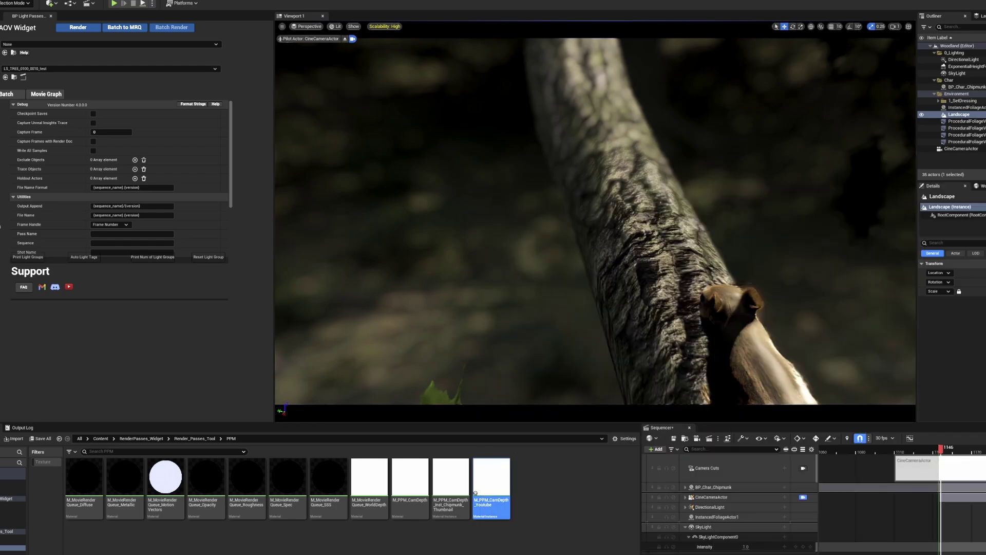
Add M_PPM_CamDepth_Youtube to the CineCameraActor's post process materials to preview the depth pass.
left_click(967, 88)
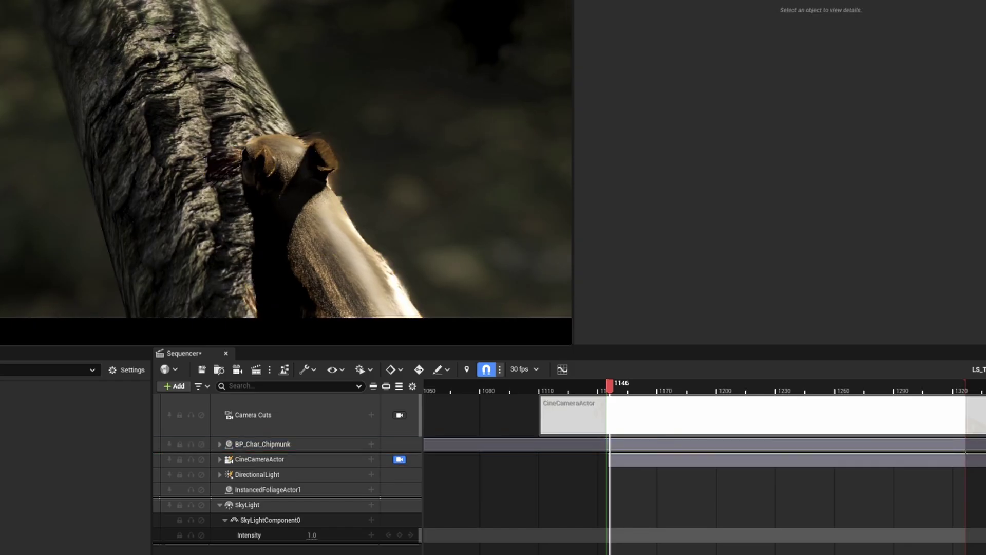
left_click(962, 148)
scroll(890, 243, "down", 15)
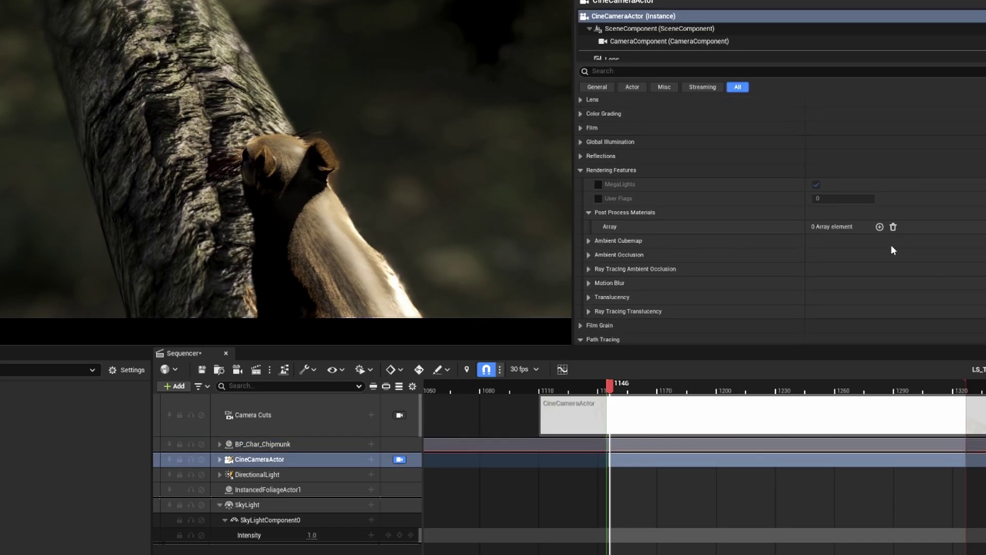
left_click(880, 227)
left_click_drag(3, 493, 842, 242)
left_click(831, 241)
left_click(838, 257)
Adjust the overridden parameters of the M_PPM_CamDepth_Youtube instance, and set the camera's post process material weight to 0.0.
double_click(261, 506)
left_click_drag(686, 86, 972, 261)
left_click(722, 343)
mouse_move(863, 343)
left_mouse_down()
mouse_move(887, 342)
mouse_move(873, 343)
mouse_move(884, 352)
mouse_move(855, 343)
left_mouse_up()
left_click(722, 352)
left_click(789, 243)
left_click_drag(758, 374, 752, 374)
left_click_drag(752, 374, 740, 375)
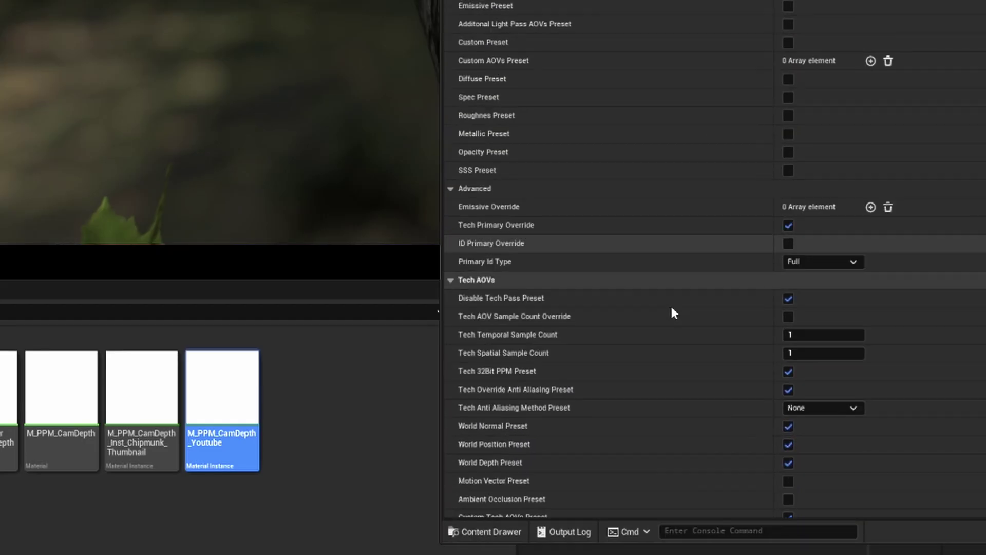
Assign M_PPM_CamDepth_Youtube as the custom tech PPM with high precision (32-bit) output, and disable World Depth Preset.
scroll(501, 459, "down", 5)
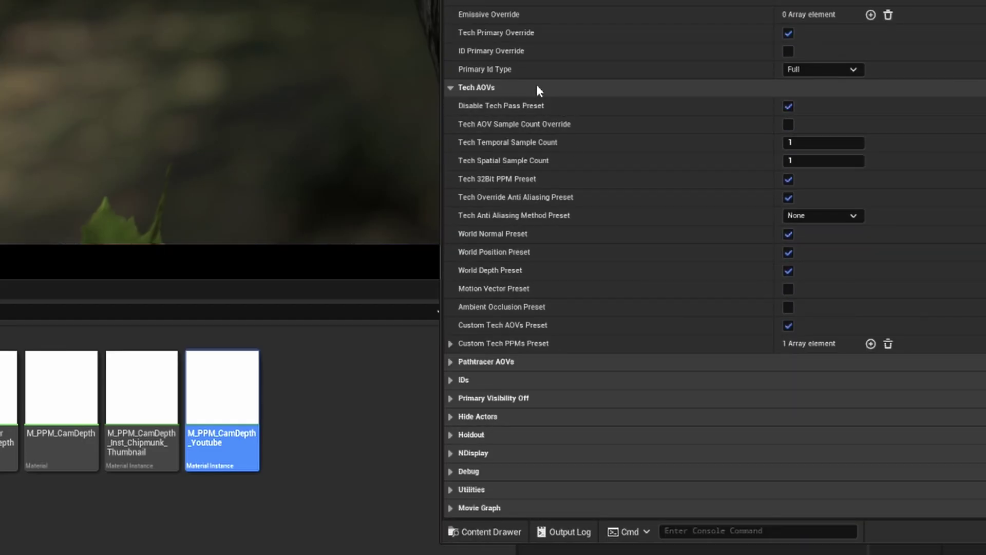
left_click(451, 344)
left_click(830, 436)
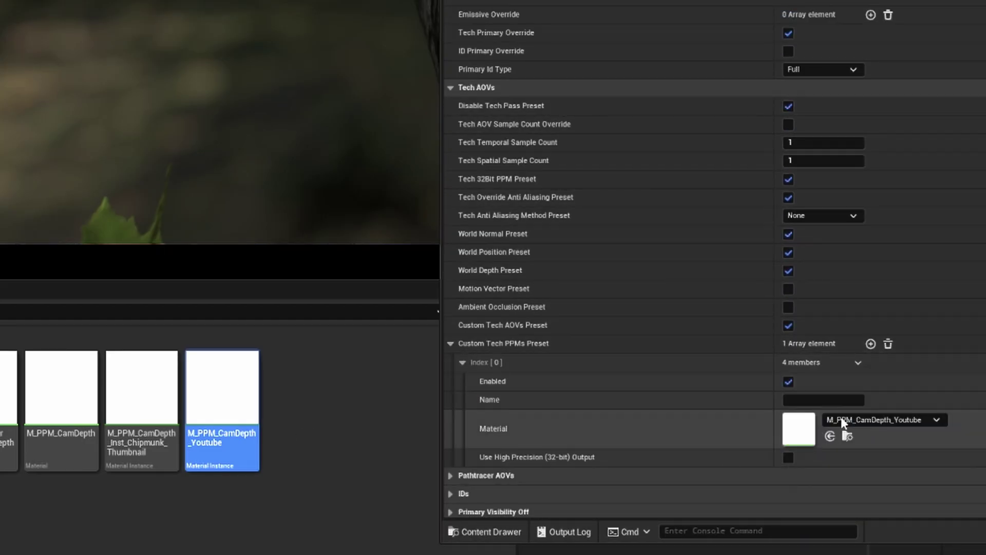
left_click(789, 269)
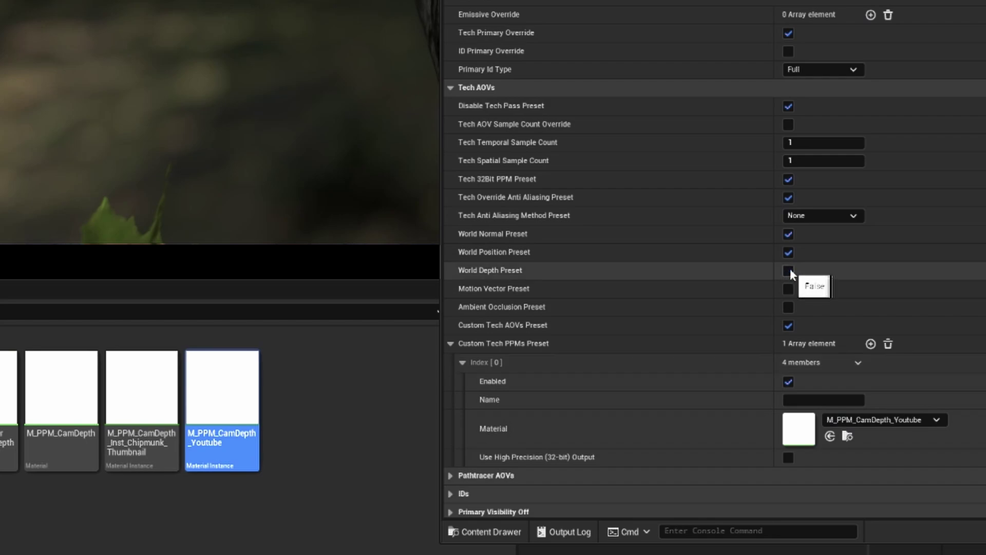
left_click(788, 457)
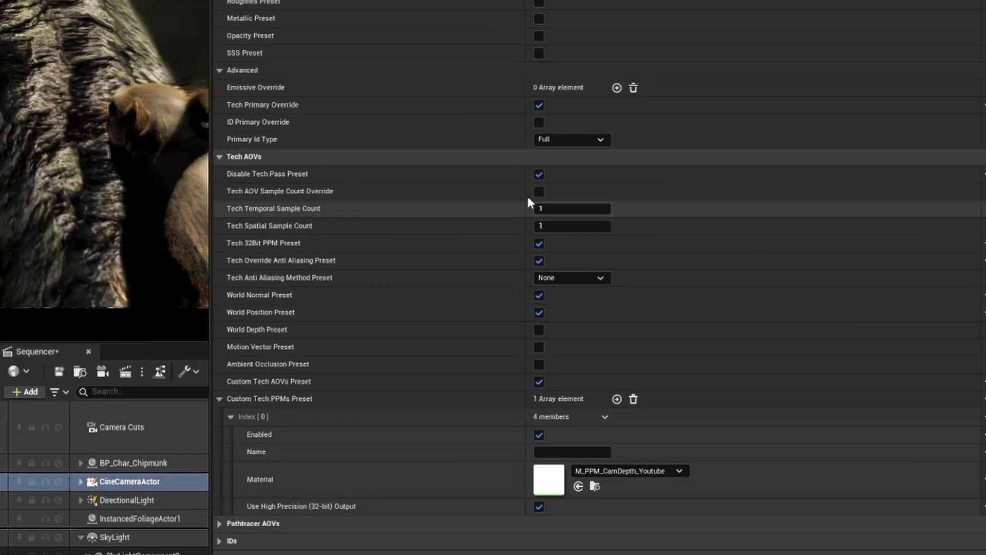
Enable ID Primary Override with Primary Id Type Full, and enable Disable Crypto Preset in the ID settings.
left_click(220, 156)
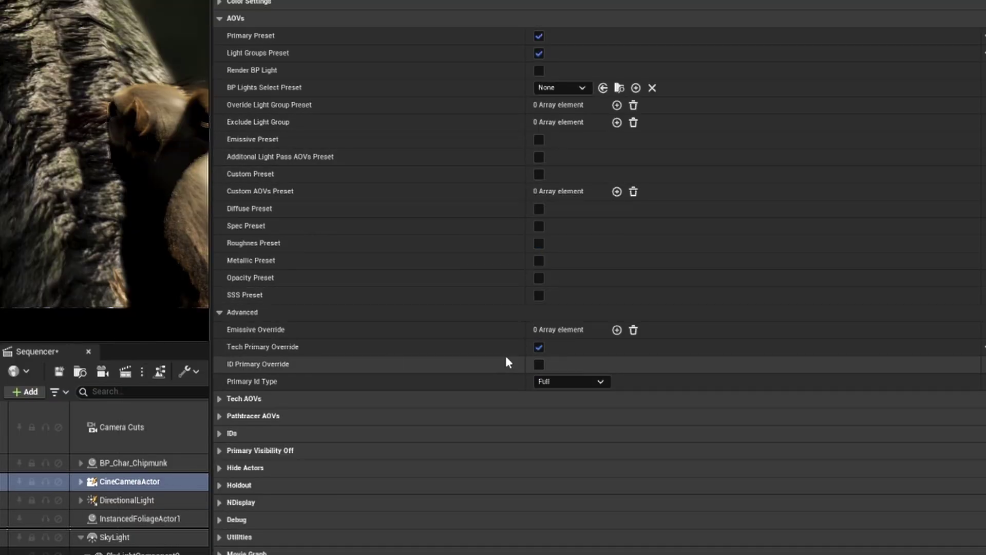
left_click(538, 365)
left_click(570, 381)
left_click(334, 433)
scroll(411, 488, "down", 2)
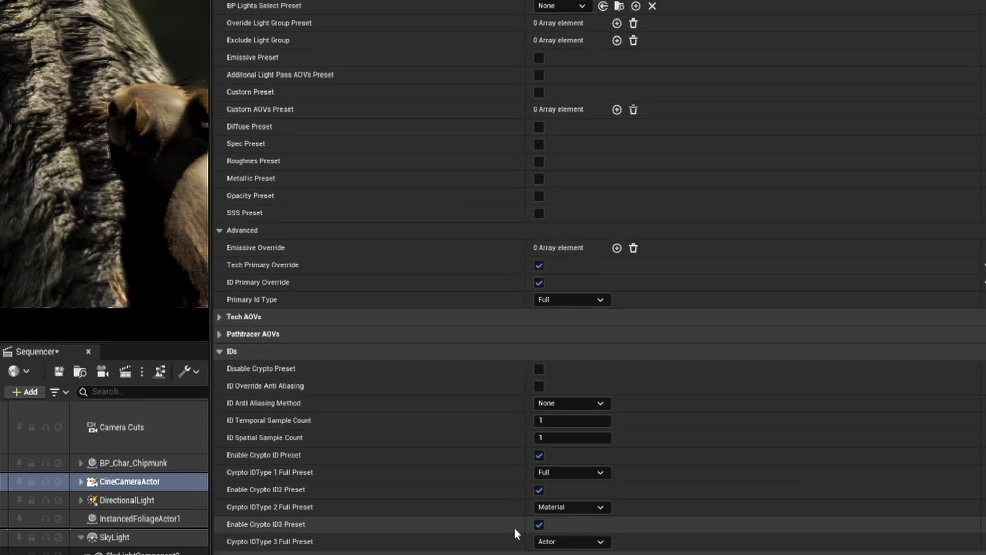
left_click(539, 368)
scroll(557, 383, "down", 2)
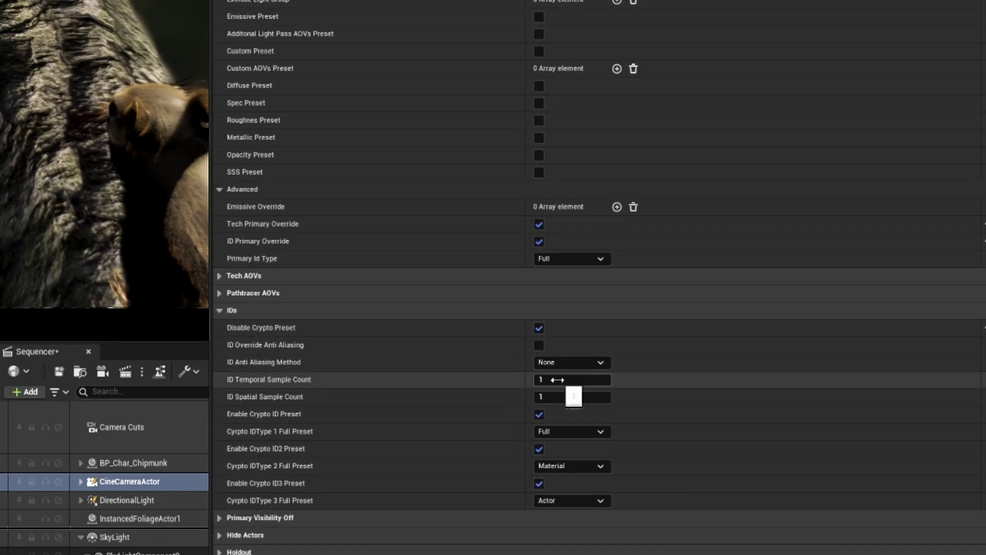
Enable Render Lighting AOVs without PT Direct Emissive in the Pathtracer AOVs, and save the preset.
left_click(227, 310)
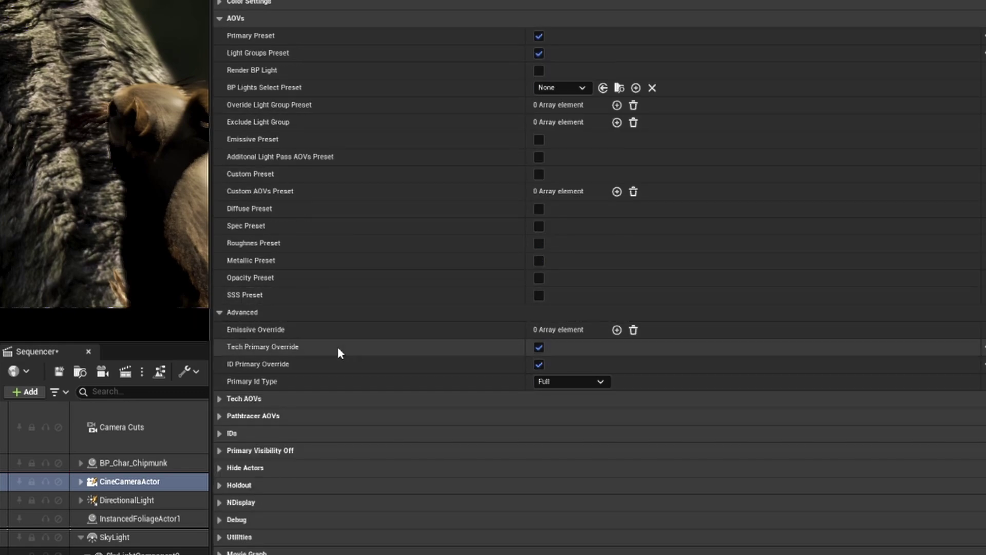
left_click(220, 23)
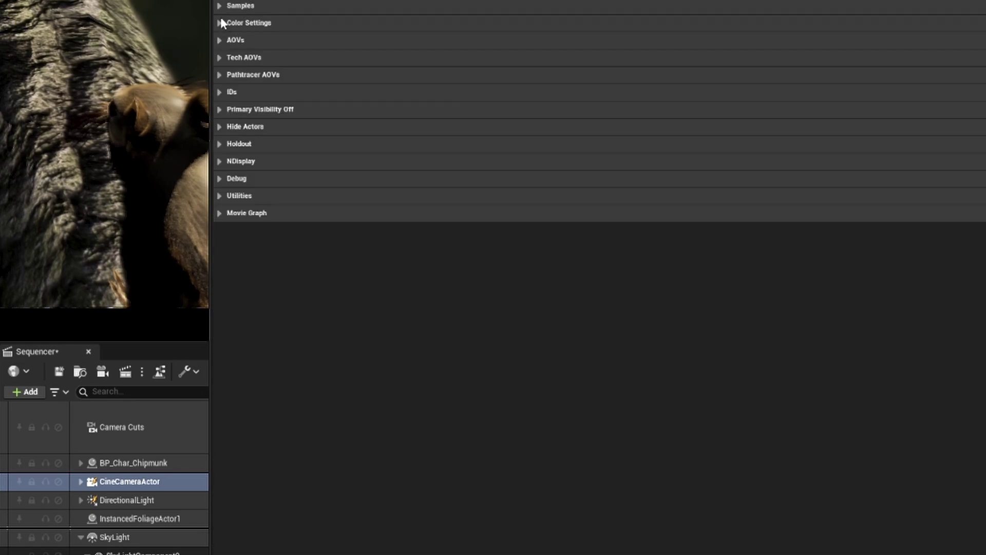
left_click(220, 75)
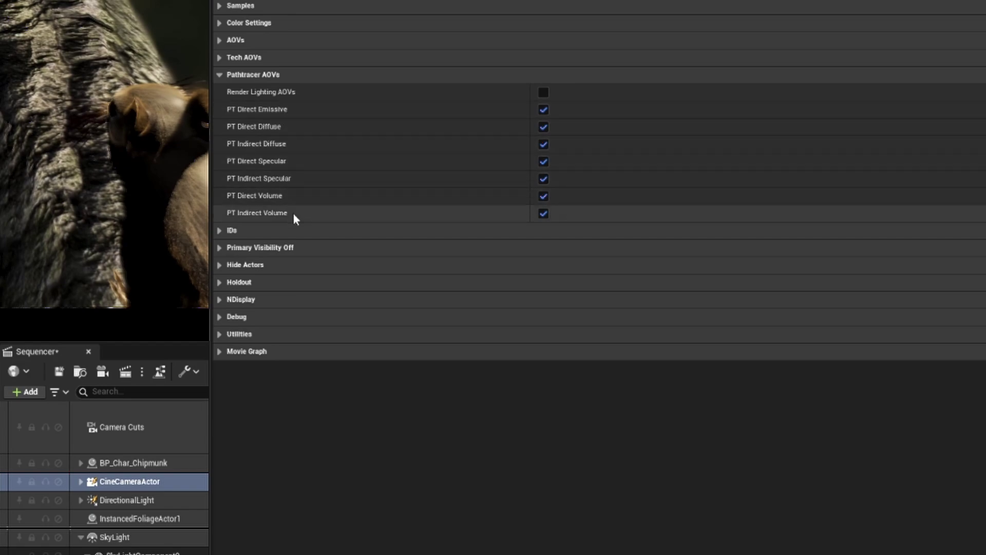
left_click(543, 93)
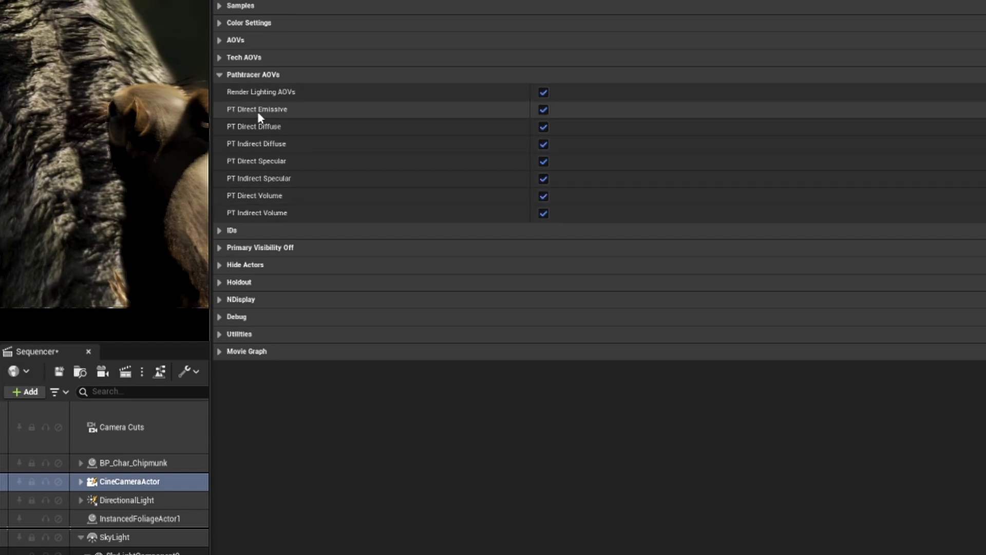
left_click(548, 111)
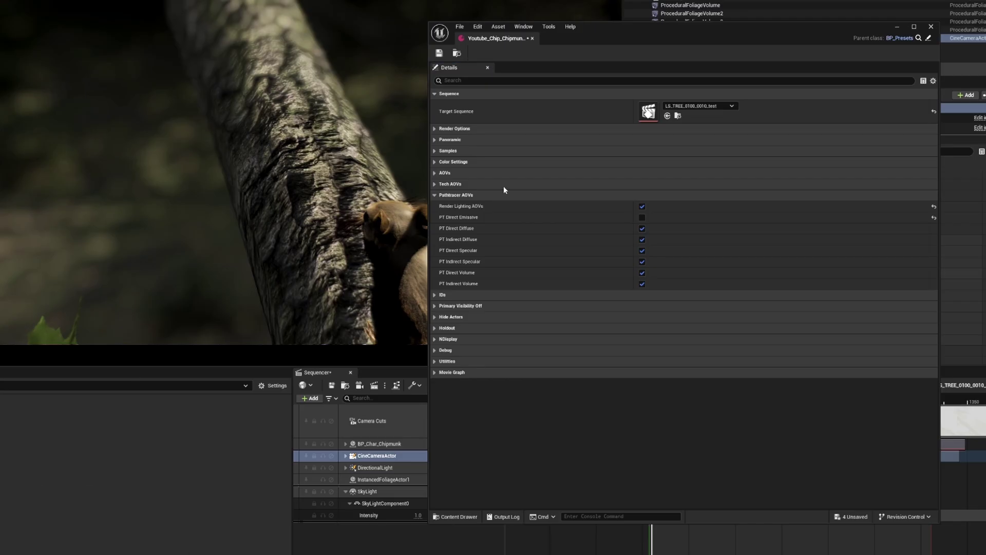
key("ctrl+s")
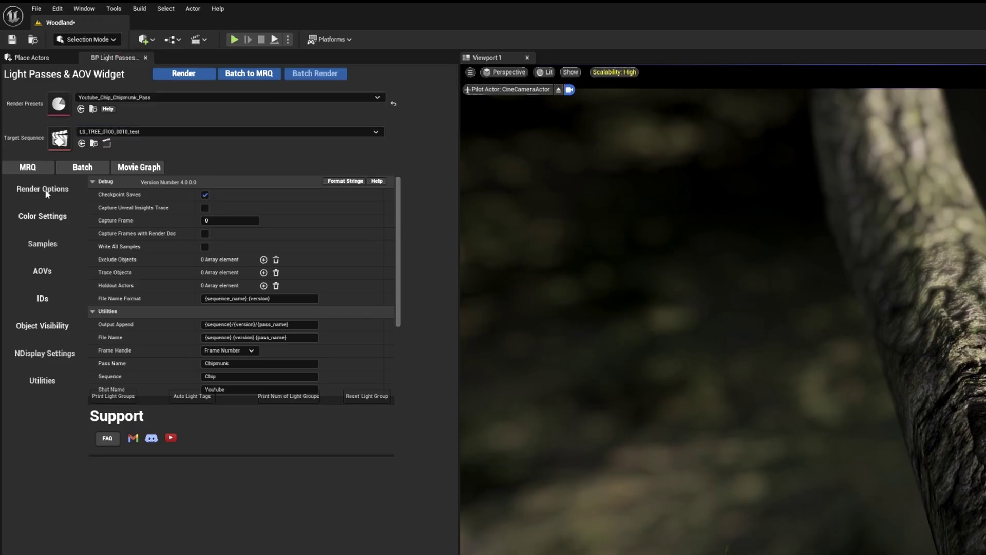
Review the render, color, sample, AOV and ID settings of the Youtube_Chip_Chipmunk_Pass preset in the Light Passes & AOV Widget.
left_click(47, 190)
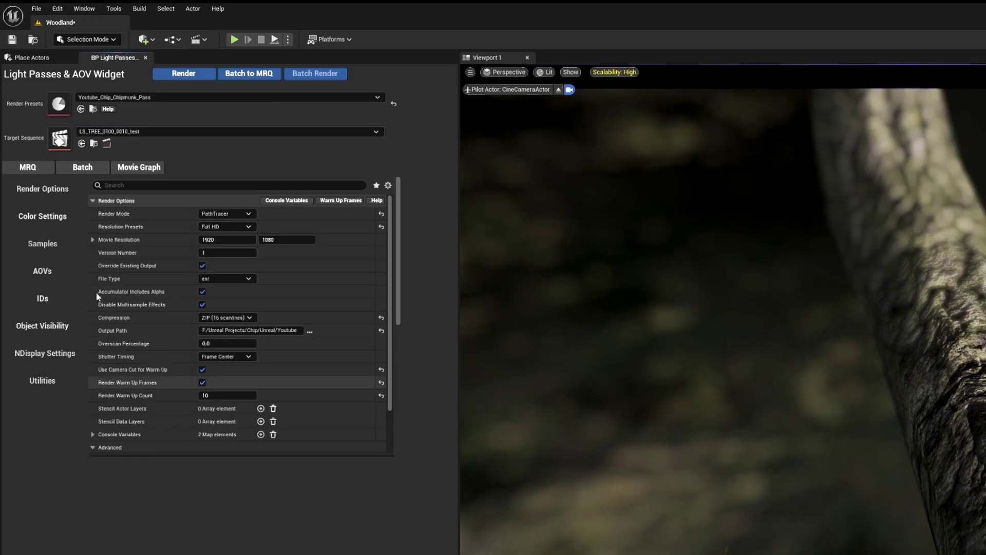
left_click(43, 216)
left_click(50, 244)
left_click(46, 272)
left_click(45, 298)
left_click(46, 271)
left_click(95, 200)
scroll(128, 375, "down", 5)
left_click(93, 236)
scroll(95, 238, "up", 2)
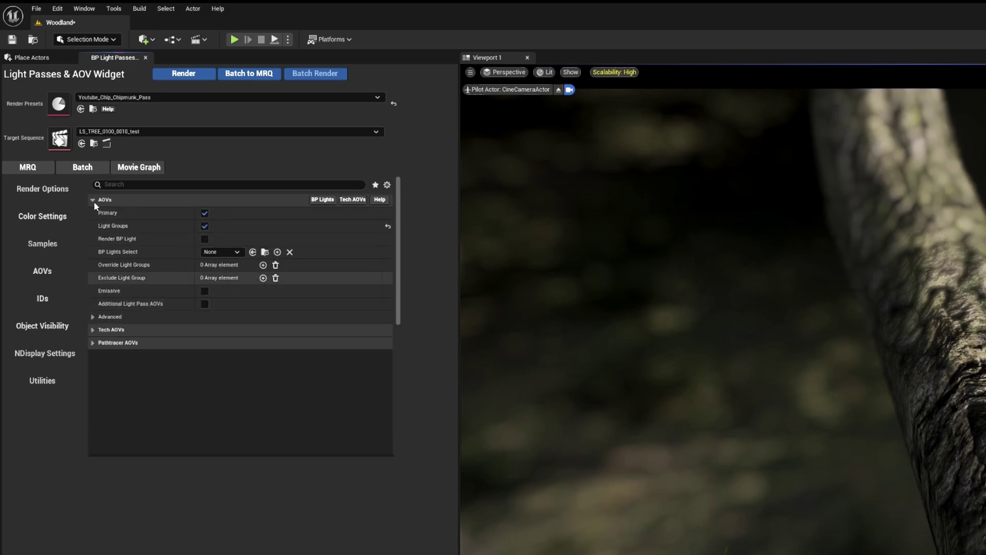
left_click(43, 303)
left_click(46, 189)
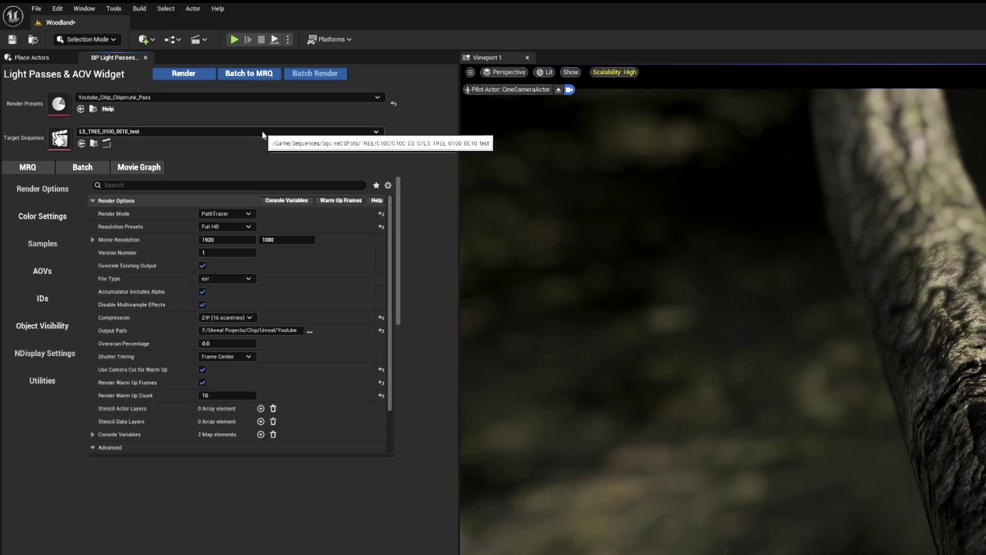
Batch the passes to the Movie Render Queue, delete the plain LS_TREE_0100_0010_test job, and widen the job name column.
left_click(243, 77)
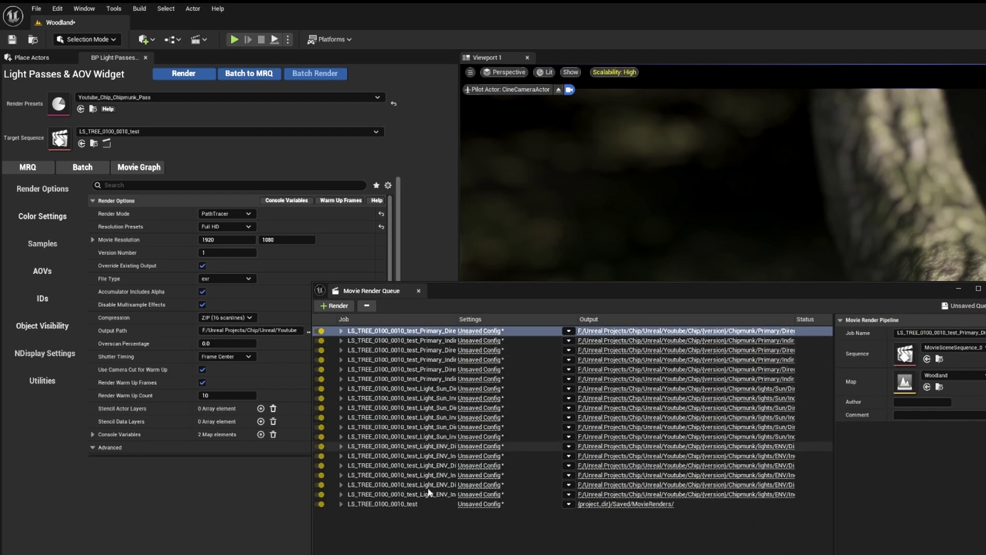
left_click(409, 505)
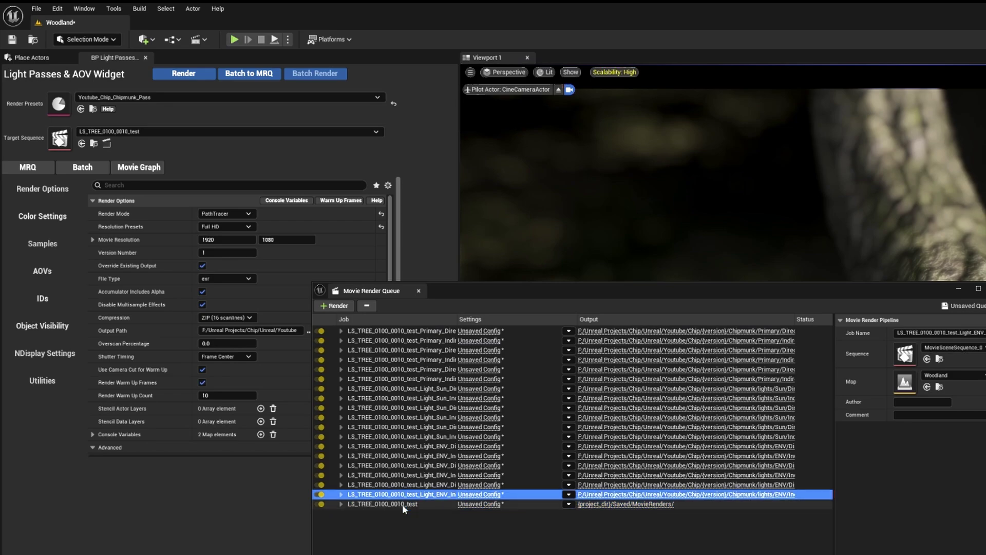
key("Delete")
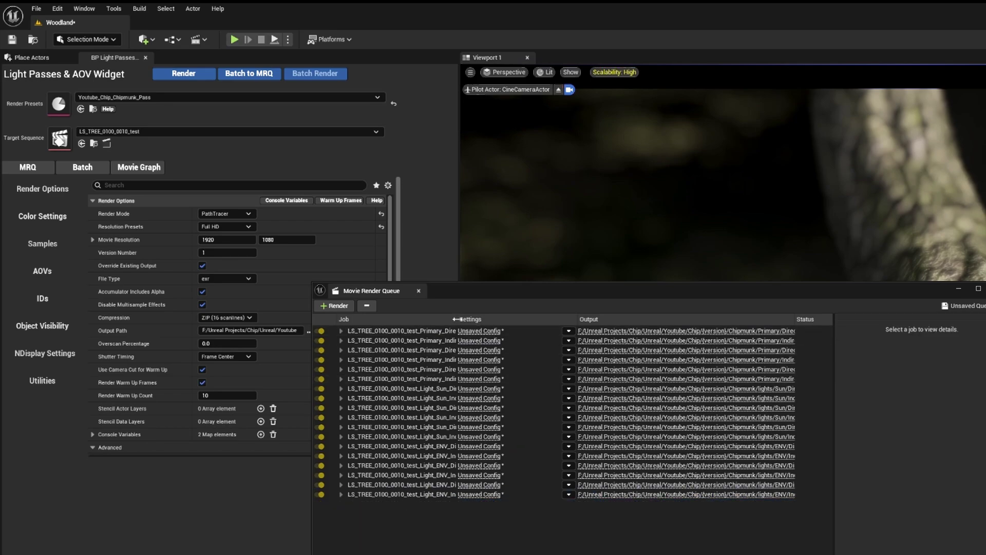
left_click_drag(456, 319, 535, 319)
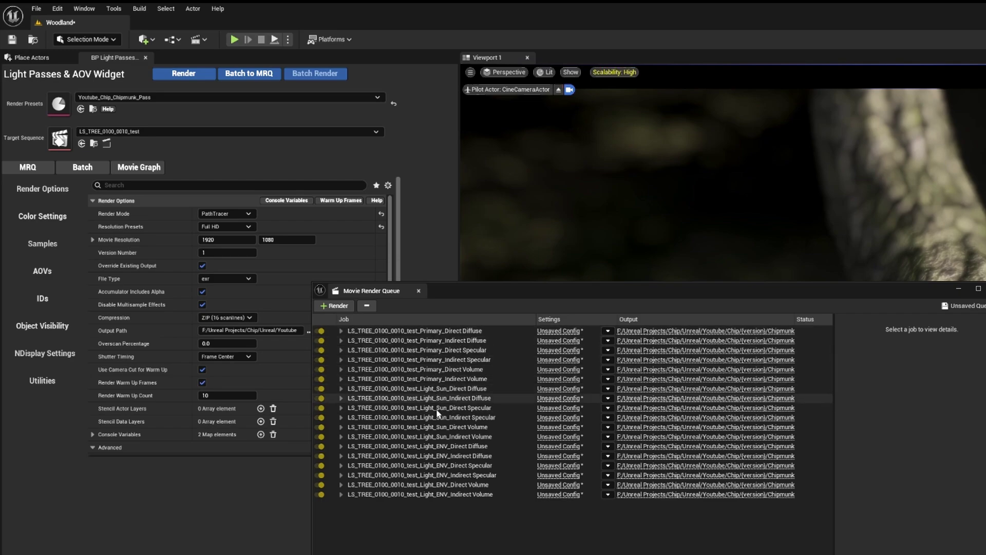
Examine the Path Tracer, Anti-aliasing and Output settings, including the output directory, in the Light_Sun_Direct Diffuse job's configuration.
left_click(547, 389)
left_click(548, 266)
left_click(652, 286)
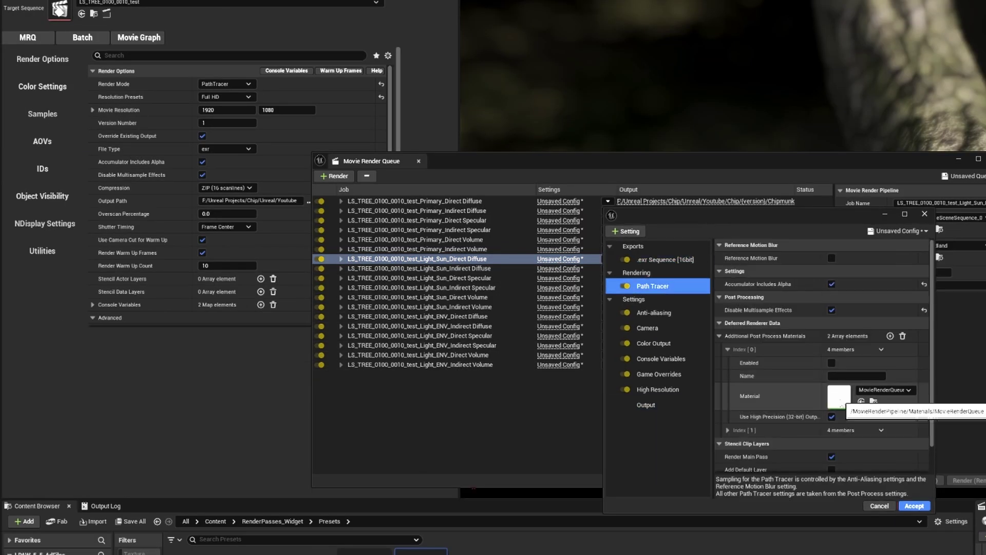
scroll(873, 329, "down", 2)
left_click(653, 312)
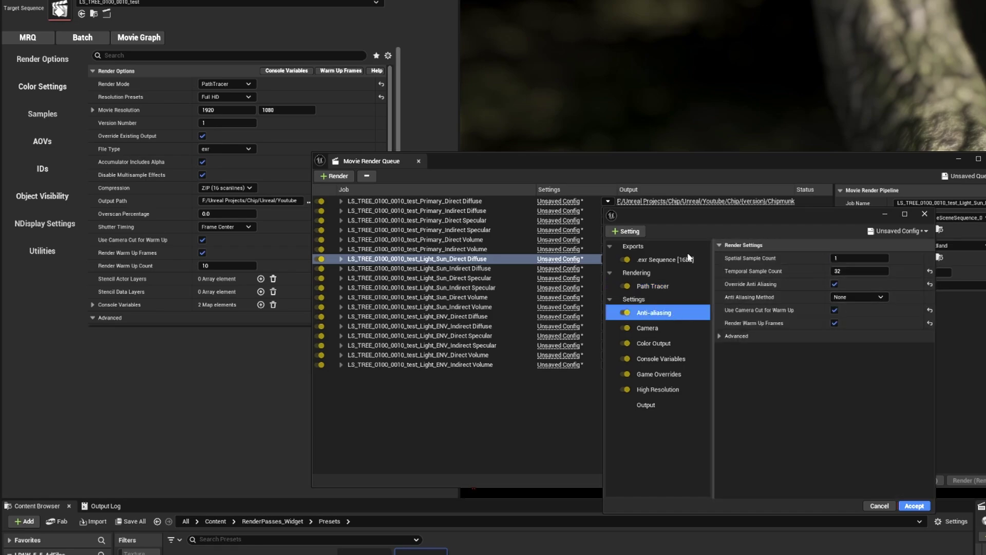
left_click(646, 405)
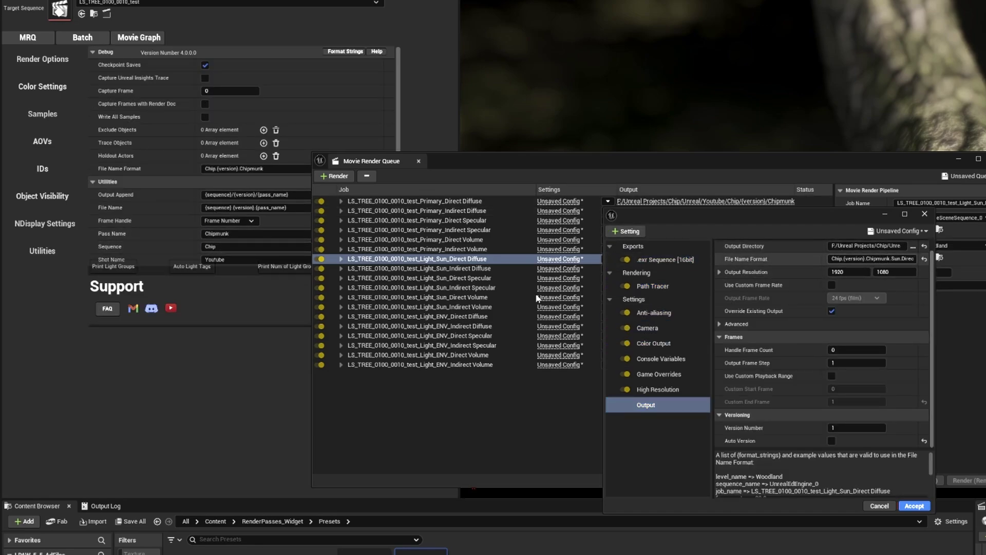
left_click(868, 246)
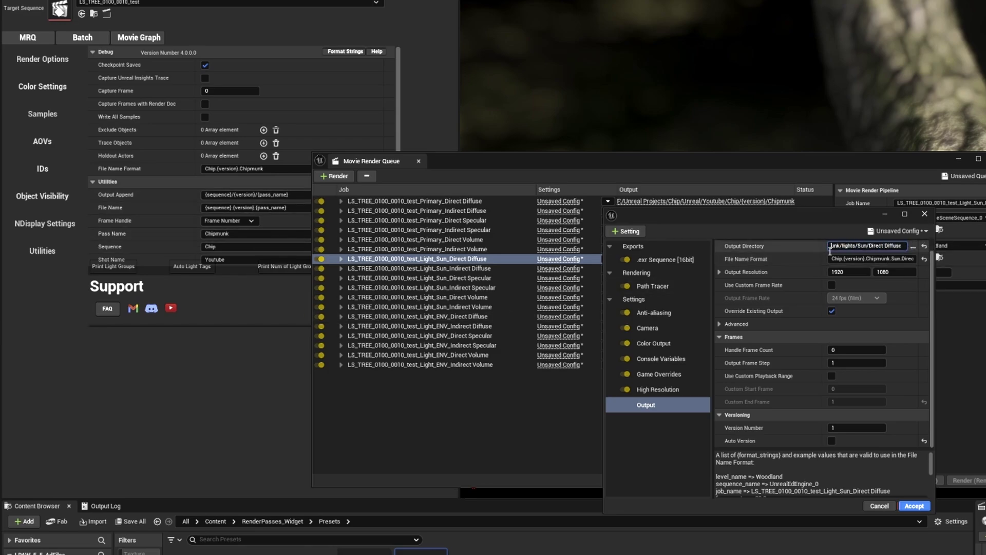
left_click(884, 248)
left_click(915, 506)
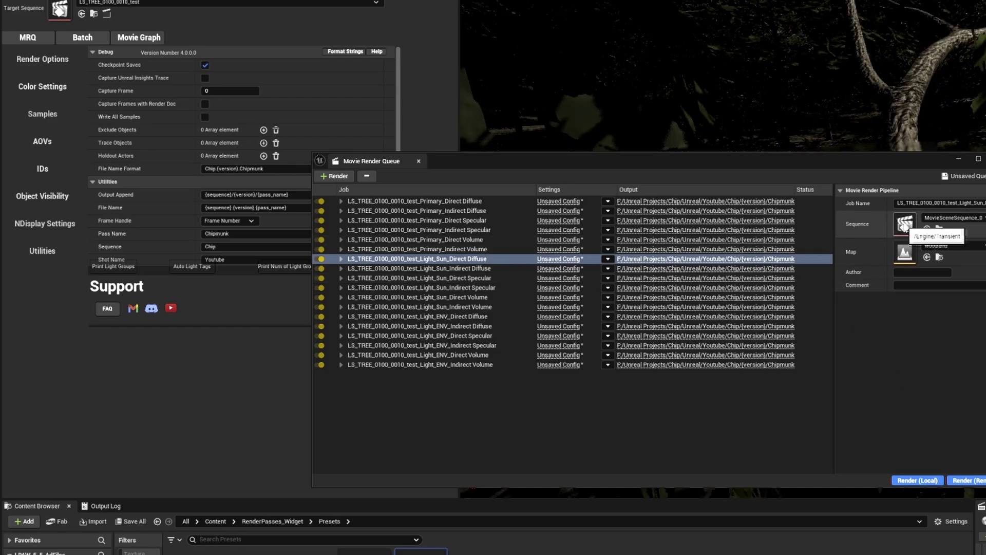
Inspect the SkyLight, DirectionalLight and CineCameraActor tracks in the job's sequence, and the camera's Lighting Components overrides.
left_click_drag(834, 166, 487, 453)
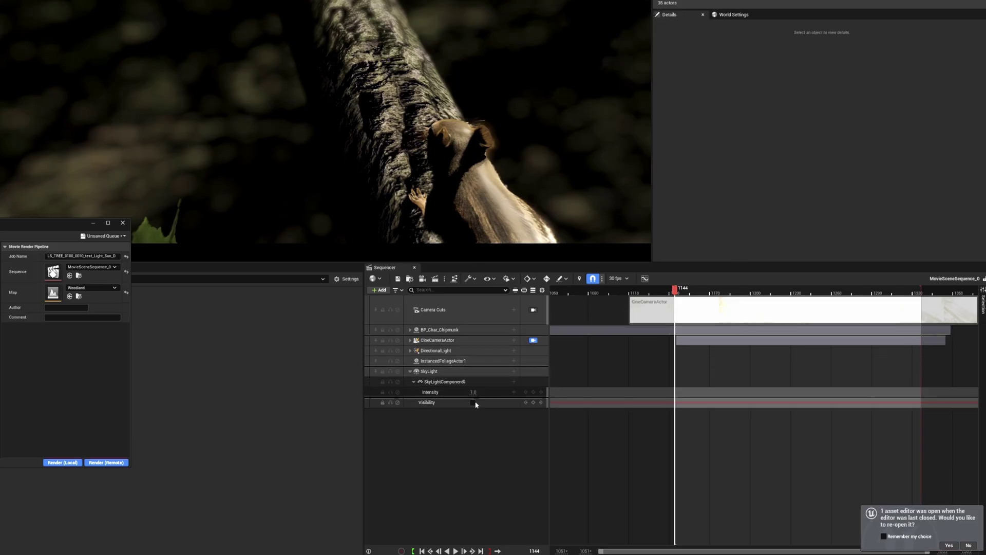
left_click(410, 371)
left_click(410, 350)
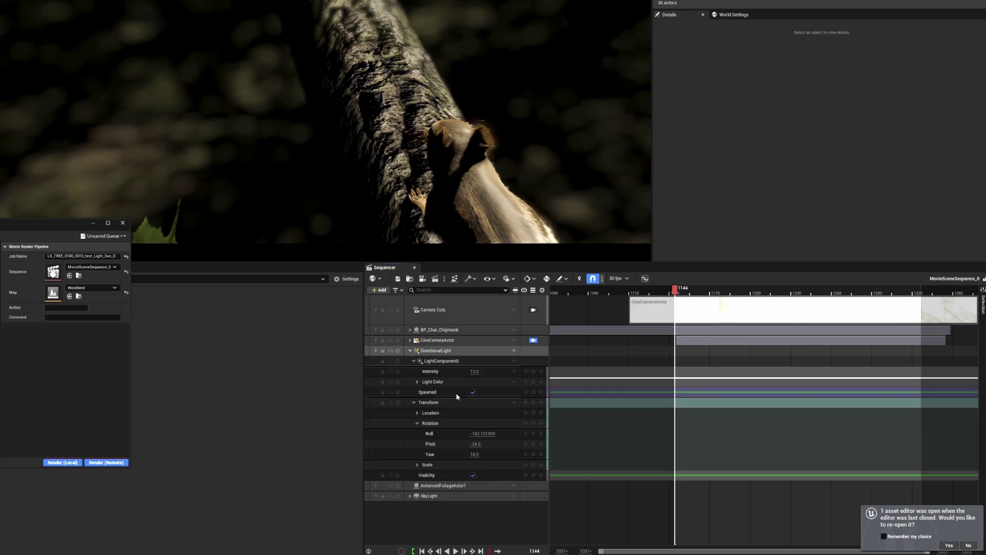
left_click(410, 351)
left_click(410, 340)
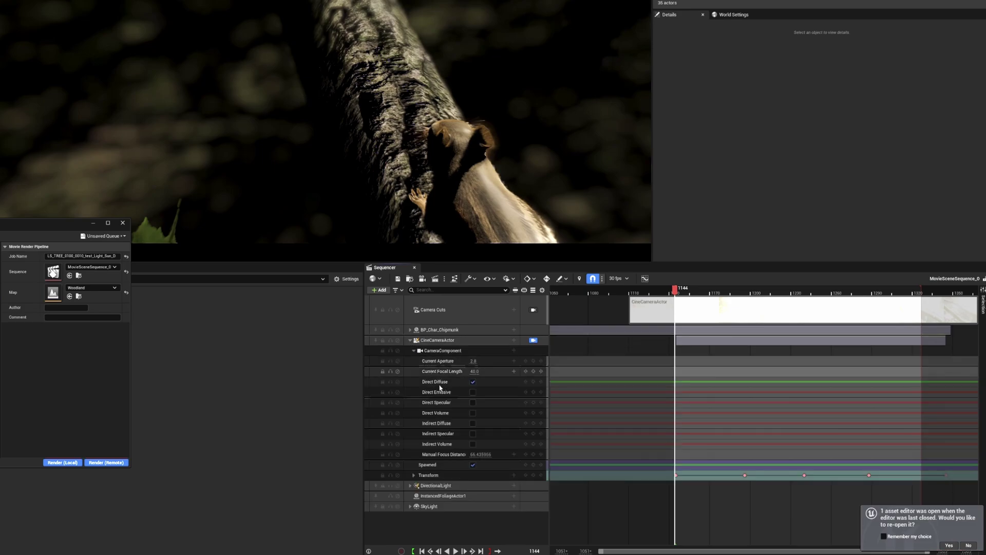
left_click(443, 342)
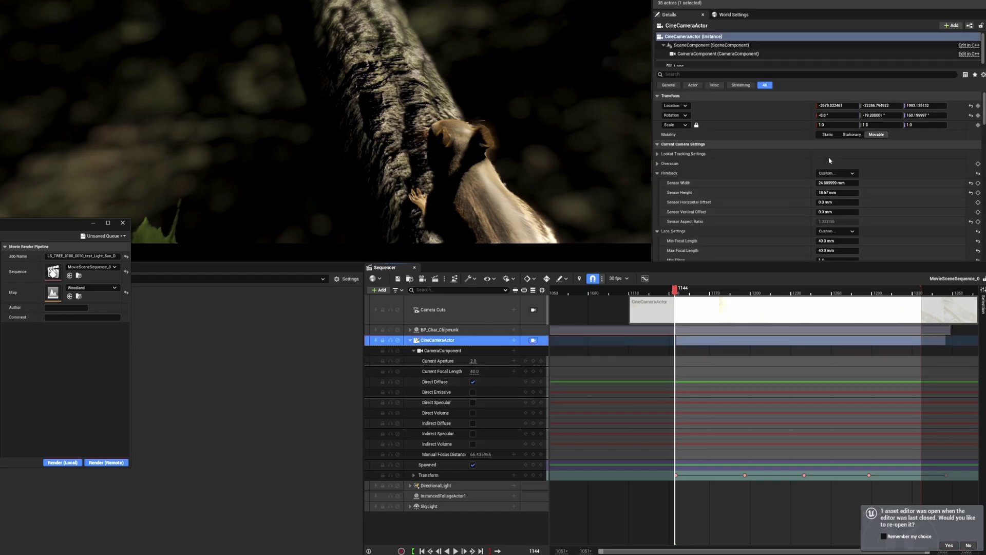
left_click_drag(985, 109, 984, 193)
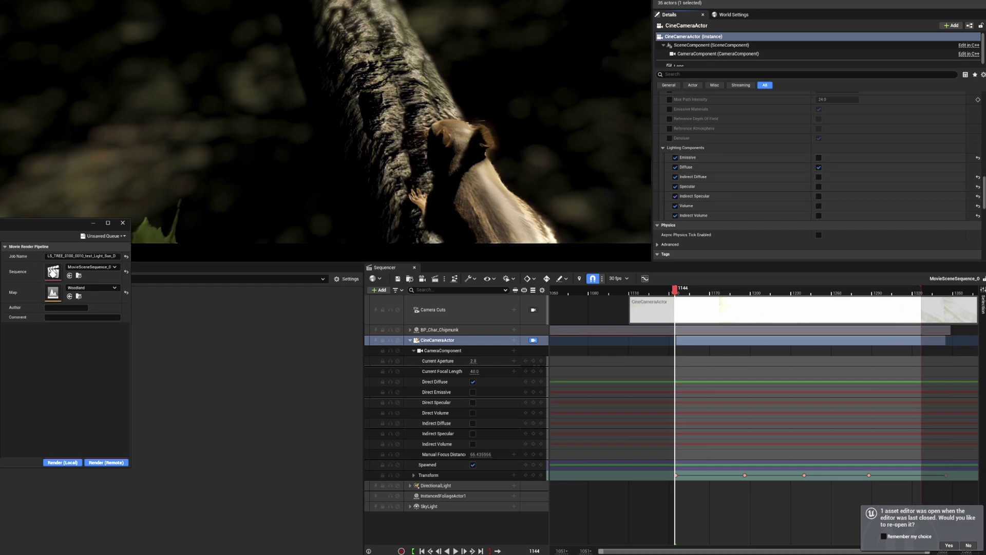
Look over the Light_Sun_Indirect Specular and Light_Sun_Direct Specular jobs in the Movie Render Queue.
left_click(47, 0)
left_click(229, 142)
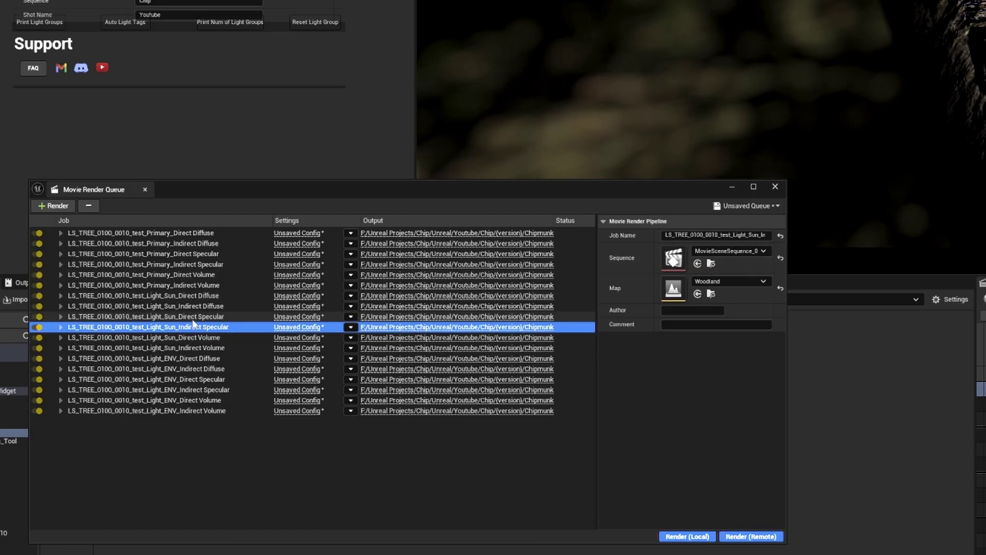
left_click(217, 317)
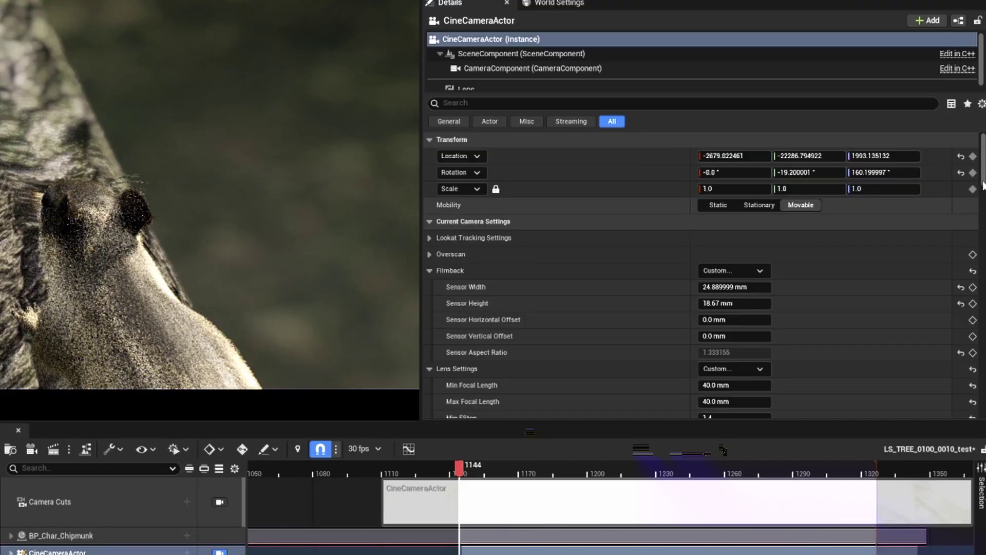
left_click_drag(983, 182, 983, 339)
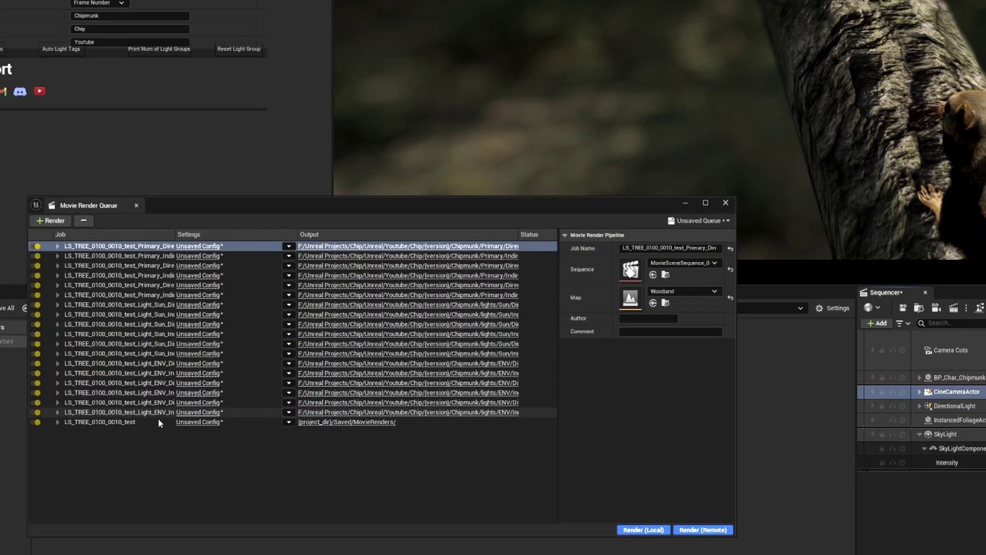
Start saving the render queue as a new asset and create a Queues folder for it.
left_click(158, 420, "shift")
left_click(699, 220)
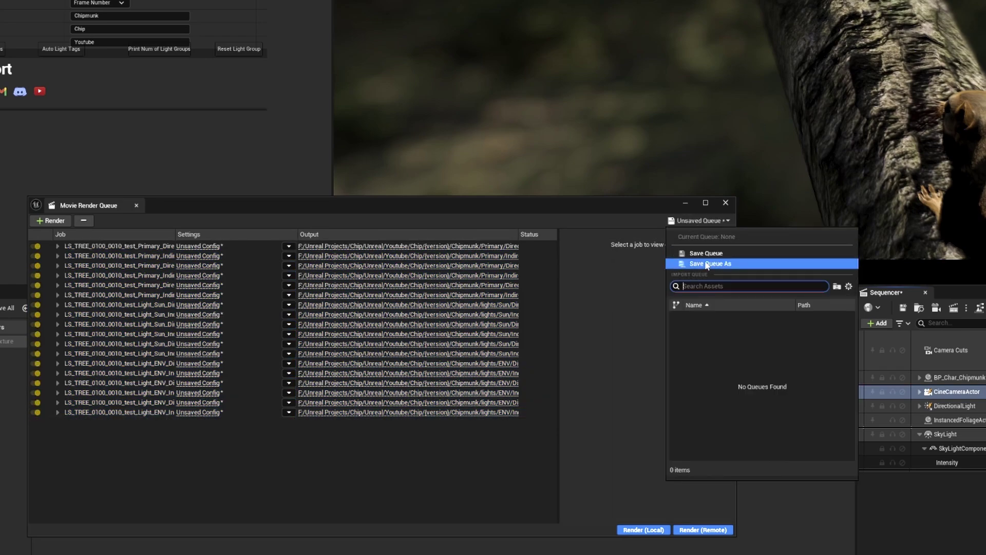
left_click(688, 264)
left_click(569, 106)
type("QW")
key("BackSpace")
type("ueues")
key("Return")
Save the queue in the Queues folder as Chipmunk_Pass_Pathtracer_Queue, and select all of its jobs.
double_click(915, 83)
left_click_drag(623, 332, 504, 326)
type("Chipmunk_Pass_Pathtracer_Queue")
key("Return")
left_click(158, 412)
left_click(159, 254, "shift")
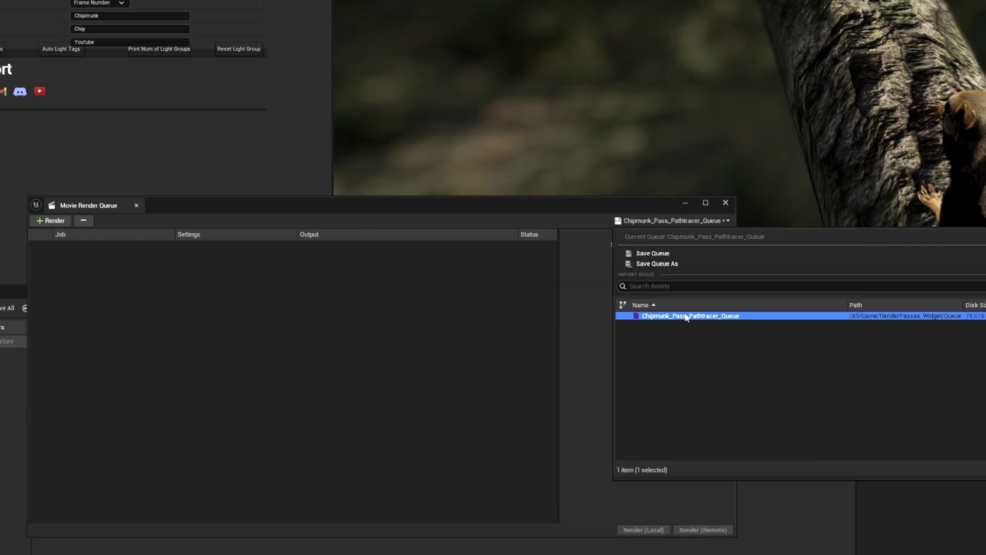
Check the Pathtracer AOVs and IDs sections of the Youtube_Chip_Chipmunk_Pass preset and collapse them.
left_click(679, 315)
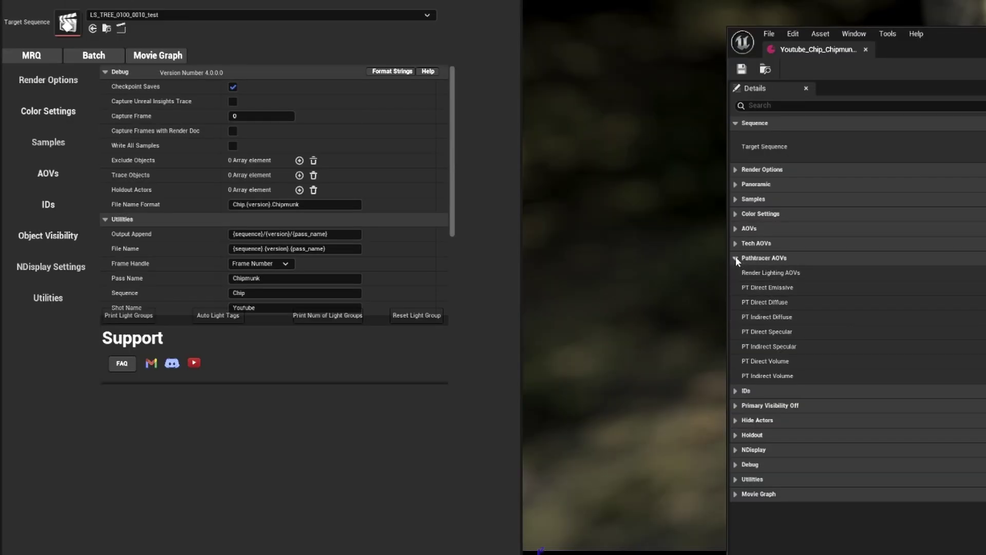
left_click(735, 258)
left_click(736, 272)
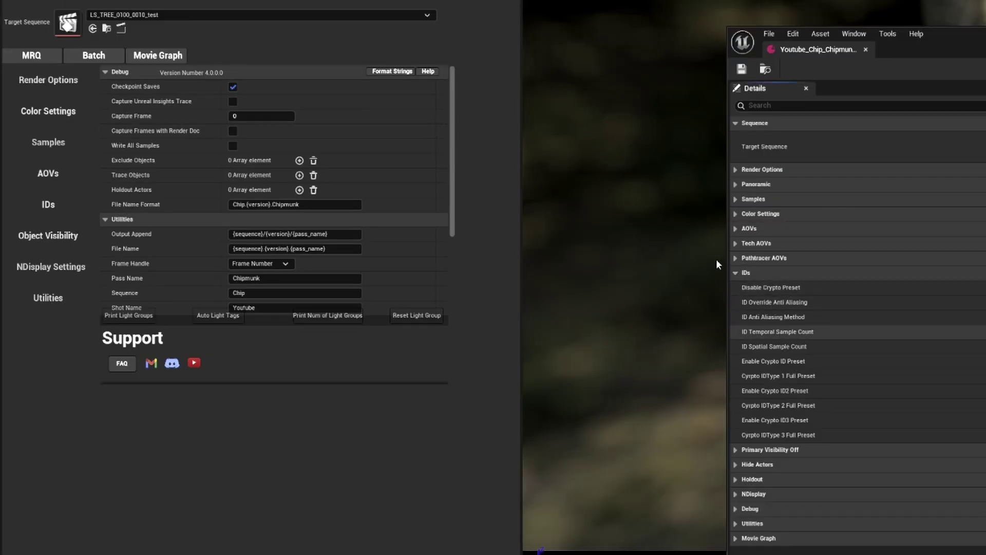
left_click(736, 273)
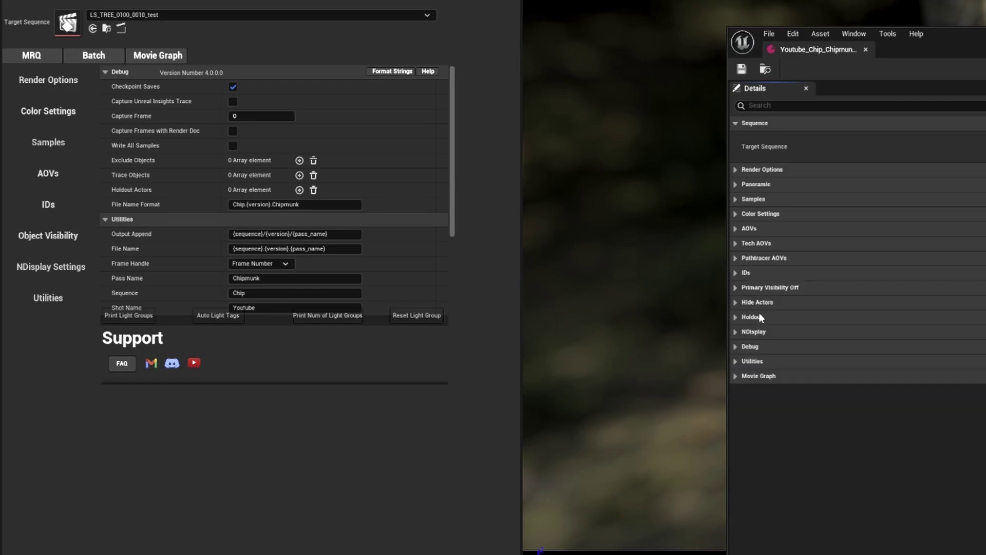
Show the widget's Object Visibility settings and collapse the Holdout, Primary Visibility Off and Hide Actors sections.
left_click(40, 235)
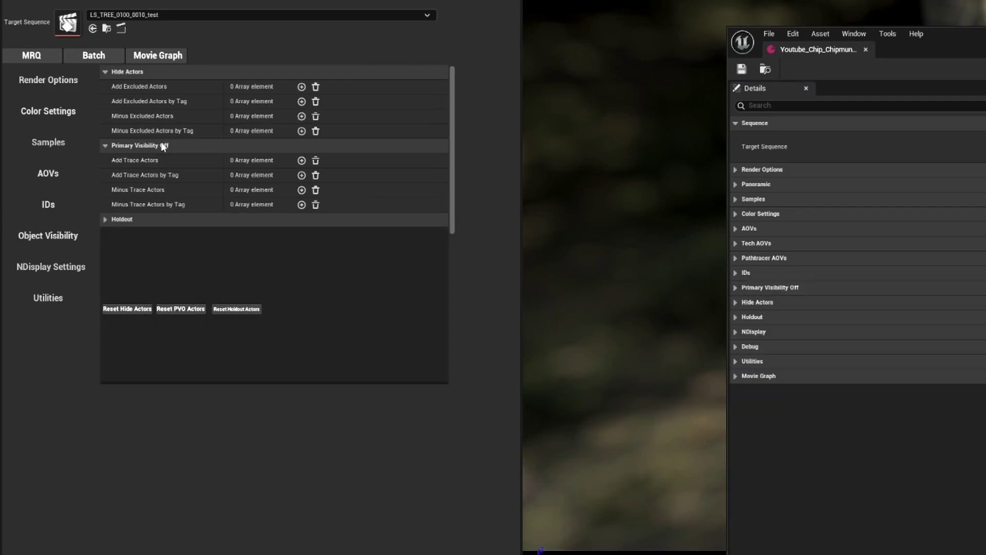
left_click(104, 221)
left_click(105, 221)
left_click(108, 146)
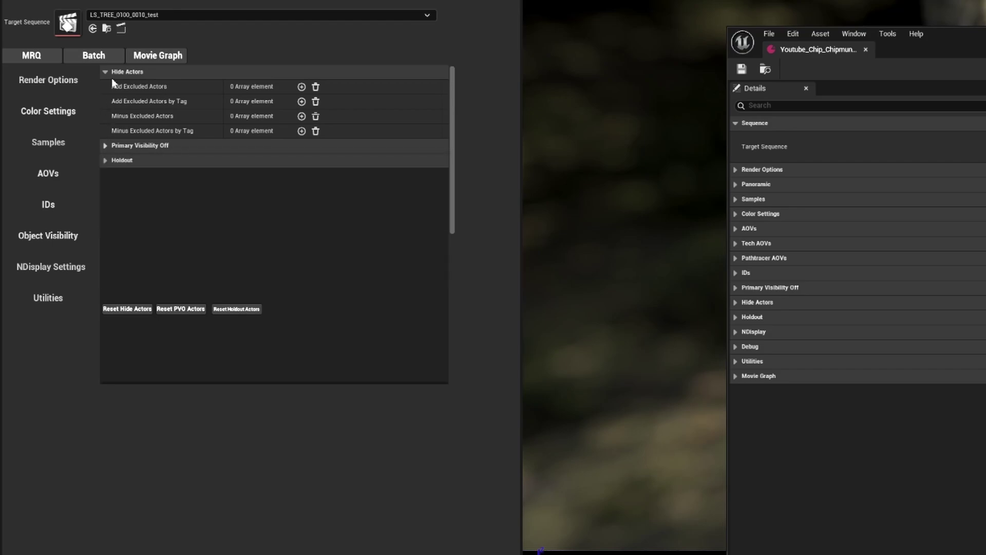
left_click(108, 70)
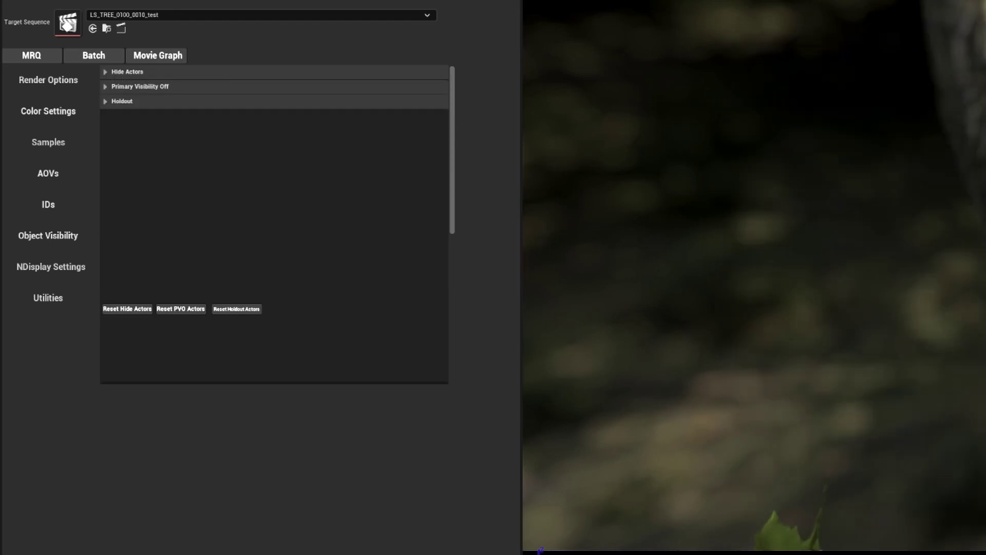
Try out an Add Trace Actors entry under Primary Visibility Off in the preset, and clear the array.
left_click_drag(985, 34, 562, 108)
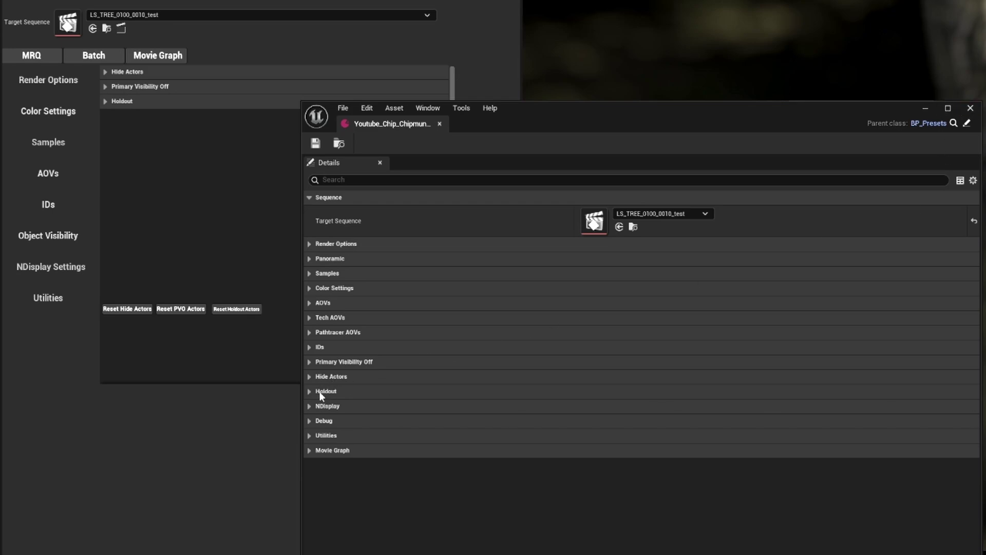
left_click(308, 362)
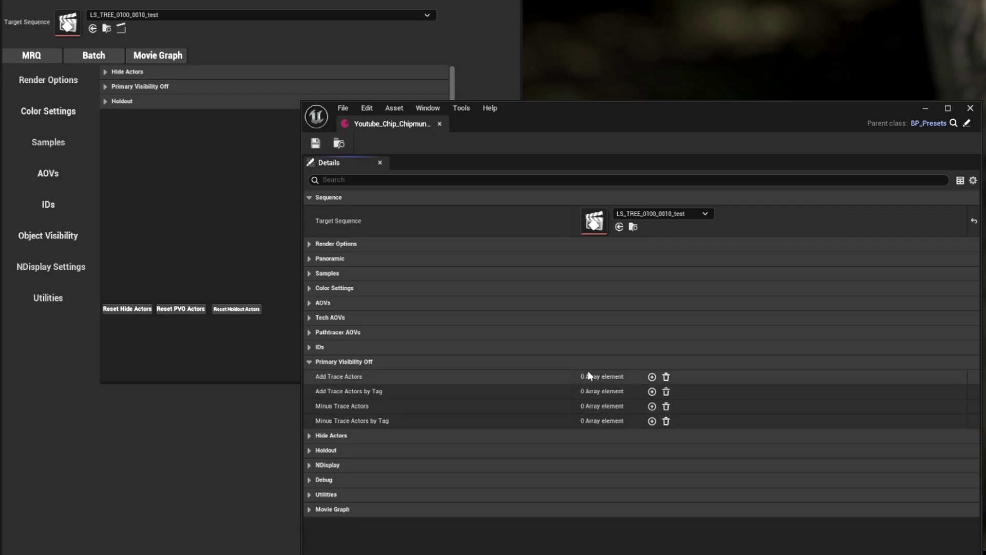
left_click(653, 377)
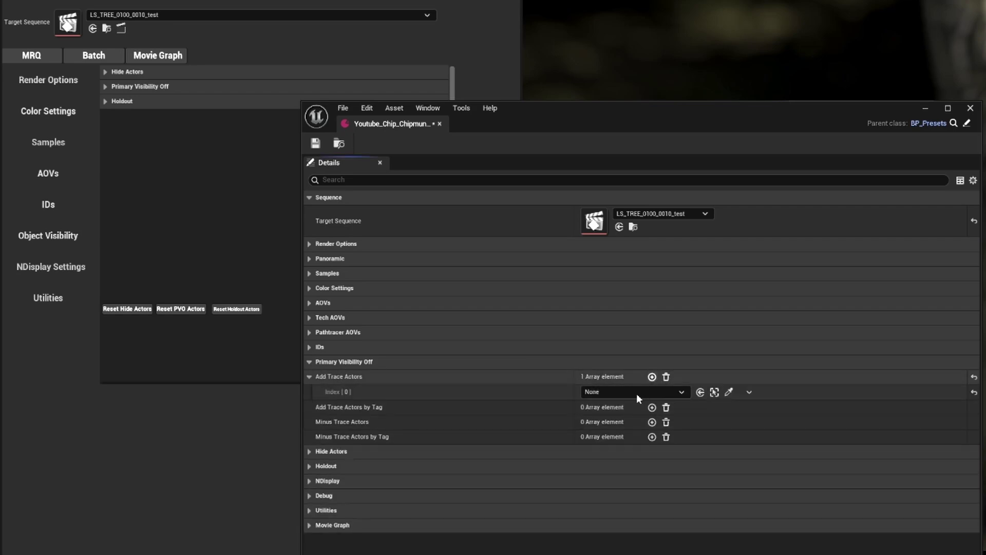
left_click(637, 392)
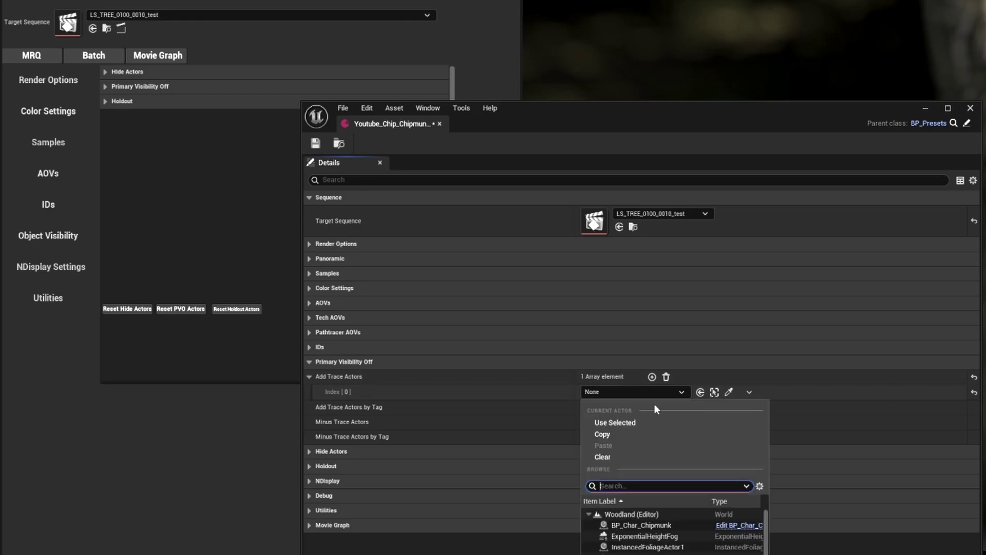
left_click(548, 409)
left_click(666, 376)
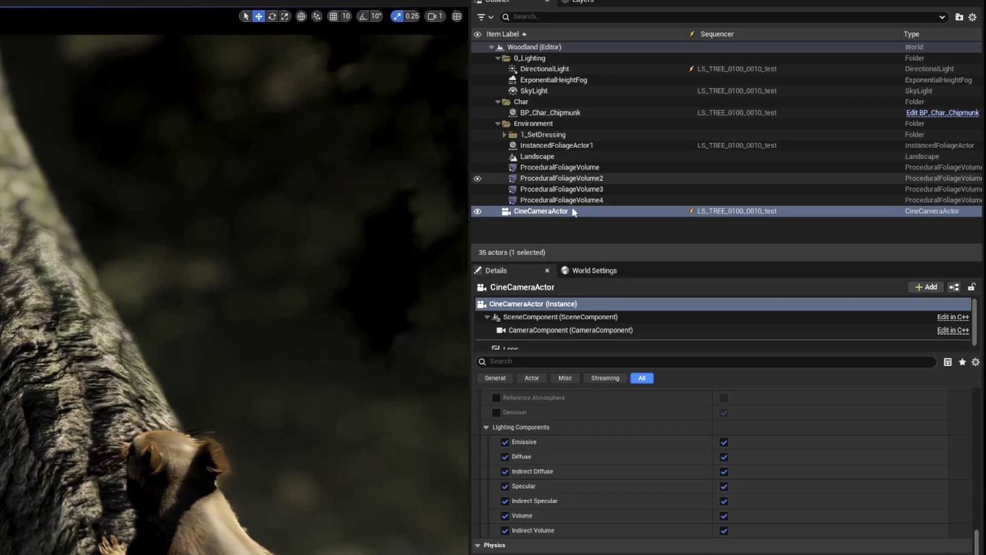
Select all actors in the Environment folder, including the static meshes inside the 1_SetDressing folder.
left_click(560, 199)
left_click(555, 145, "shift")
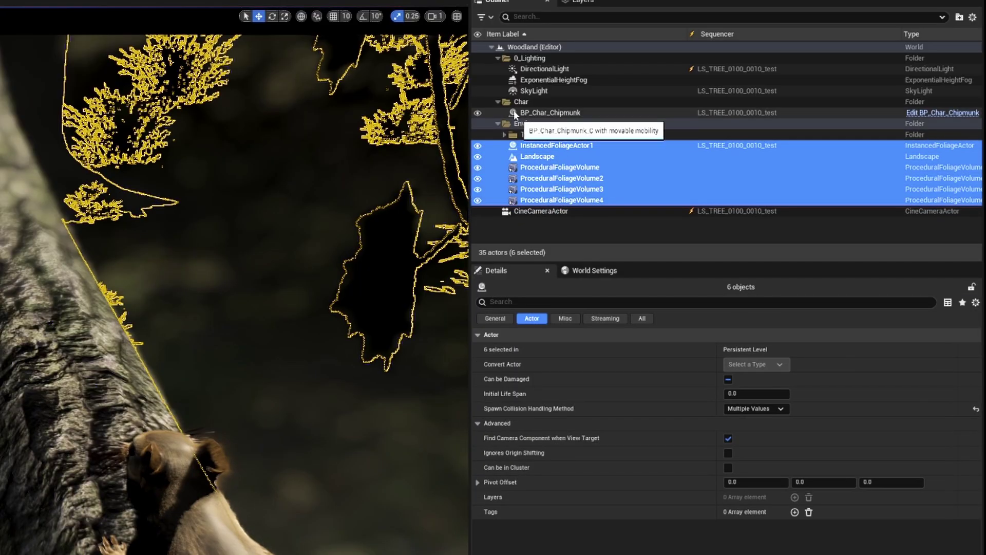
left_click(505, 135)
left_click(557, 146, "shift")
scroll(575, 206, "down", 5)
scroll(577, 207, "up", 5)
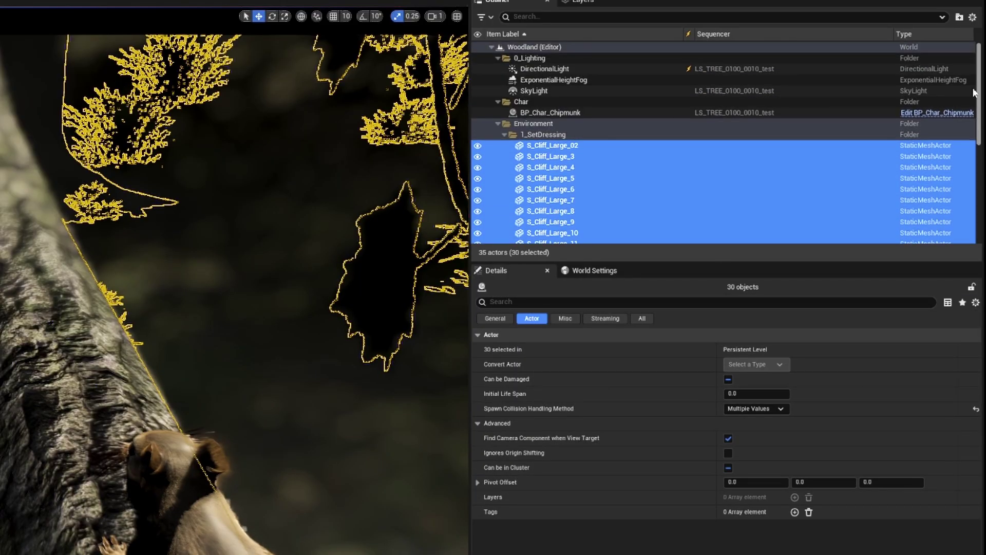
Add an actor tag to the selected environment actors, entering Environment and replacing it with Layout.
left_click(794, 513)
type("Environment")
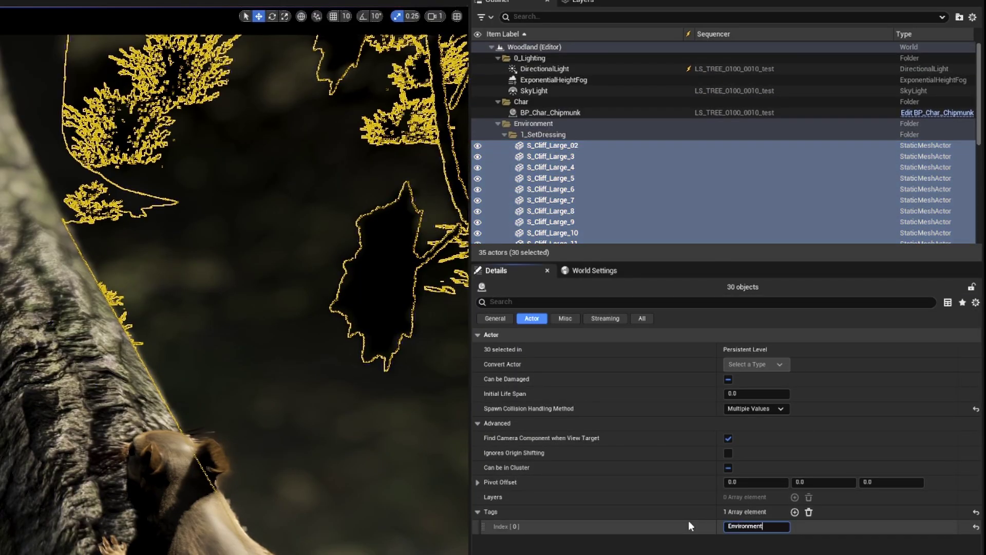
key("Return")
type("Set")
key("Return")
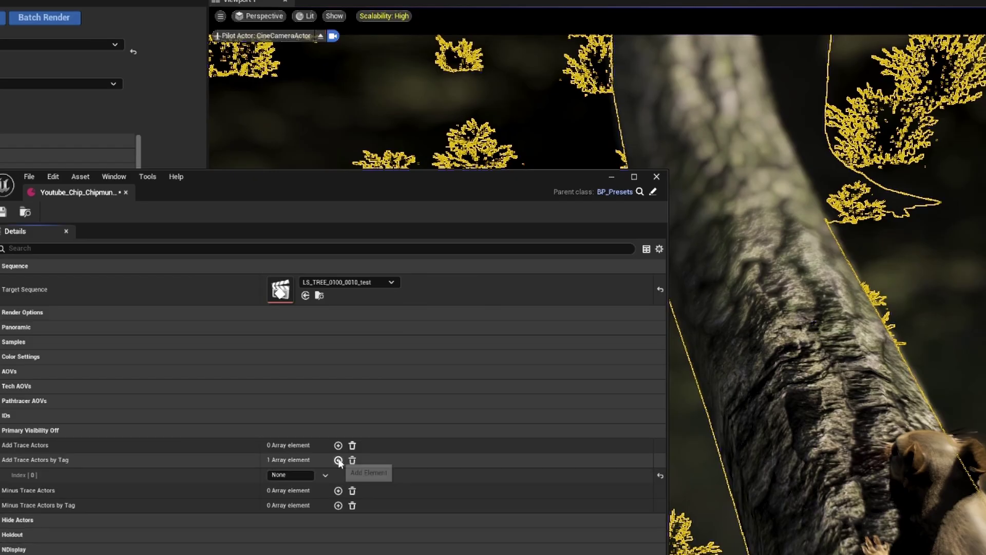
Set the preset's Add Trace Actors by Tag entry under Primary Visibility Off to Layout.
left_click(269, 475)
type("Layout")
key("Return")
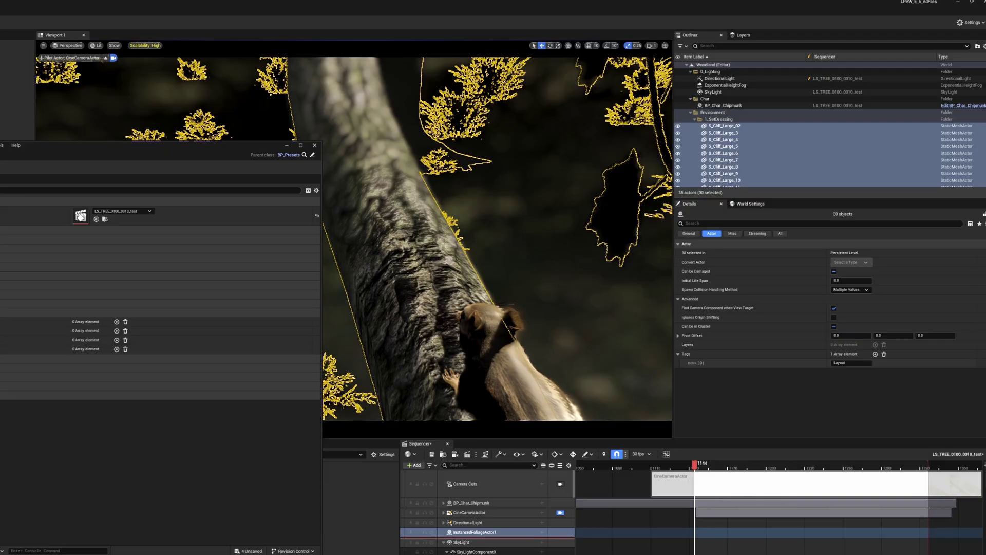
Try to assign the ExponentialHeightFog to a new Add Excluded Actors entry under Hide Actors, and clear that array.
left_click(725, 86)
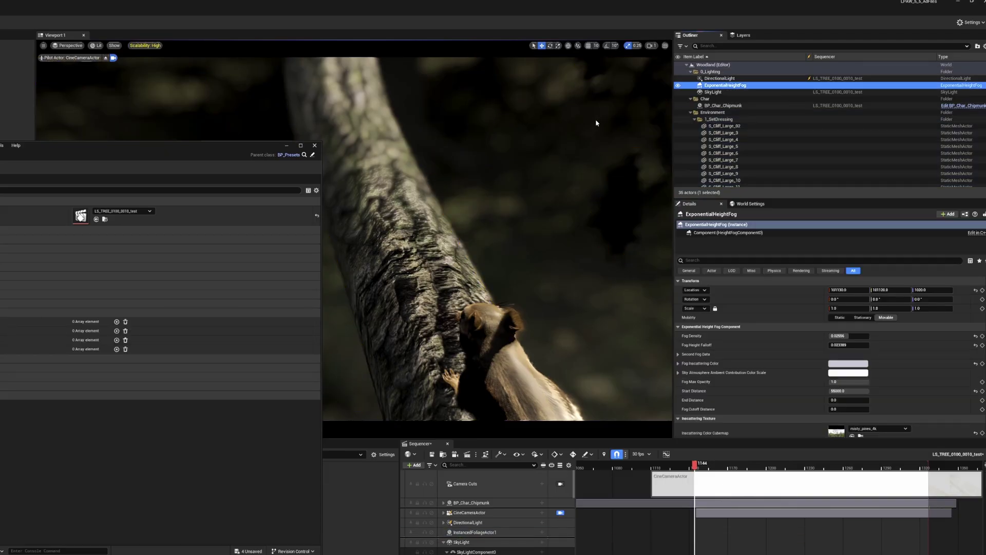
left_click(116, 322)
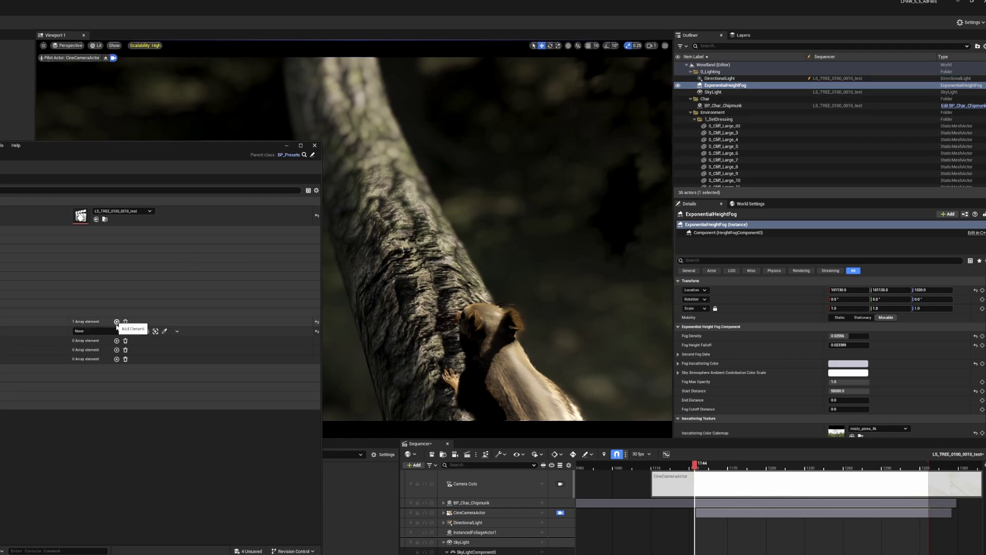
left_click(134, 332)
left_click(117, 421)
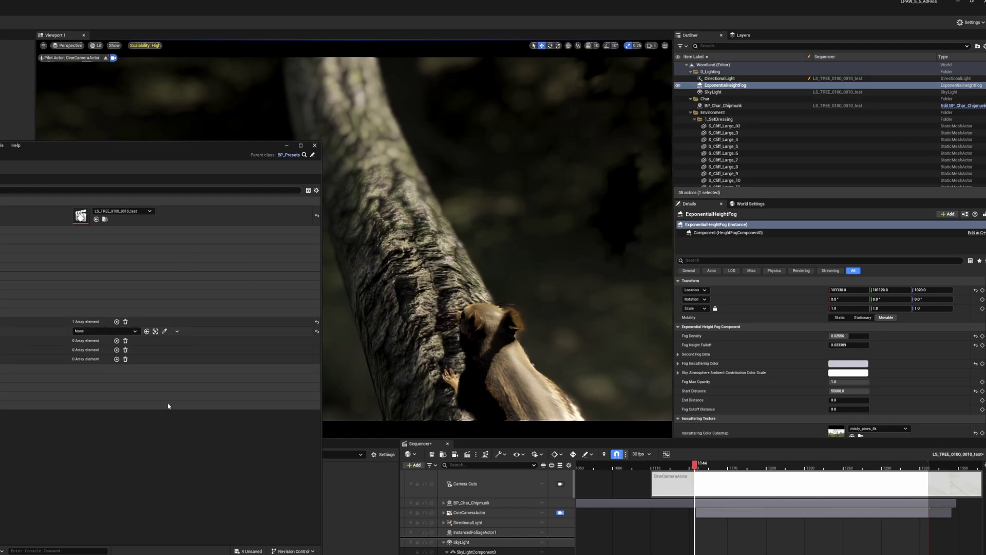
left_click(136, 331)
left_click(115, 421)
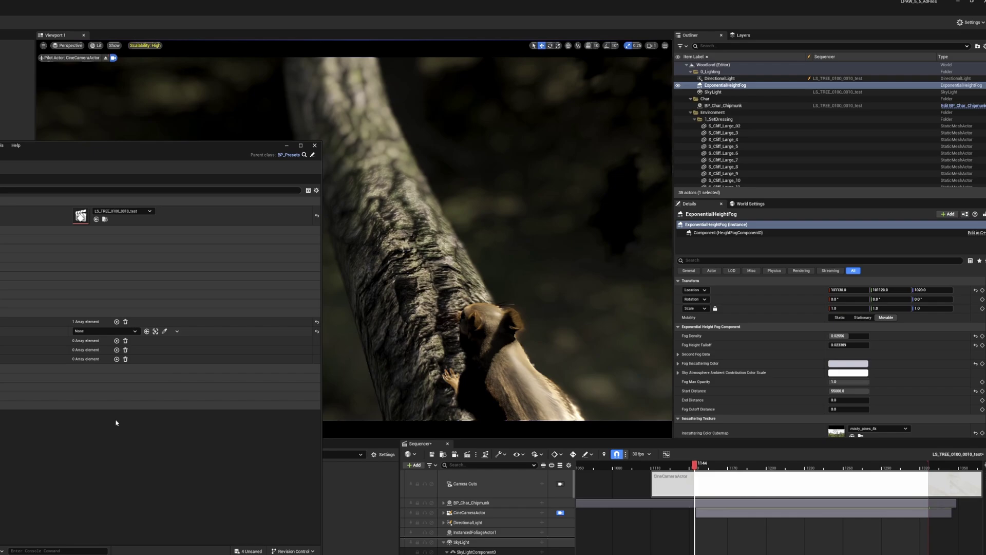
left_click(126, 321)
Add an Add Excluded Actors by Tag entry under Hide Actors and give the ExponentialHeightFog actor the tag Fog.
left_click(116, 331)
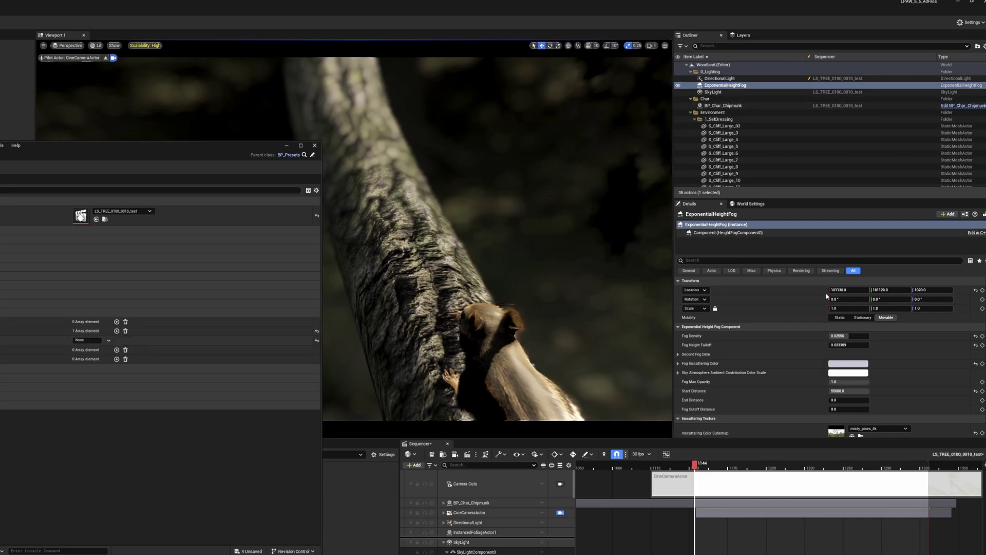
left_click(712, 270)
left_click(875, 401)
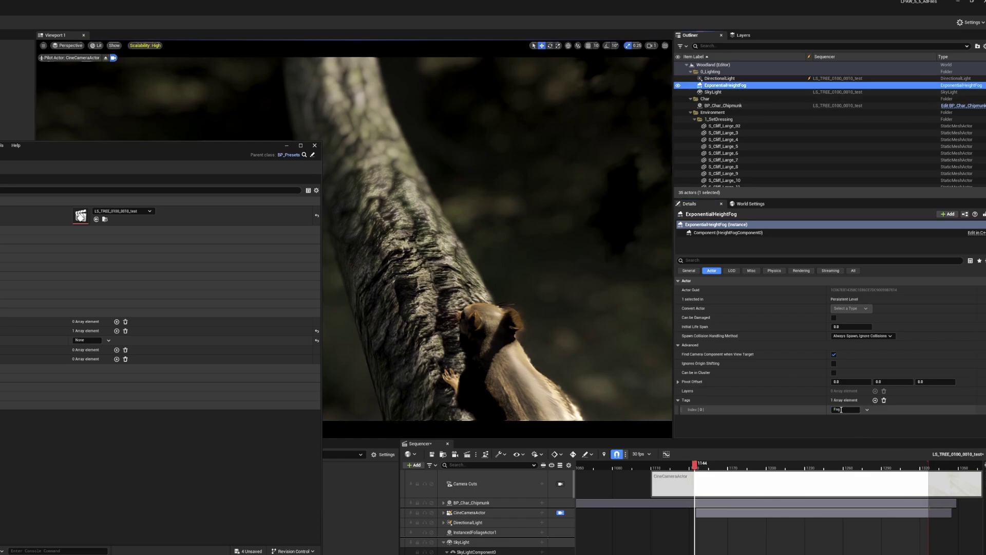
left_click_drag(90, 340, 45, 341)
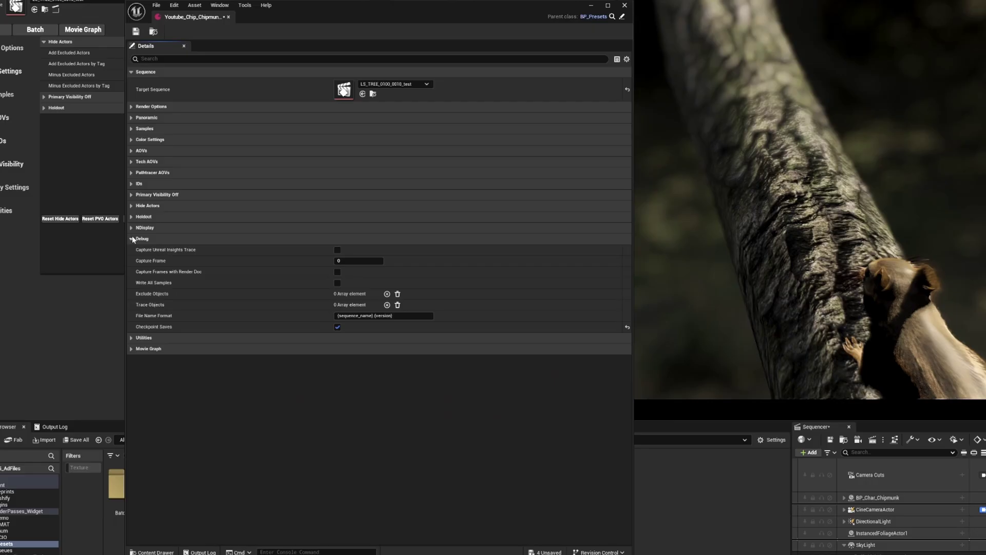
Review the preset's Debug and Utilities settings, keeping Frame Handle on Frame Number.
left_click(133, 239)
left_click(133, 250)
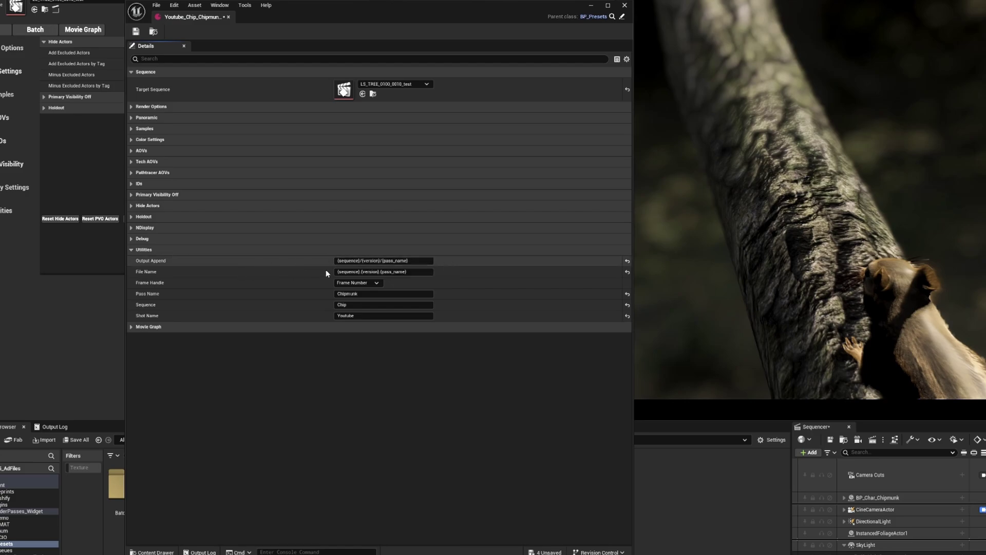
left_click(370, 281)
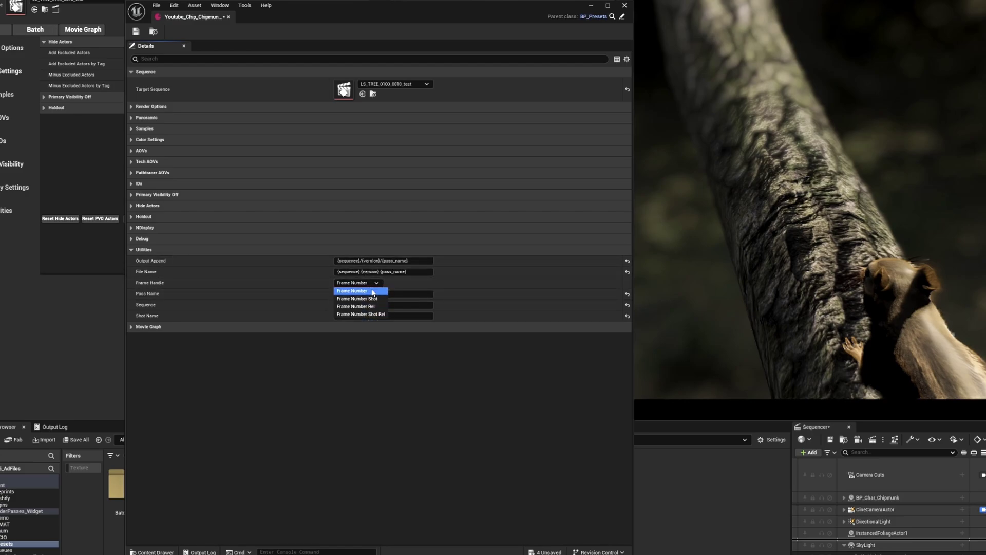
left_click(373, 291)
Enable Movie Graph Override, check the Movie Graph's shot and root graph options without assigning any, and save the preset.
left_click(138, 250)
left_click(138, 261)
left_click(149, 283)
left_click(337, 272)
left_click(396, 340)
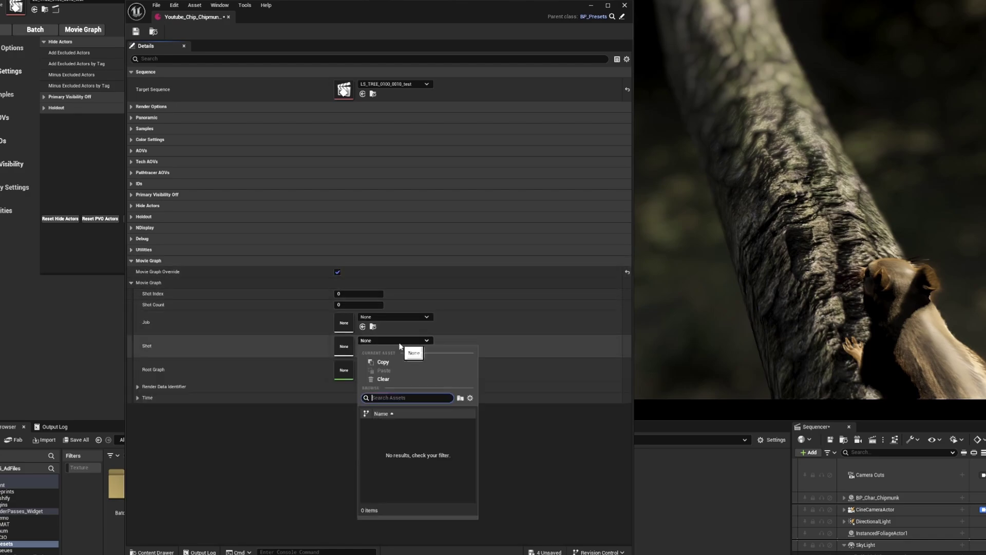
left_click(395, 364)
left_click(521, 349)
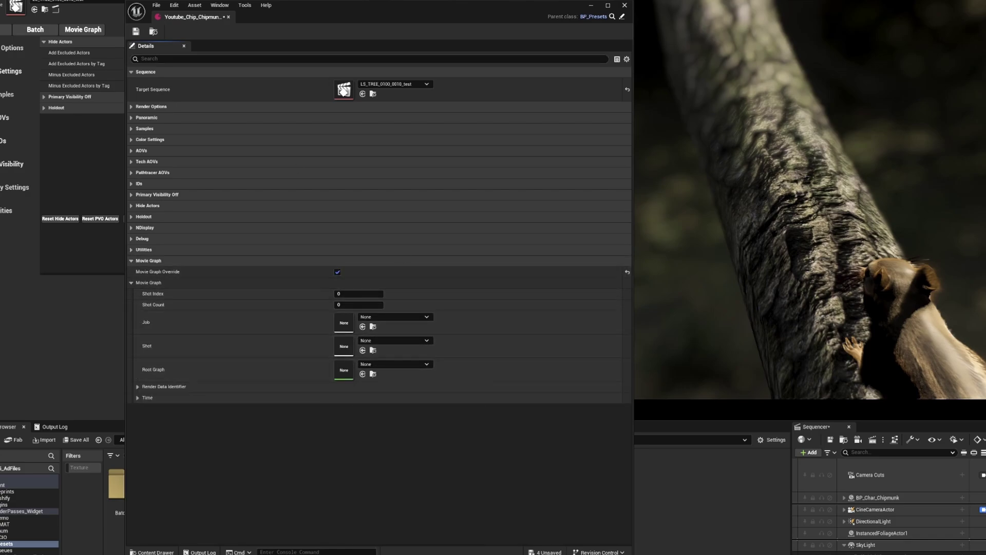
left_click(131, 260)
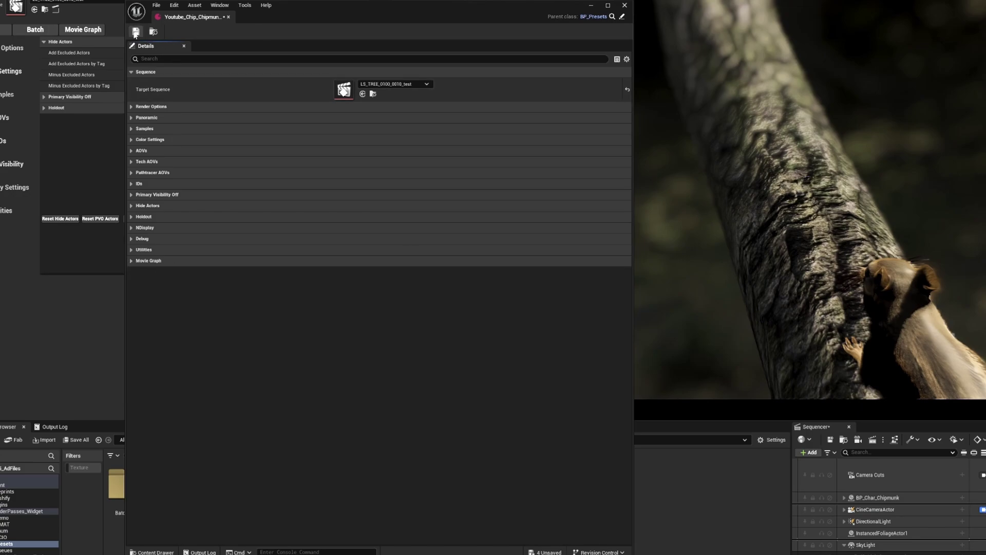
left_click(136, 33)
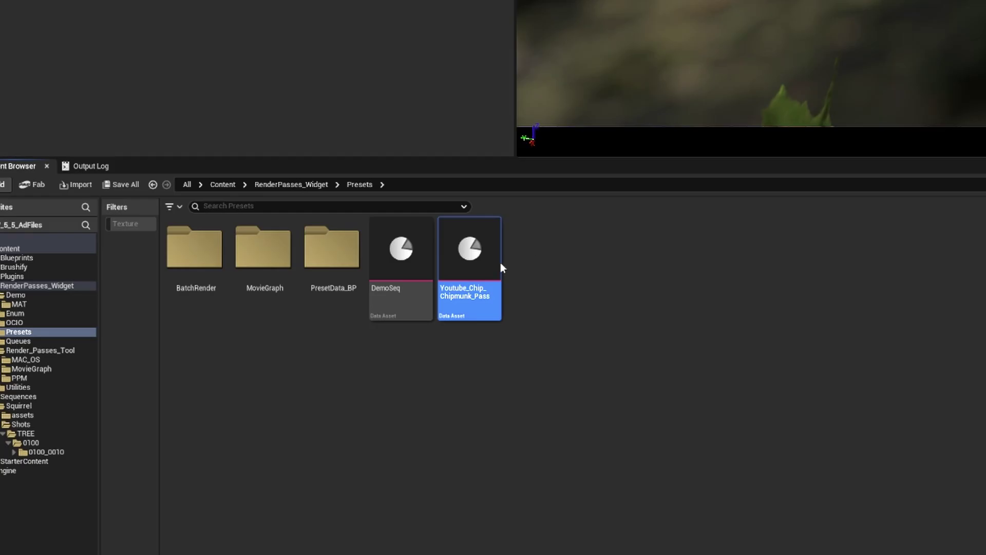
Duplicate the Youtube_Chip_Chipmunk_Pass preset and name the copy Youtube_Chip_Forest_Pass.
right_click(464, 283)
left_click(540, 382)
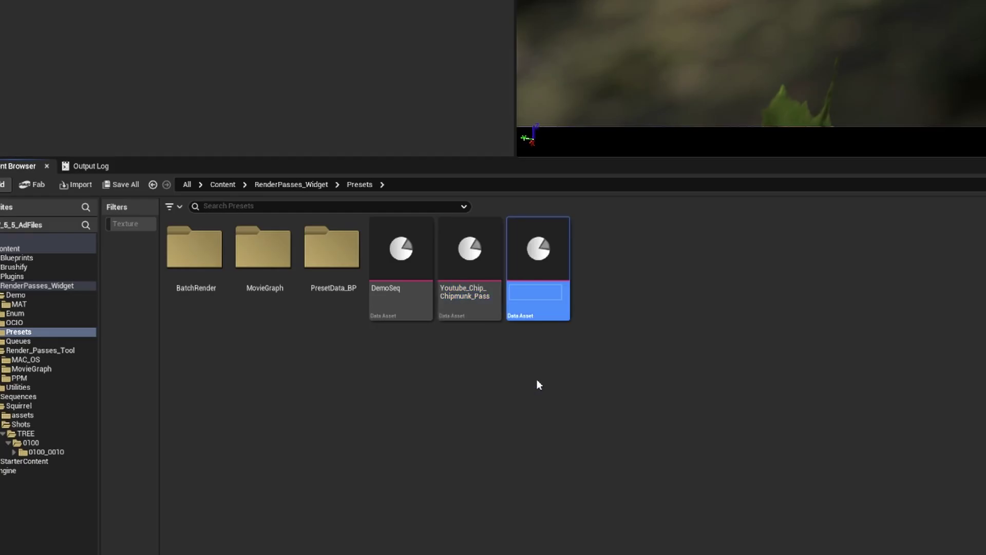
key("Right")
key("BackSpace")
key("Left")
key("Left")
key("Left")
key("Left")
key("Left")
key("BackSpace")
key("BackSpace")
key("BackSpace")
key("BackSpace")
key("BackSpace")
key("BackSpace")
key("BackSpace")
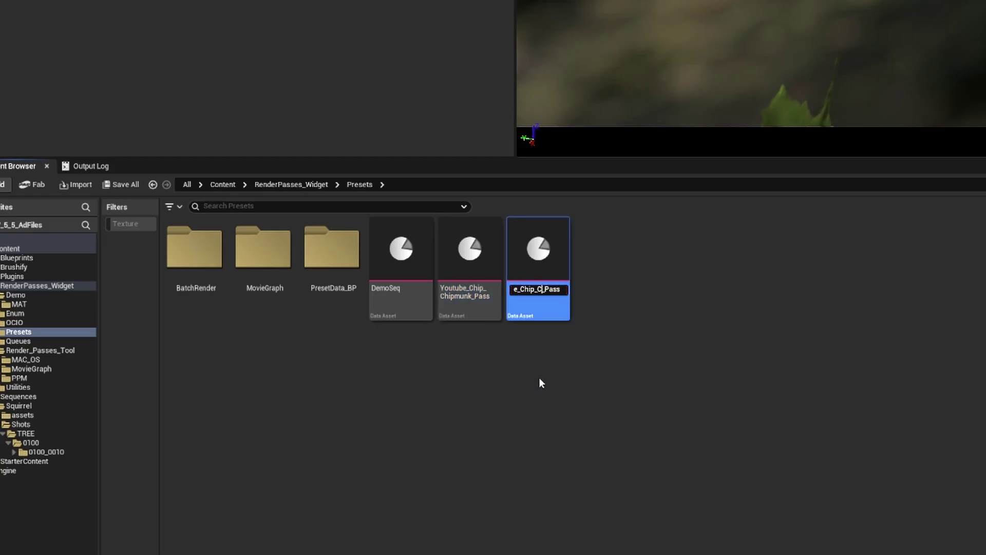
key("BackSpace")
type("Forest")
key("Return")
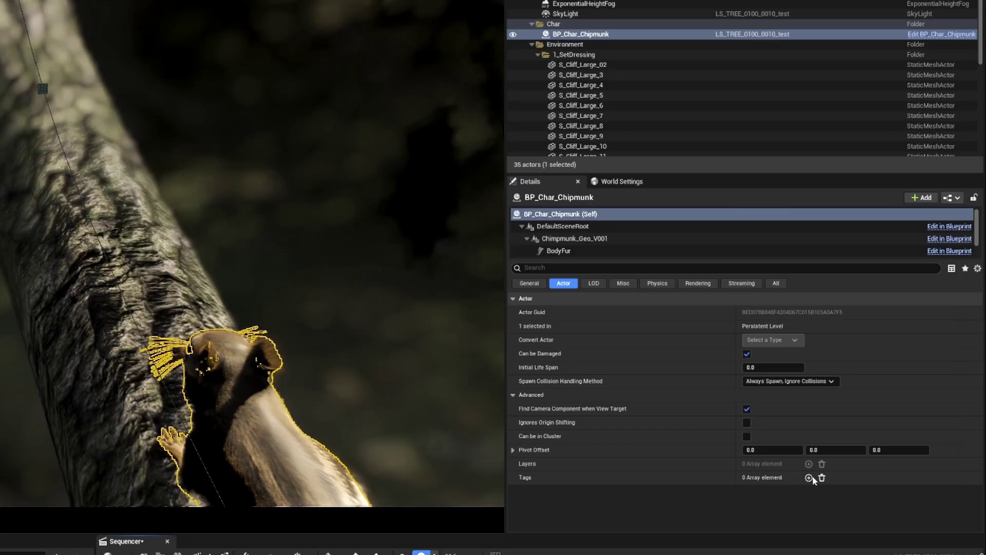
Add an actor tag to BP_Char_Chipmunk and the component tag Chip to its geometry, body fur, tail fur and whiskers, and save the compiled Blueprint.
left_click(810, 479)
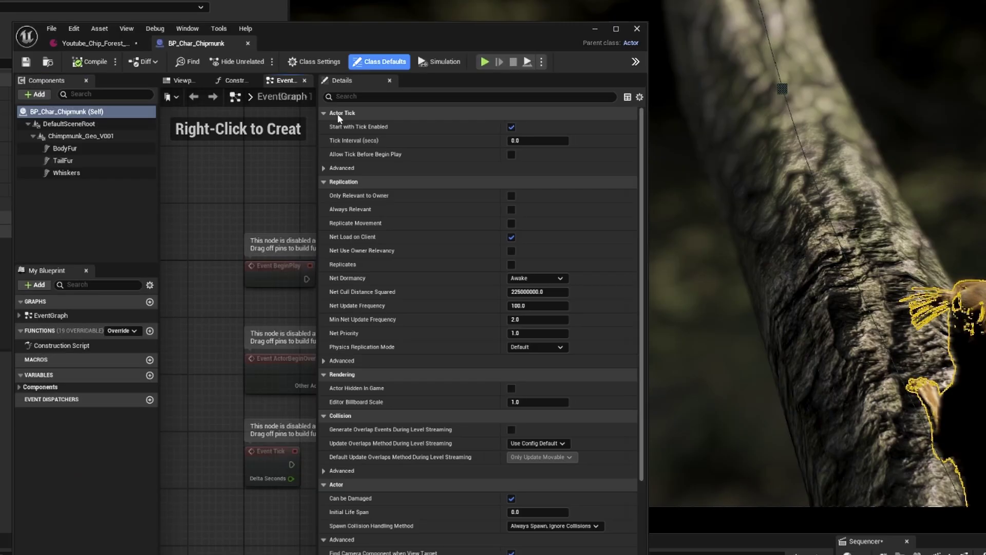
left_click(66, 148)
left_click(66, 173, "shift")
scroll(507, 308, "down", 10)
scroll(529, 257, "up", 10)
left_click(81, 136, "ctrl")
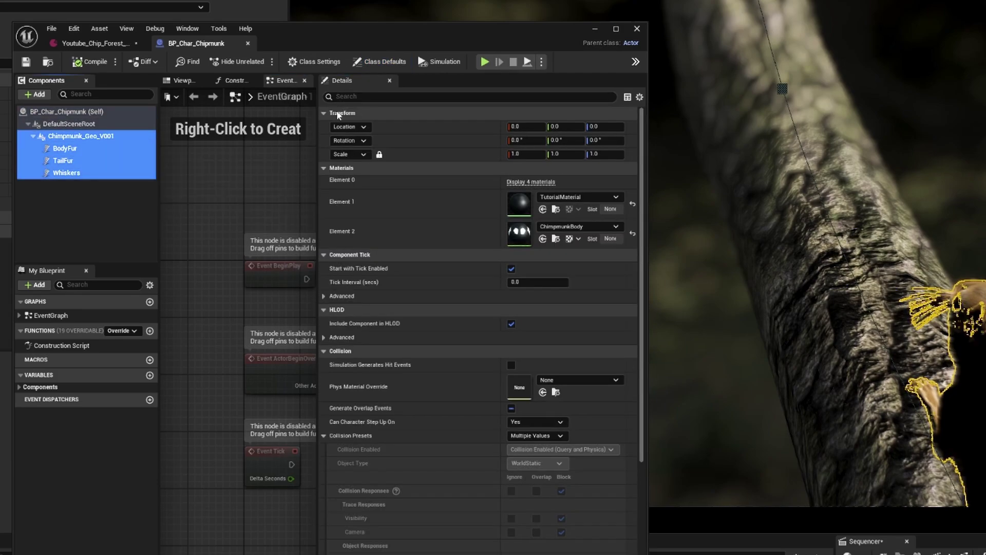
left_click(370, 96)
type("tag")
left_click(542, 140)
type("Chip")
key("Return")
left_click(90, 62)
key("ctrl+s")
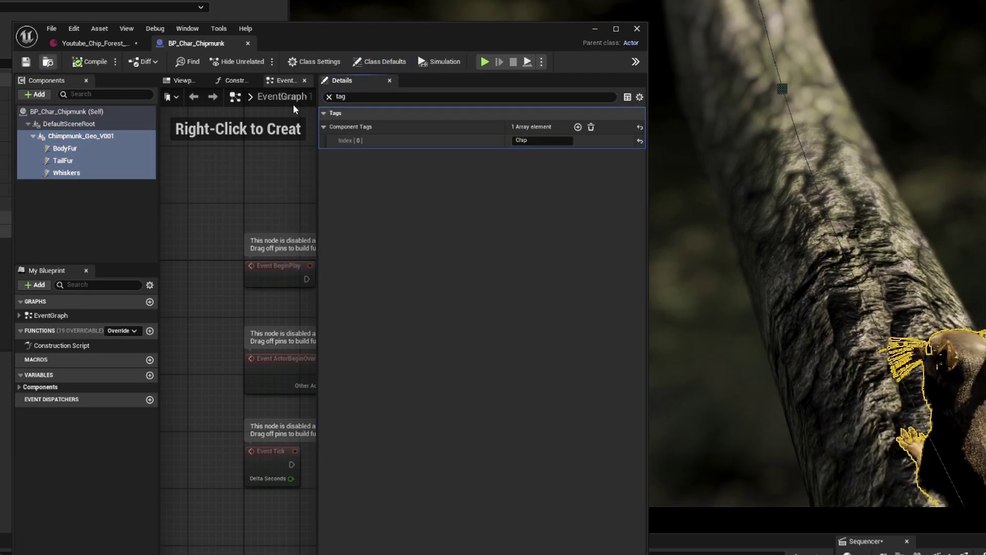
left_click(247, 43)
Set the Forest preset's Pass Name to Forest under Utilities, save the preset and close it.
left_click(20, 266)
left_click(20, 334)
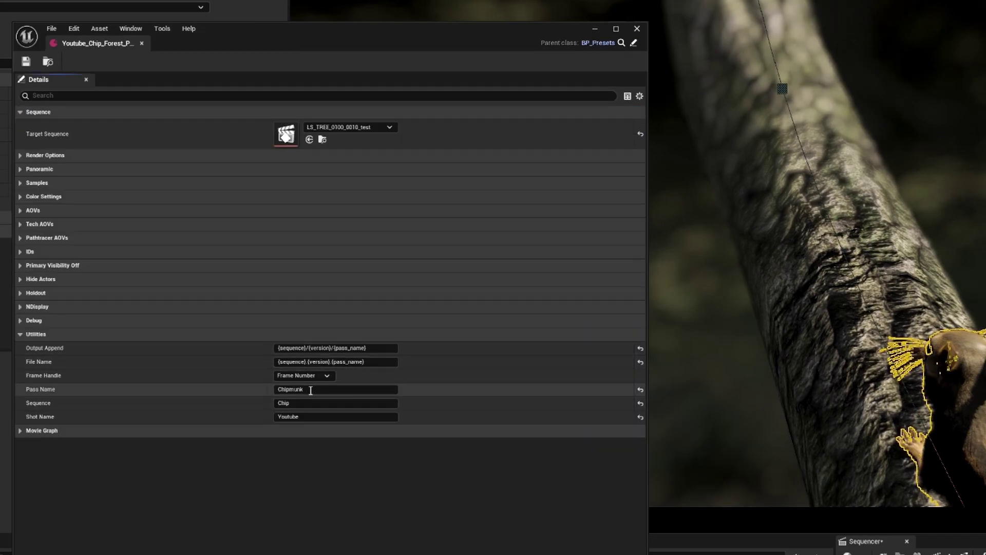
type("Forest")
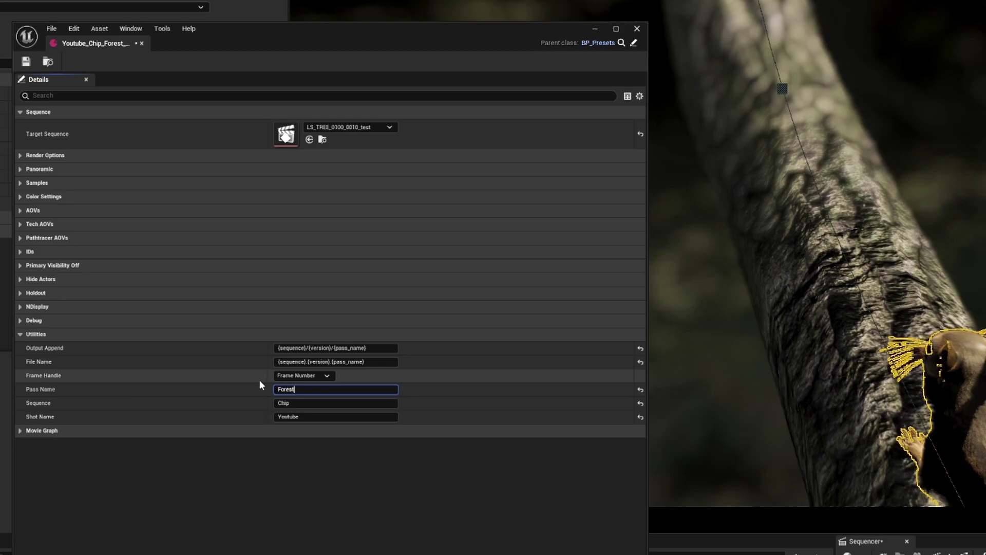
left_click(26, 61)
left_click(637, 29)
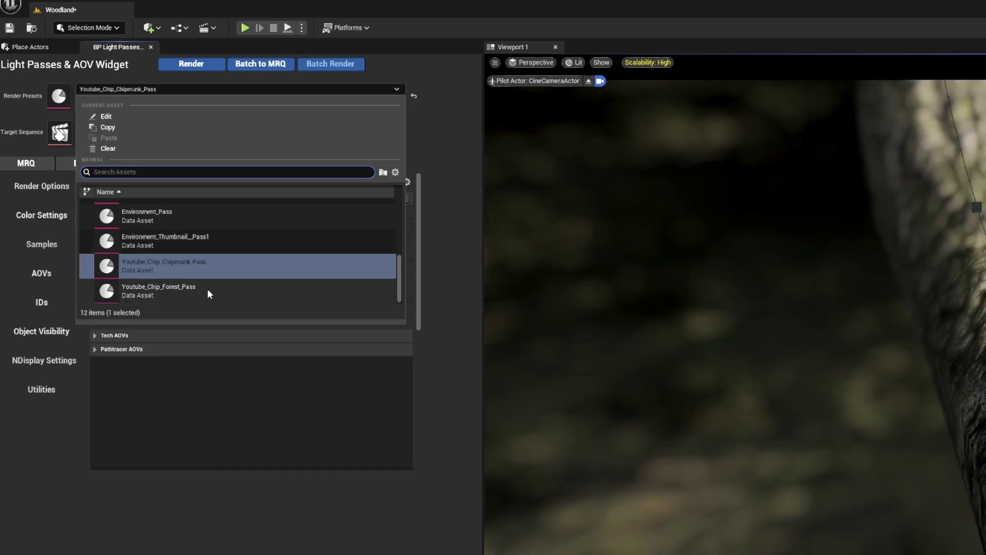
Load Youtube_Chip_Forest_Pass as the widget's render preset and send its passes to the Movie Render Queue.
left_click(208, 289)
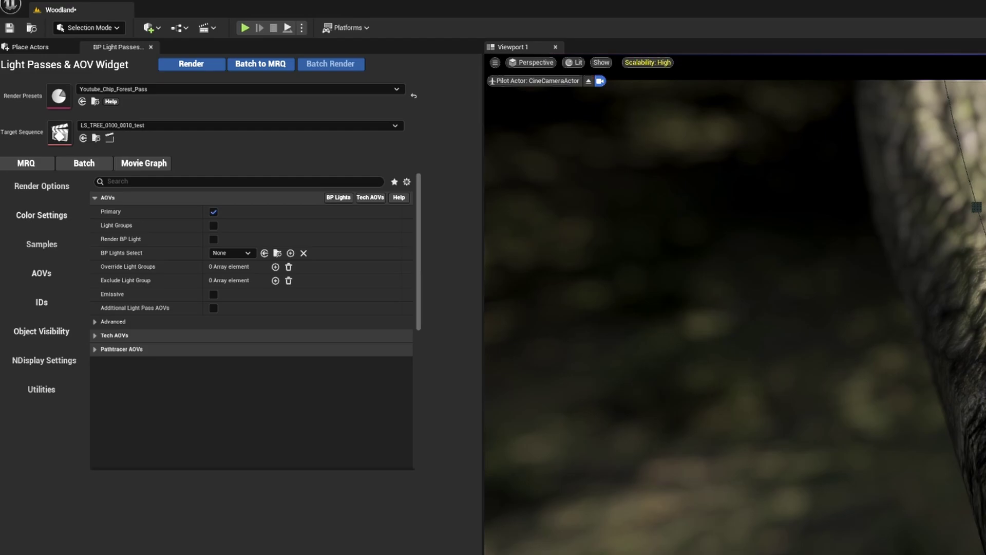
left_click_drag(746, 554, 746, 549)
left_click(258, 64)
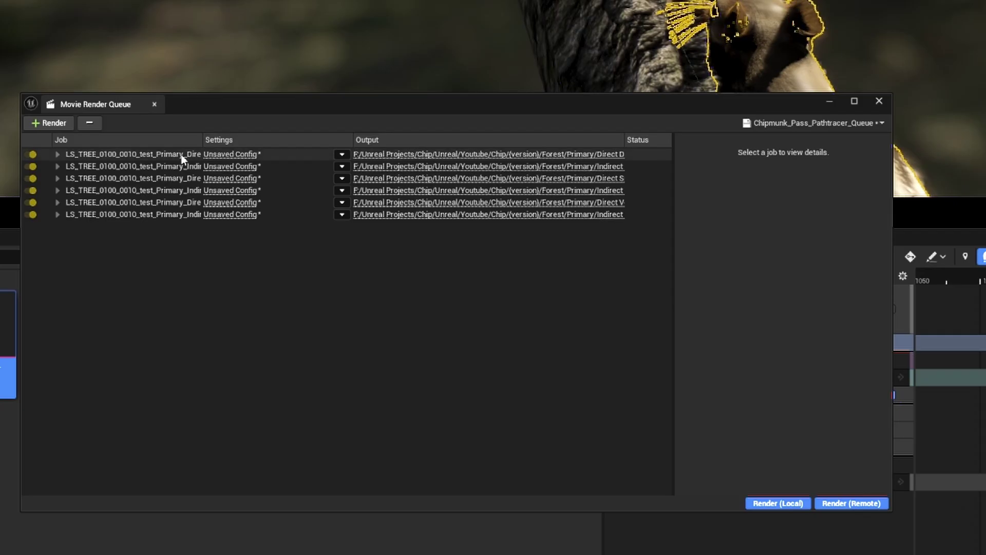
Open the third queued job's sequence, move the queue window aside and examine the chipmunk's component visibility tracks.
left_click(191, 154)
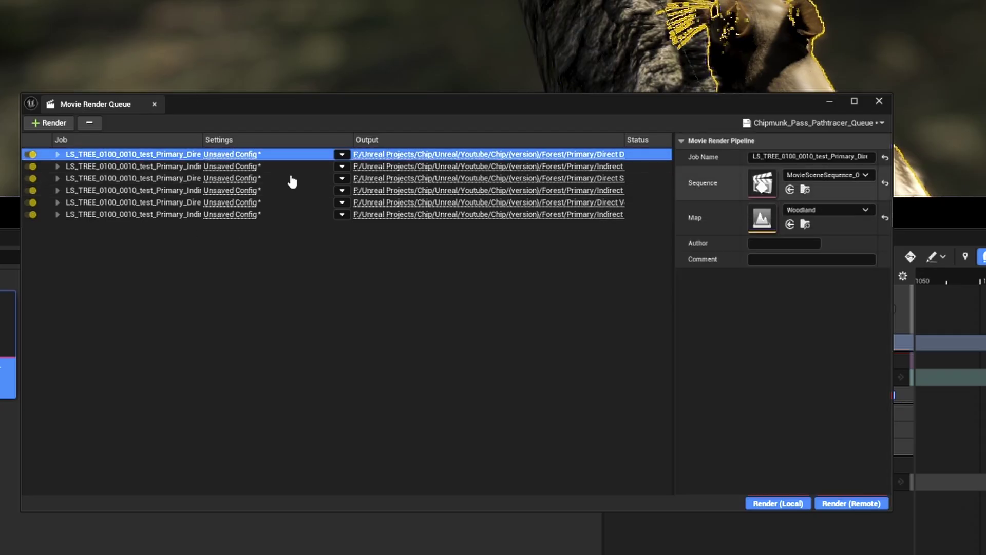
left_click(171, 178)
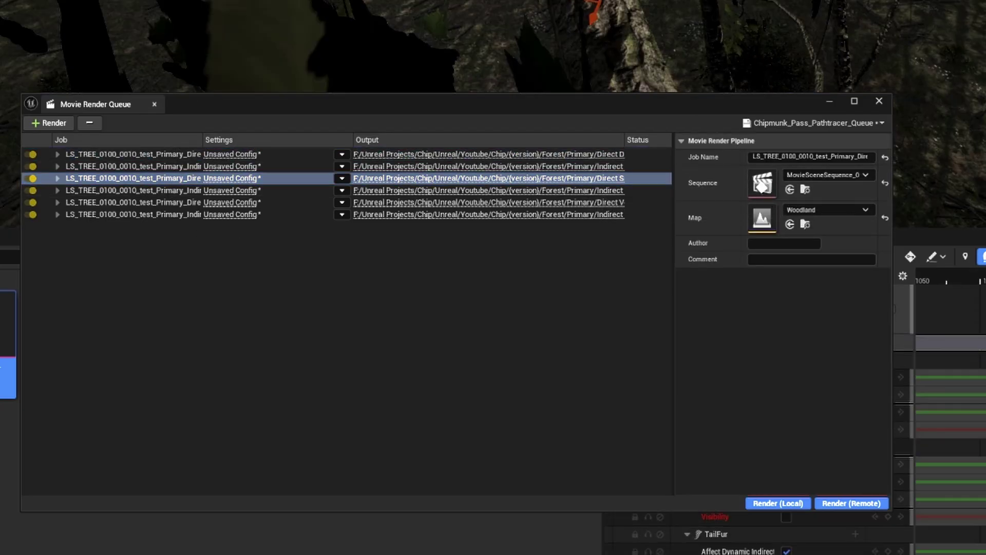
left_click_drag(698, 120, 105, 307)
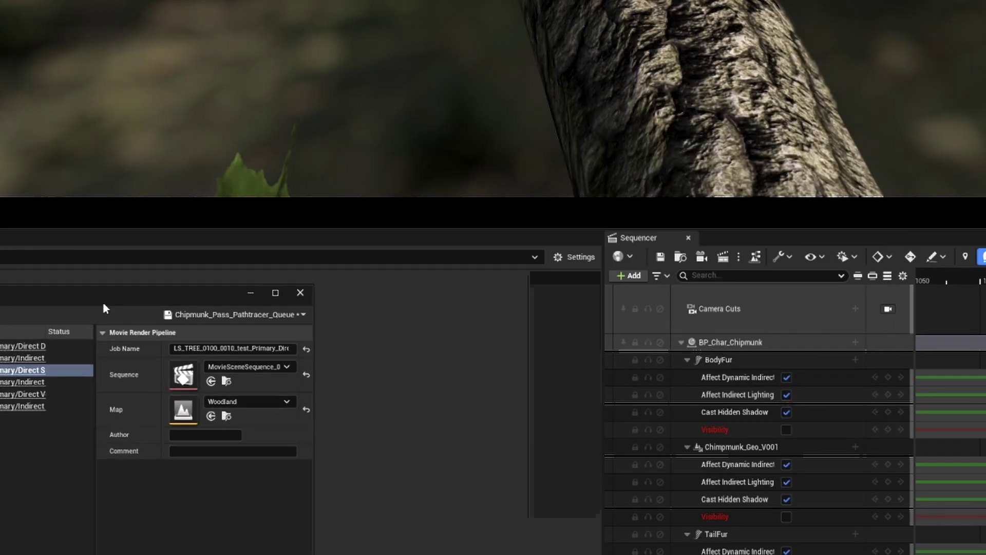
left_click(687, 360)
left_click(687, 377)
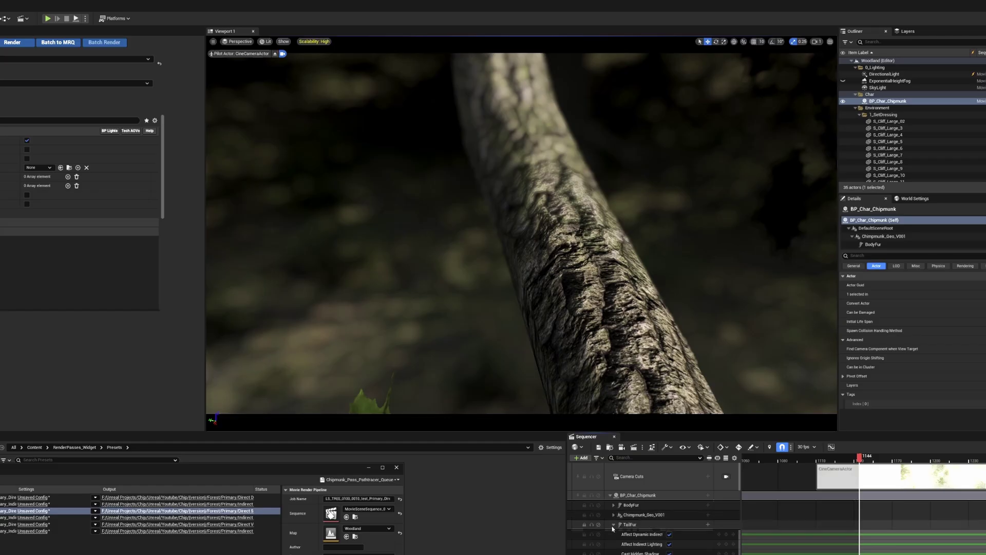
left_click(687, 395)
left_click(688, 412)
Preview the Forest pass by playing and scrubbing the sequence in Lit and Path Tracing view modes, ending in Lit.
key("space")
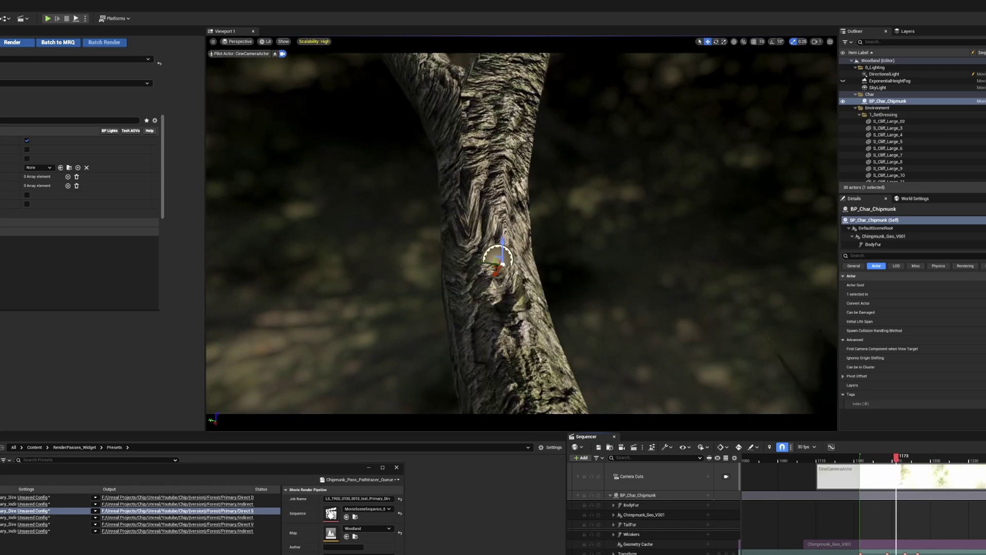
left_click_drag(892, 457, 858, 457)
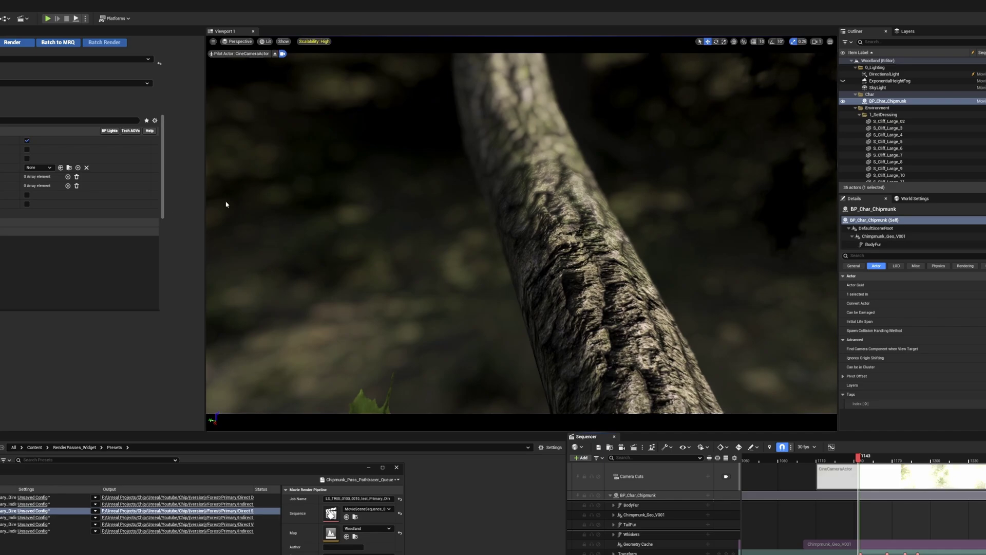
left_click(904, 456)
left_click(266, 41)
left_click(291, 157)
mouse_move(916, 462)
left_mouse_down()
mouse_move(949, 463)
mouse_move(875, 472)
left_mouse_up()
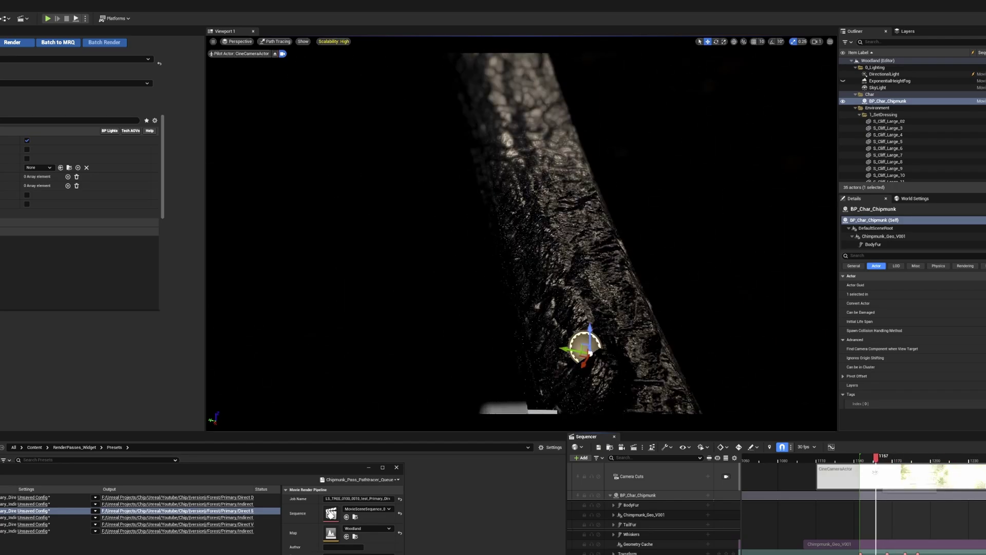
left_click(271, 41)
left_click(279, 76)
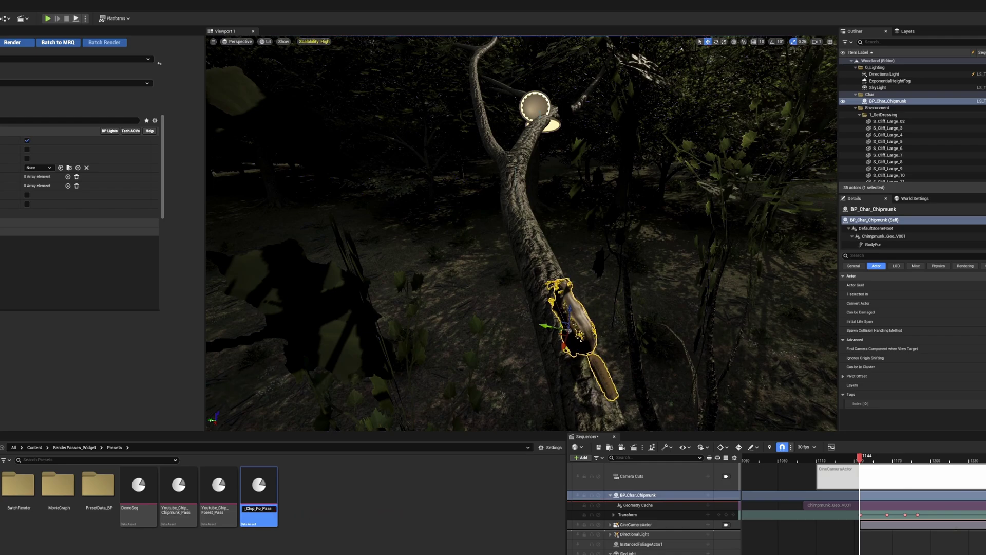
Name the duplicated preset Youtube_Chip_Fog_Pass, open it and clear its Add Trace Actors by Tag array under Primary Visibility Off.
key("Return")
double_click(219, 485)
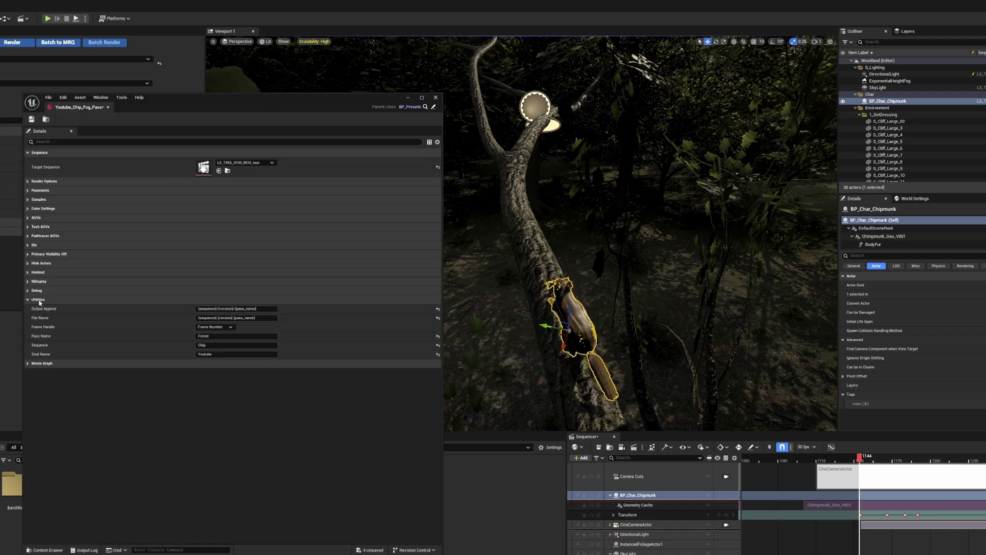
left_click(27, 273)
left_click(27, 263)
left_click(27, 254)
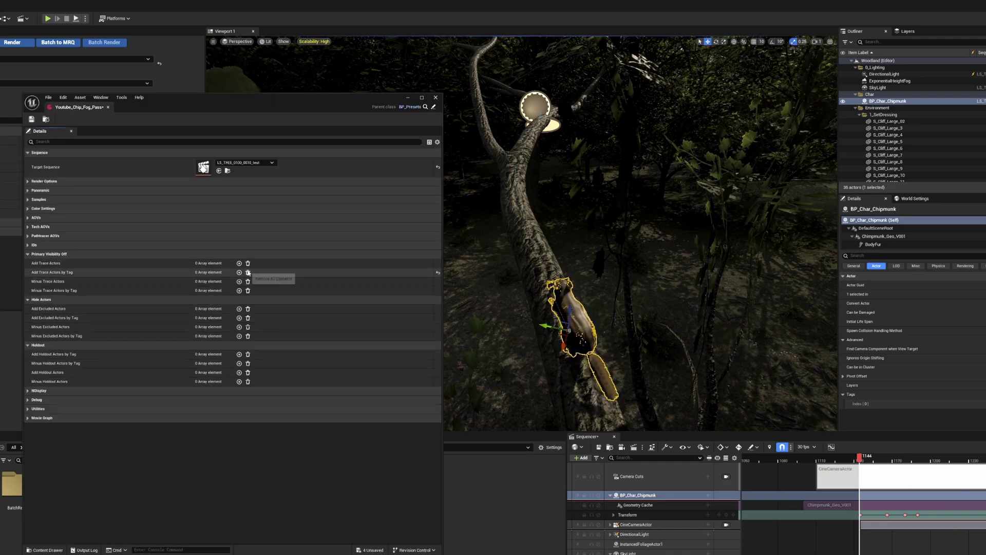
Add the tags Chip and Layout to Add Holdout Actors by Tag in the Fog preset.
left_click(28, 254)
left_click(27, 263)
left_click(239, 282)
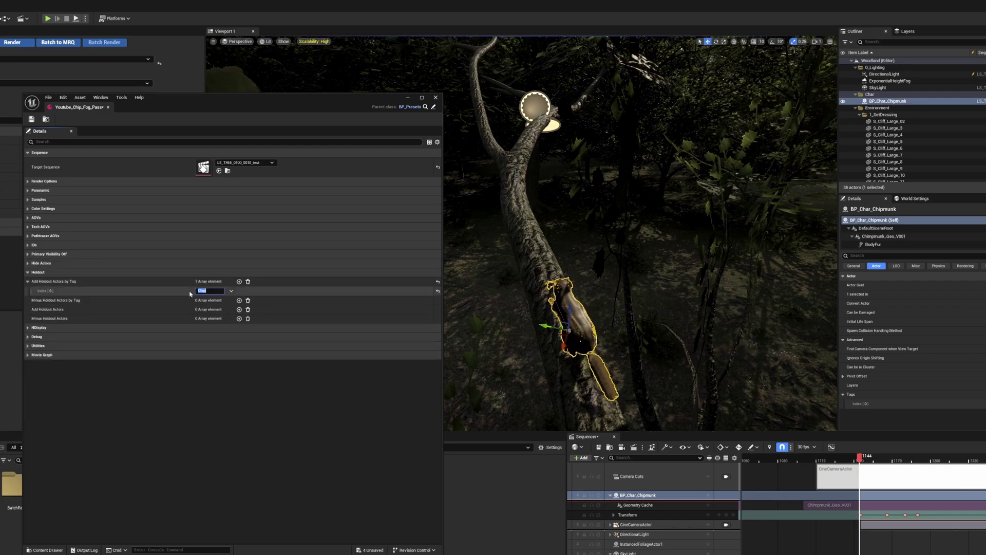
left_click(239, 281)
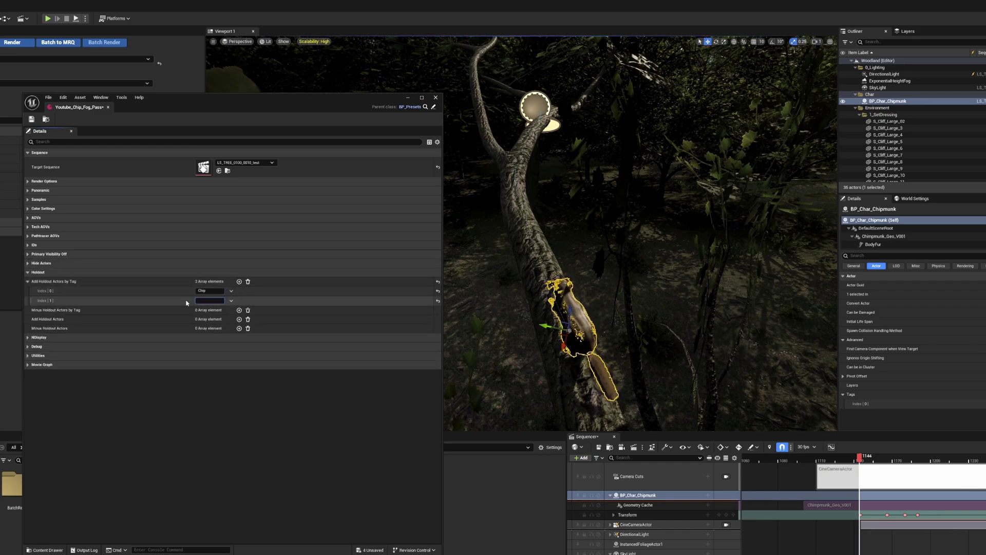
Disable the Light Groups, ID Primary Override, World Normal and World Position options in the Fog preset and save it.
left_click(30, 219)
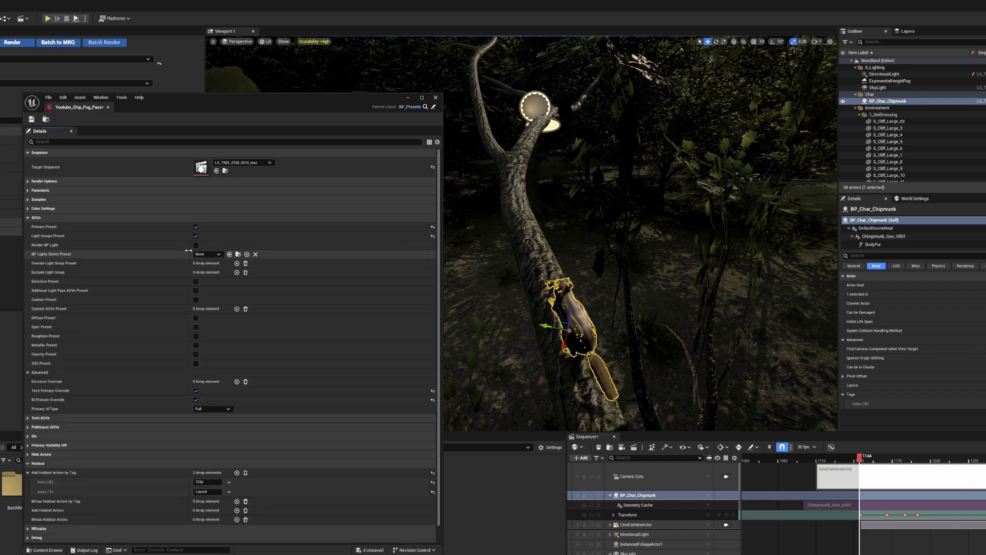
left_click(196, 236)
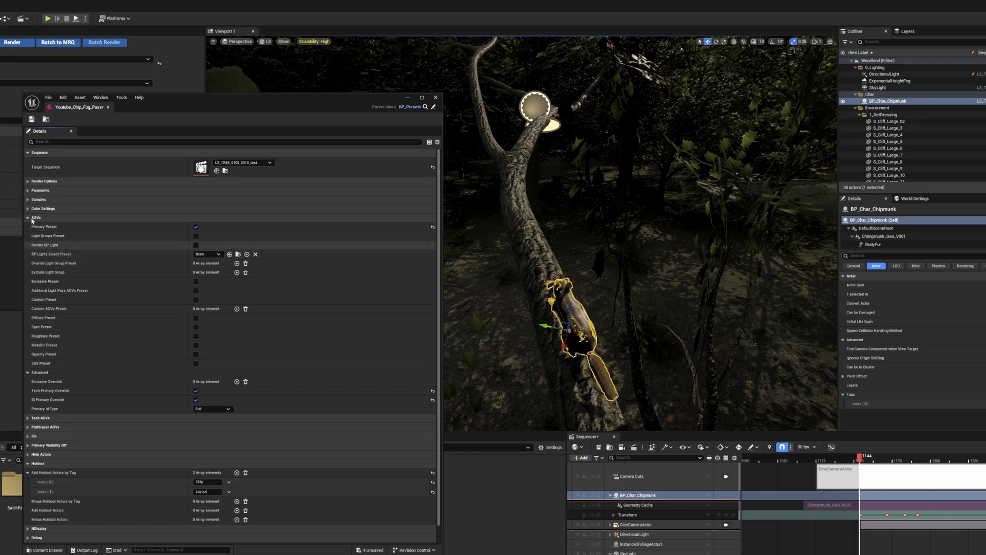
left_click(195, 400)
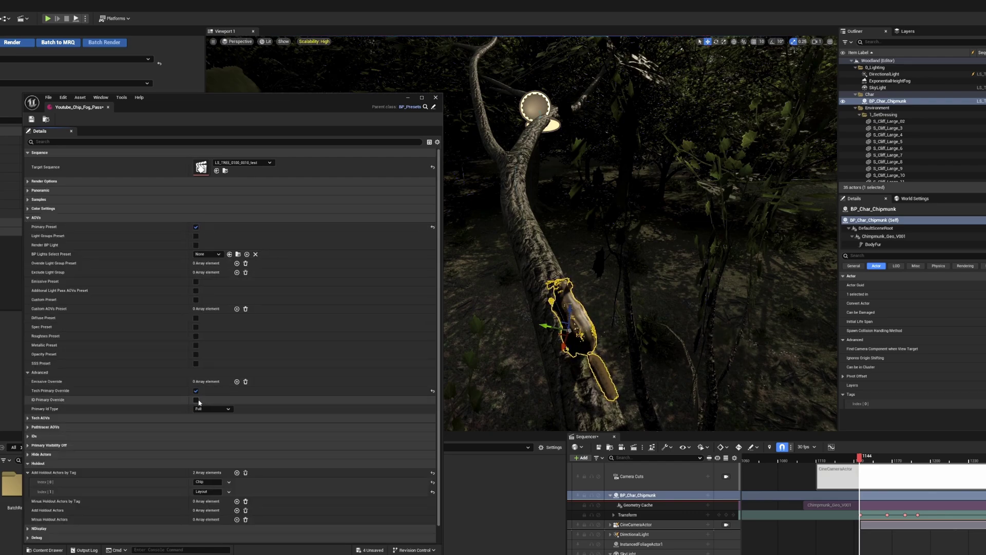
left_click(28, 373)
left_click(28, 427)
left_click(28, 382)
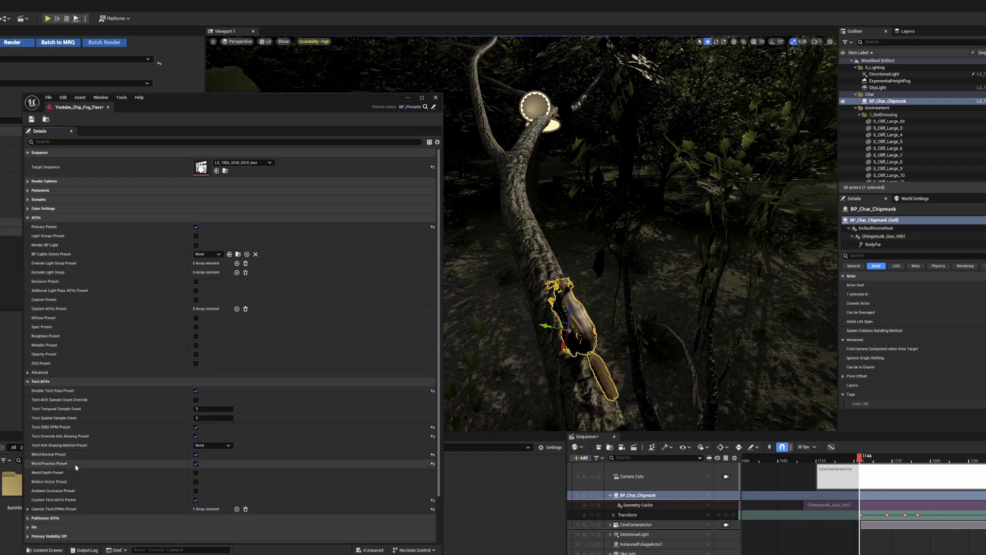
left_click(32, 120)
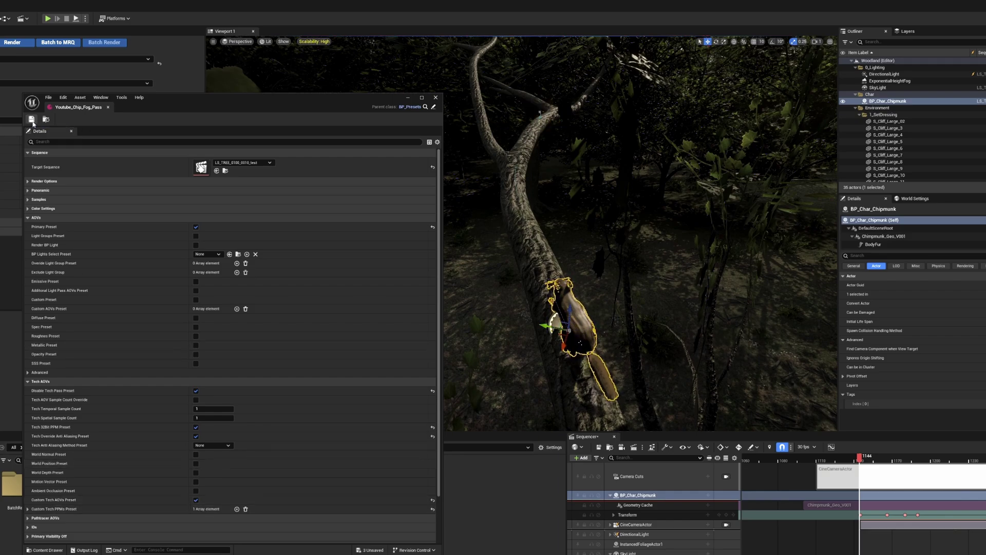
Close the Fog preset, duplicate it as Youtube_ChipCutout_Pass and open the duplicate.
left_click(435, 98)
right_click(221, 516)
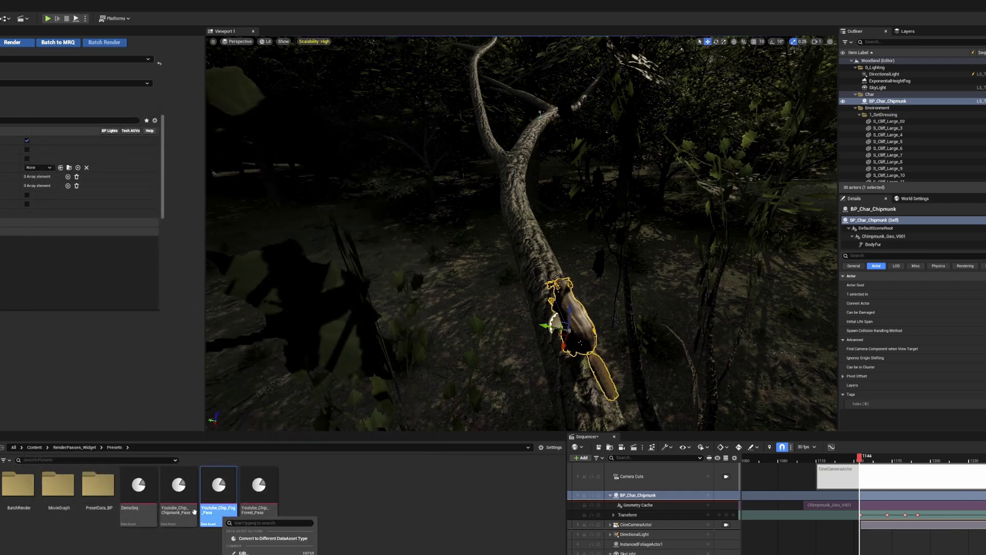
key("ctrl+d")
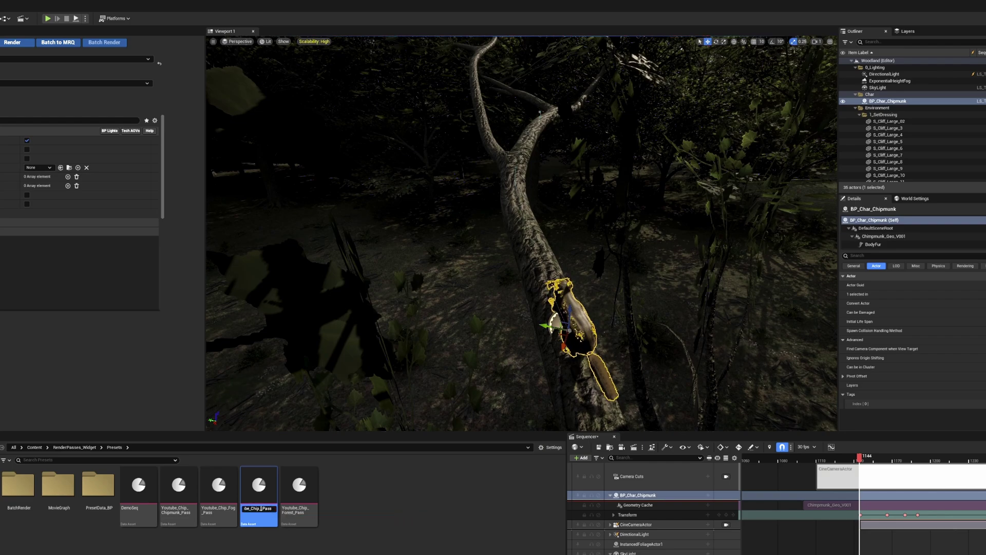
key("Return")
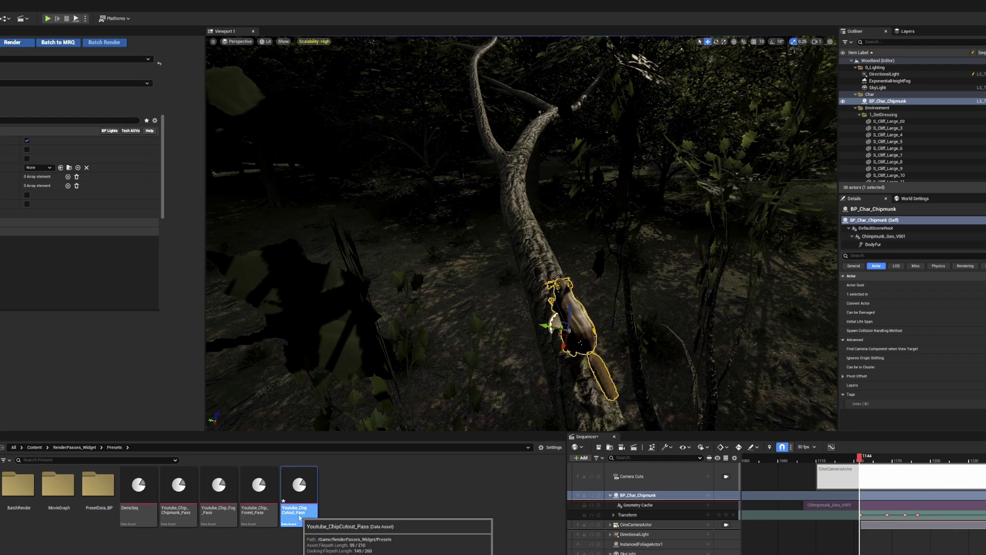
double_click(298, 520)
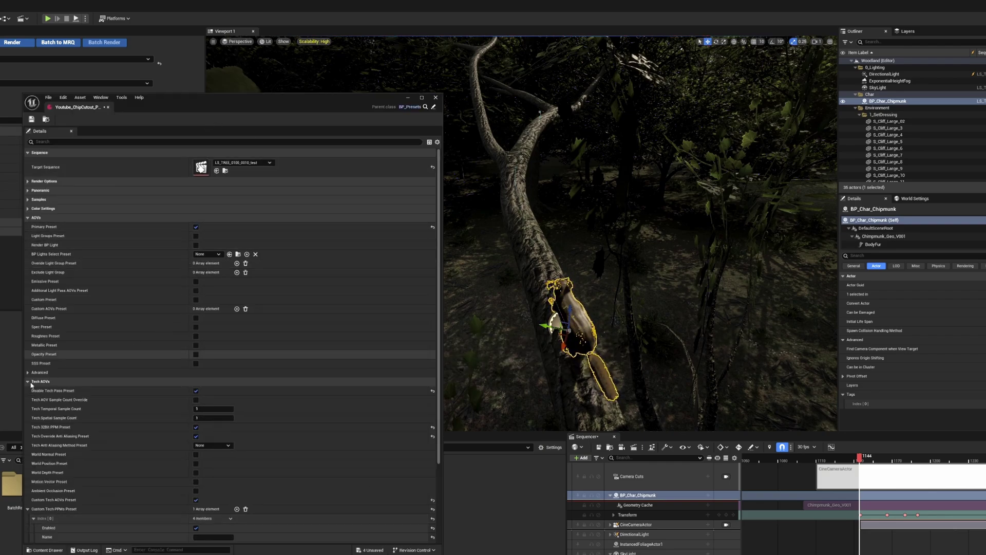
Replace the Add Holdout Actors by Tag entries in the Cutout preset with the single tag Chip.
left_click(171, 372)
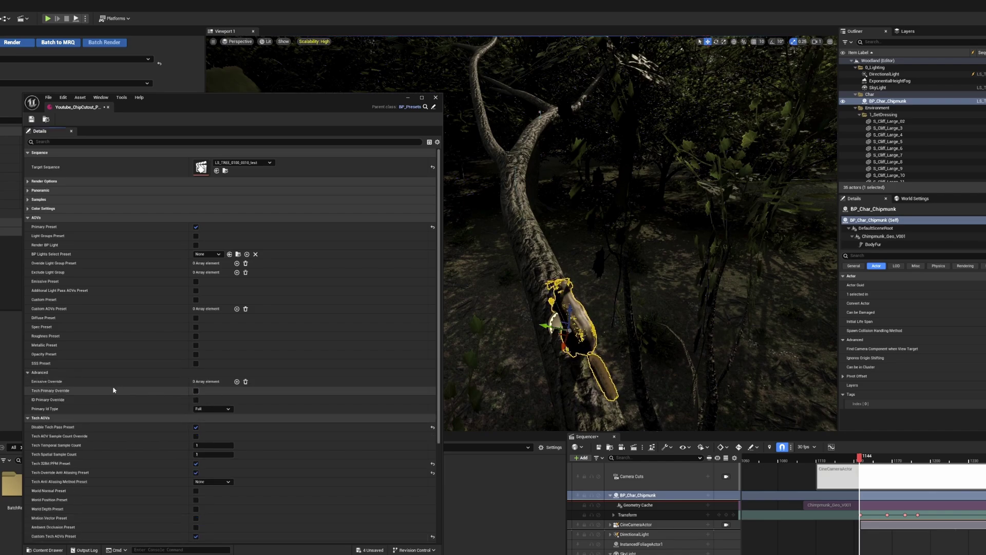
left_click(28, 372)
left_click(28, 381)
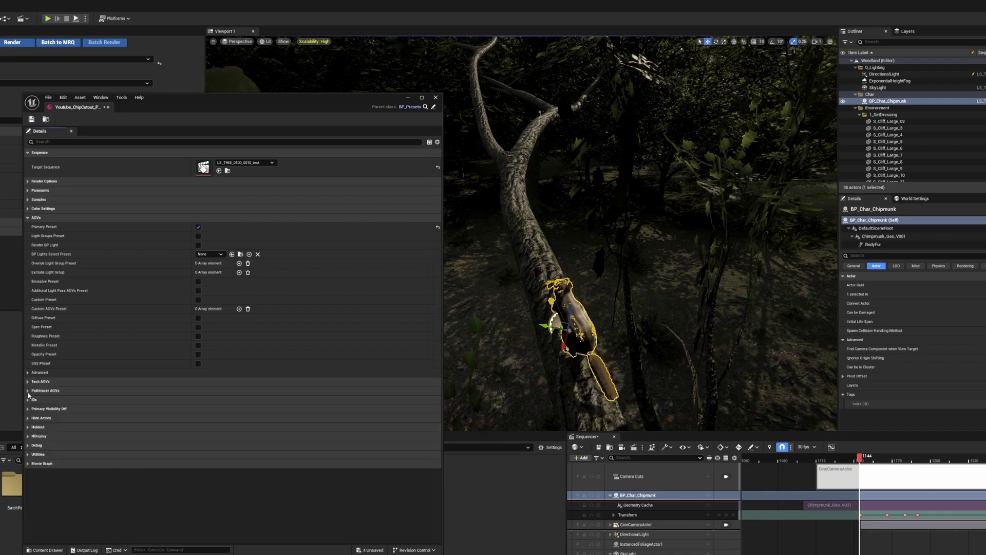
left_click(28, 427)
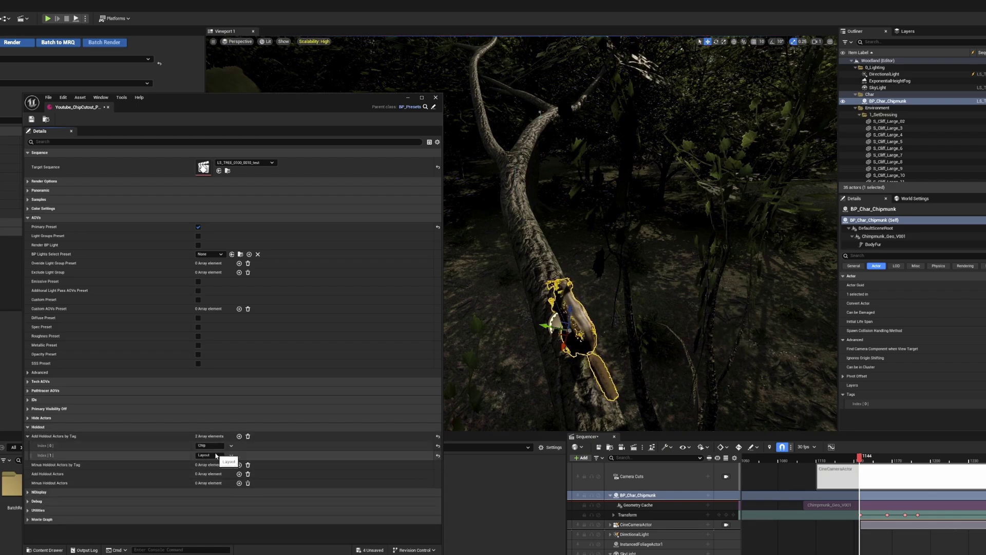
left_click(248, 436)
left_click(28, 418)
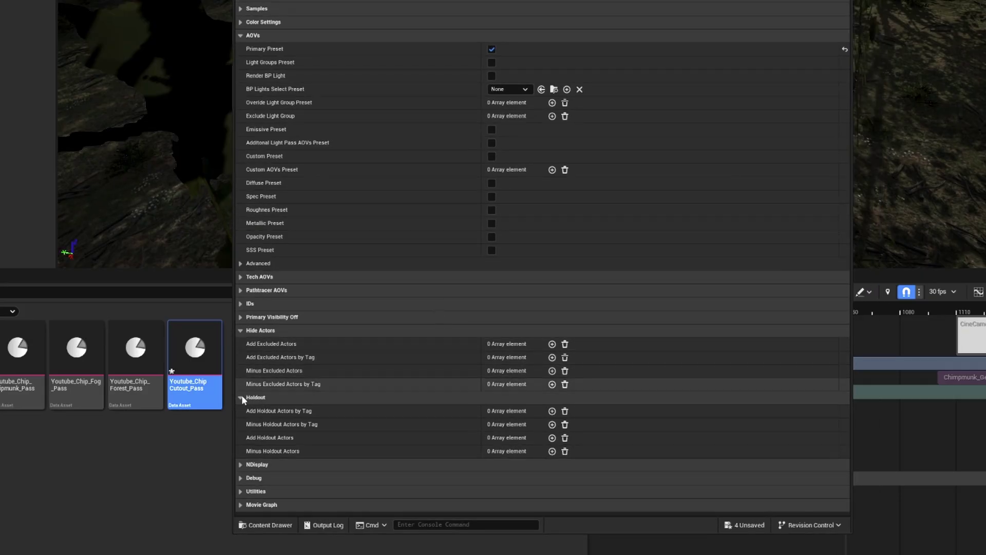
left_click(552, 411)
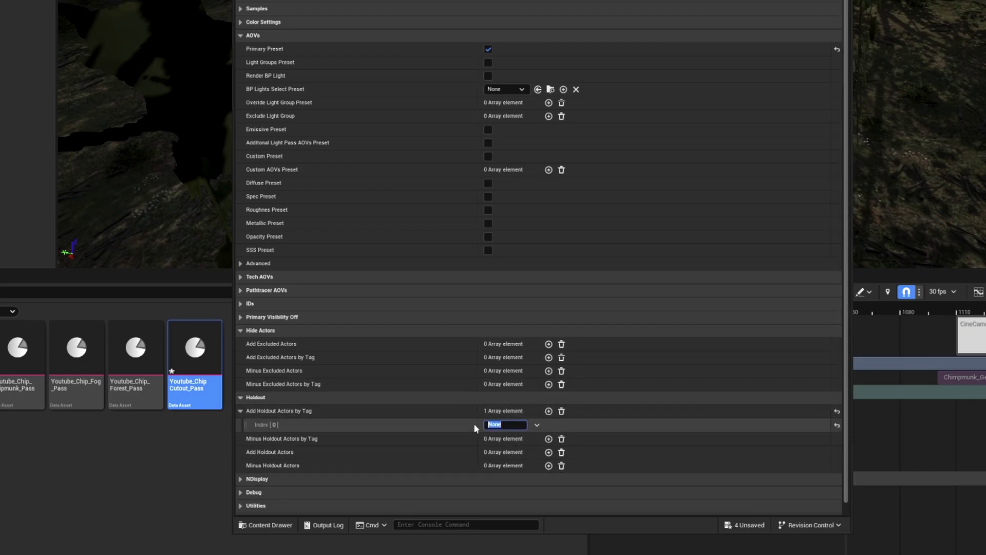
type("Chip")
key("Return")
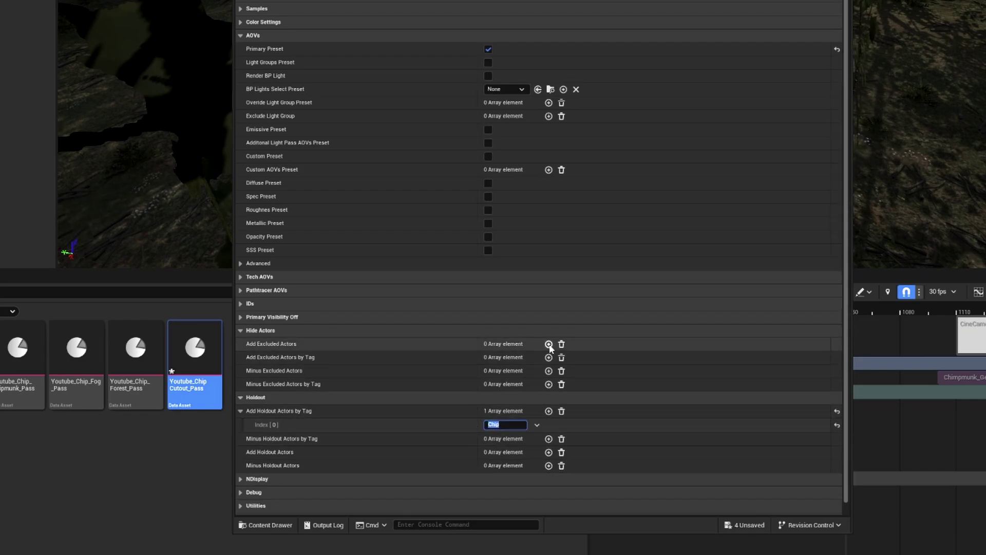
Add the tag Fog to Add Excluded Actors by Tag under Hide Actors in the Cutout preset.
left_click(550, 345)
left_click(561, 344)
left_click(549, 358)
left_click(506, 369)
type("Fog")
key("Return")
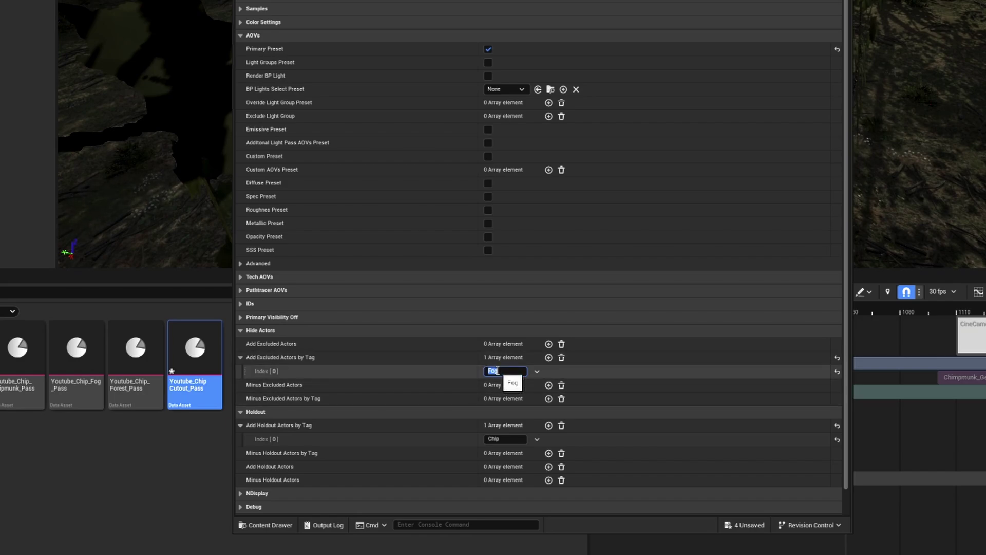
Open the Youtube_Chip_Fog_Pass preset and set its Pass Name to Fog.
left_click(85, 381)
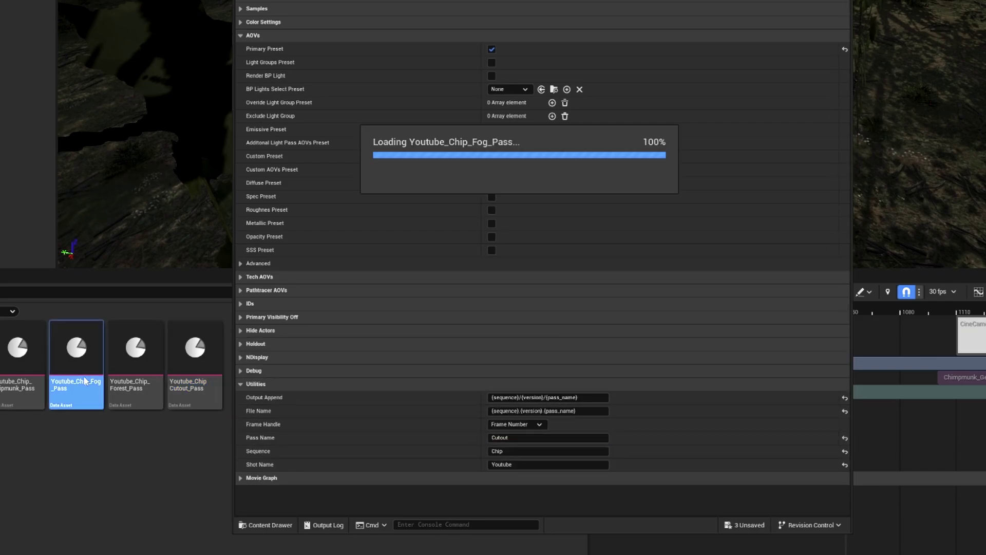
left_click(493, 438)
type("Fog")
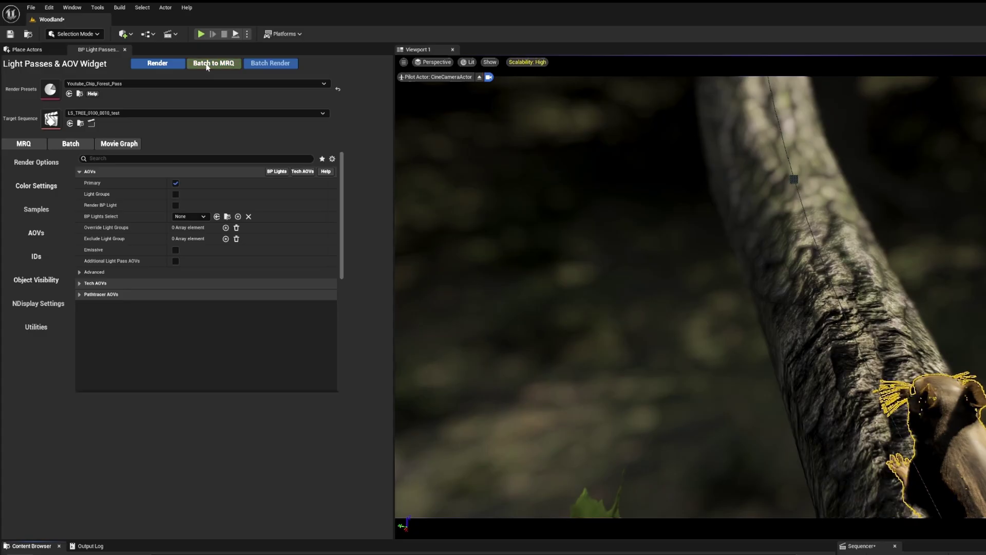
Open the Movie Render Queue and load Youtube_ChipCutout_Pass as the widget's render preset.
left_click(213, 63)
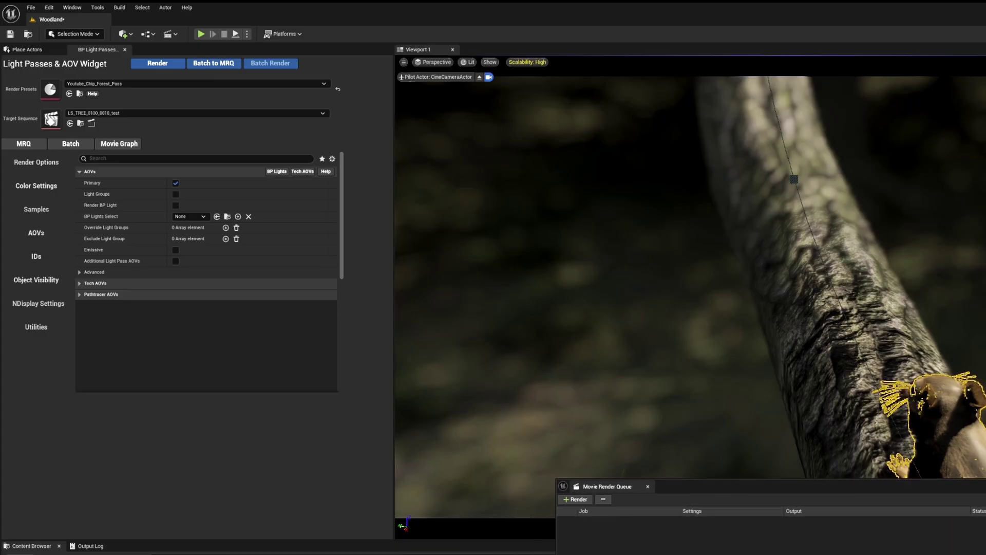
left_click_drag(221, 554, 47, 86)
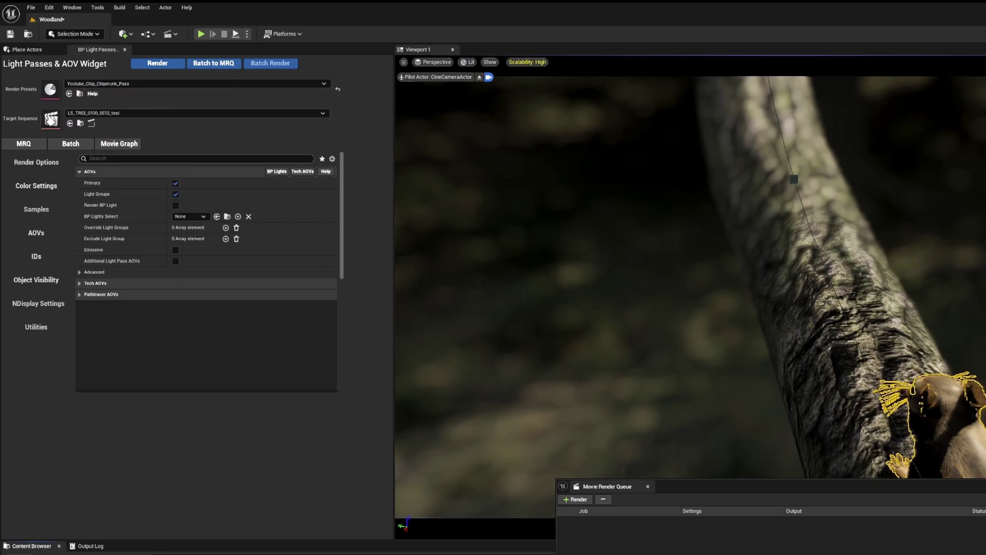
left_click_drag(221, 553, 49, 87)
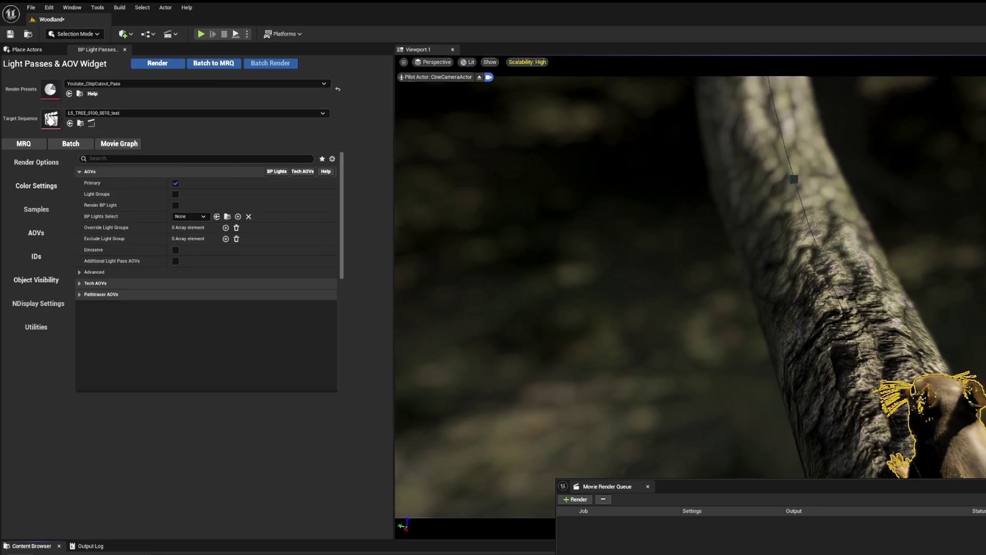
Disable Render Lighting AOVs under Pathtracer AOVs for the Cutout preset and close the preset.
left_click(86, 295)
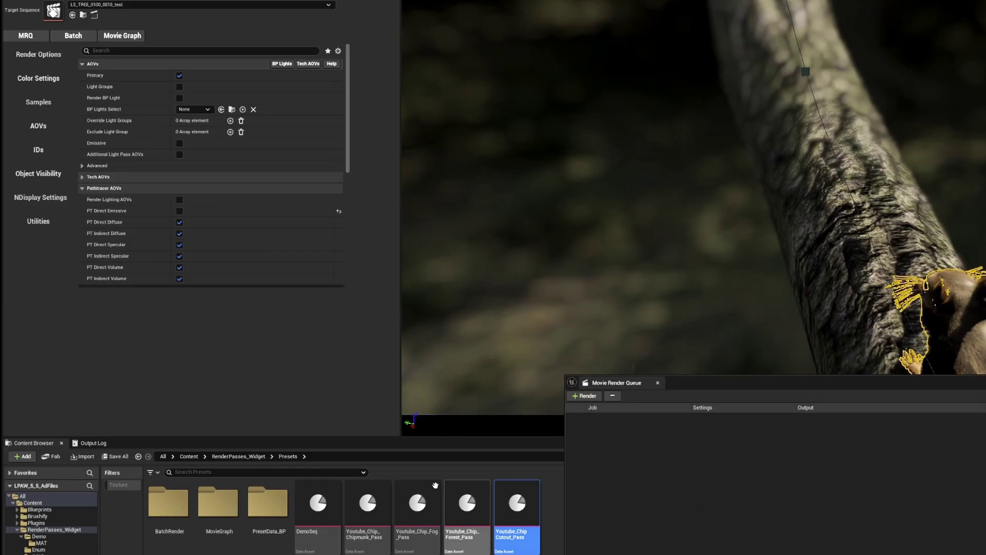
double_click(517, 519)
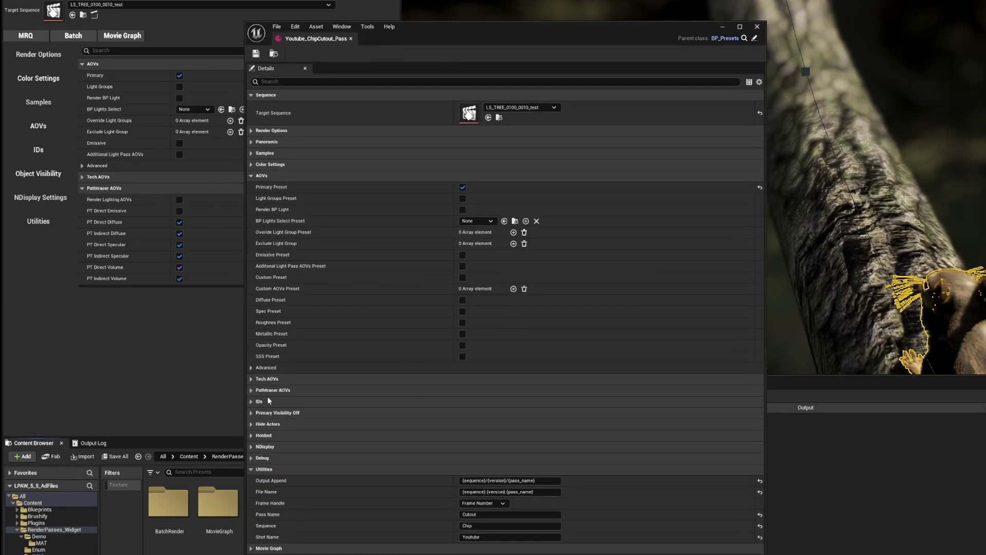
left_click(351, 39)
Enable Render Lighting AOVs under Pathtracer AOVs in the Youtube_Chip_Forest_Pass preset, save it and close it.
double_click(468, 513)
left_click(460, 401)
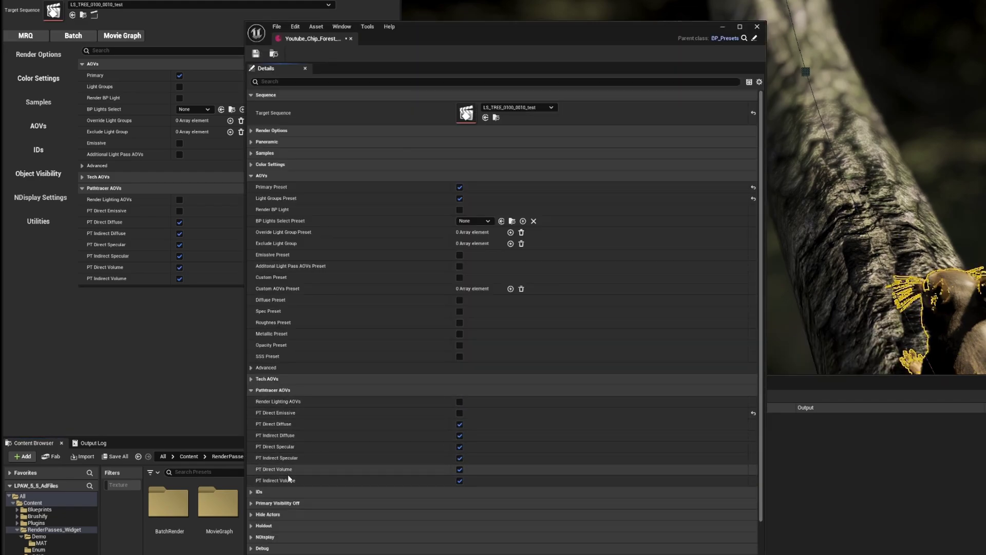
left_click(251, 391)
left_click(251, 176)
left_click(251, 277)
left_click(256, 53)
left_click(757, 27)
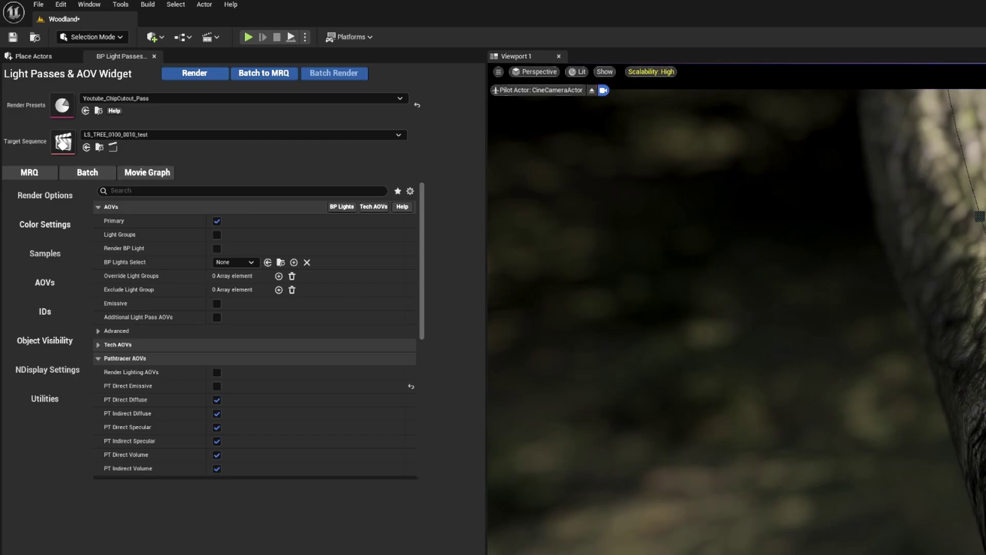
Send the Cutout preset to the Movie Render Queue and open the sequence of its Primary job.
left_click_drag(966, 550, 837, 252)
left_click(264, 74)
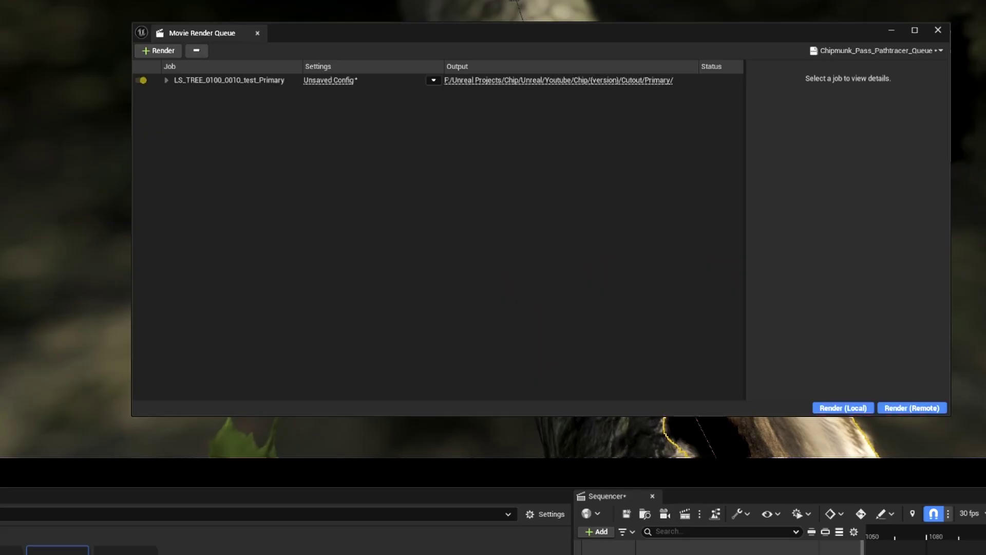
left_click(220, 81)
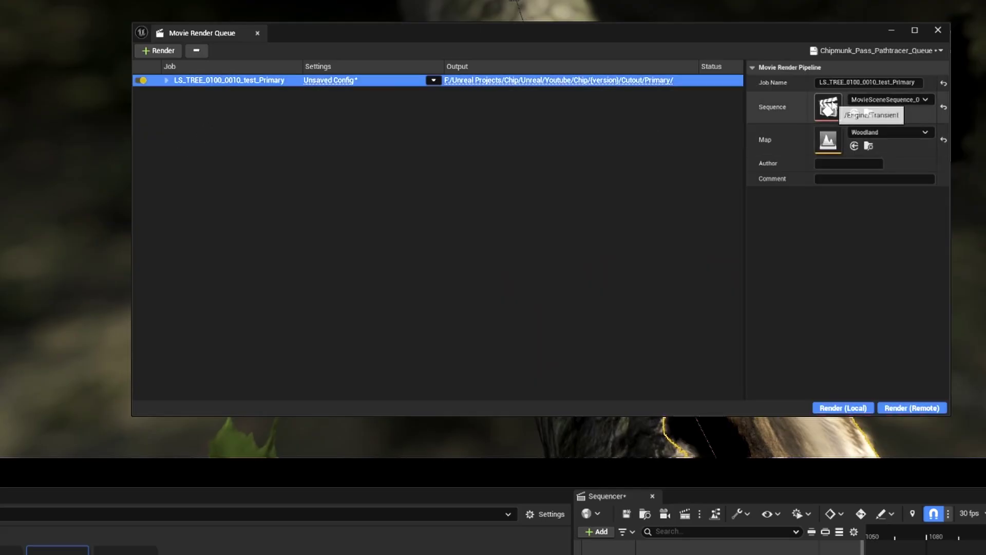
double_click(831, 105)
Inspect the chipmunk holdout in the job's sequence through the CineCameraActor view.
left_click_drag(702, 31, 567, 104)
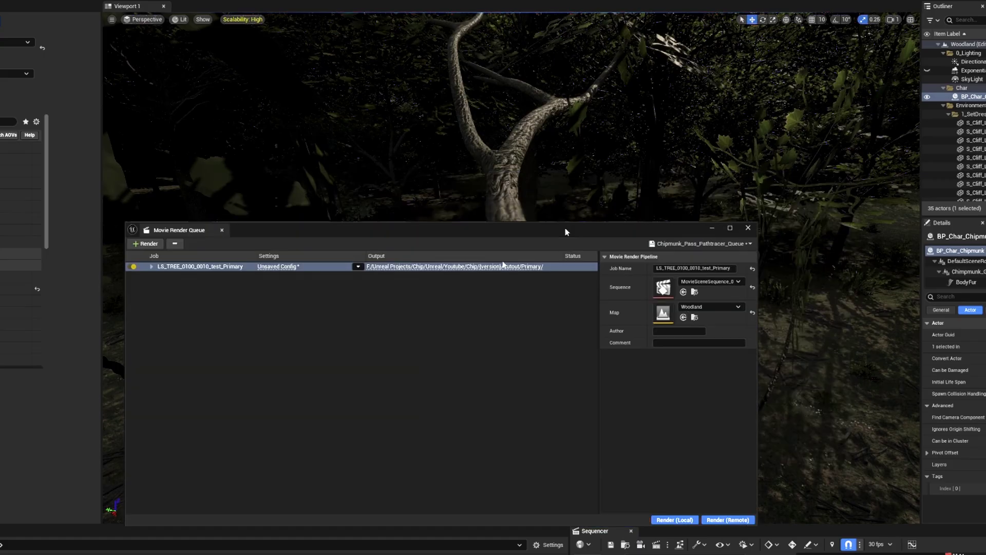
left_click_drag(565, 232, 115, 415)
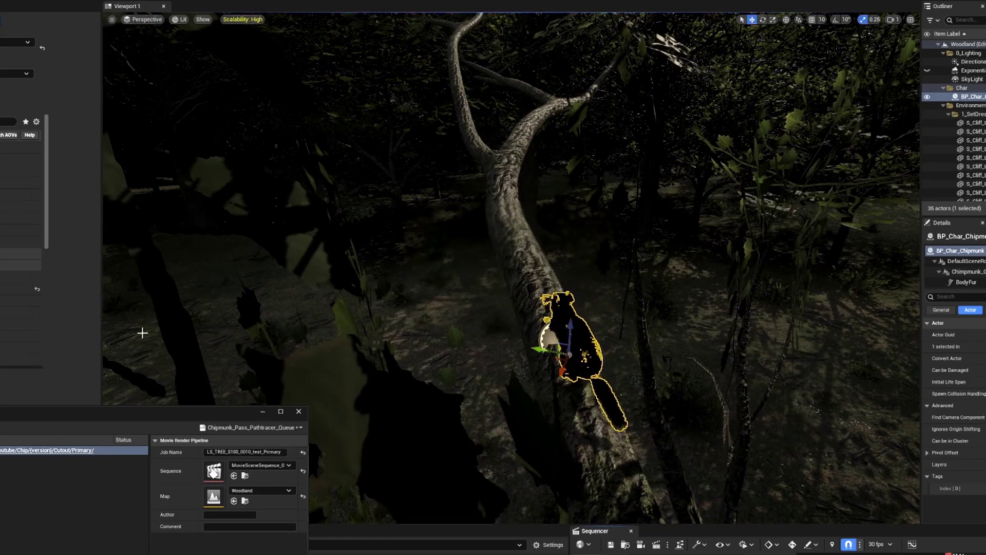
left_click(144, 19)
left_click(179, 132)
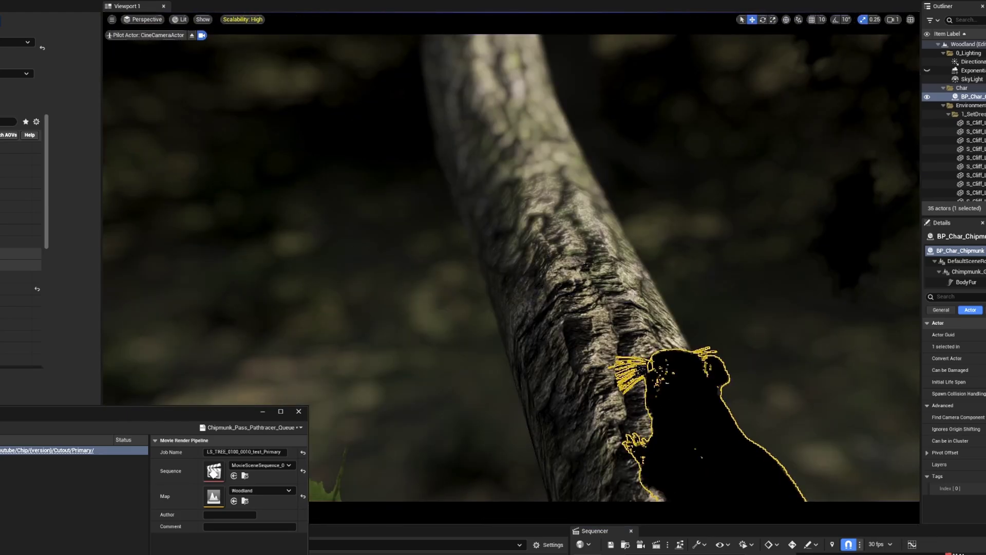
left_click_drag(948, 554, 985, 554)
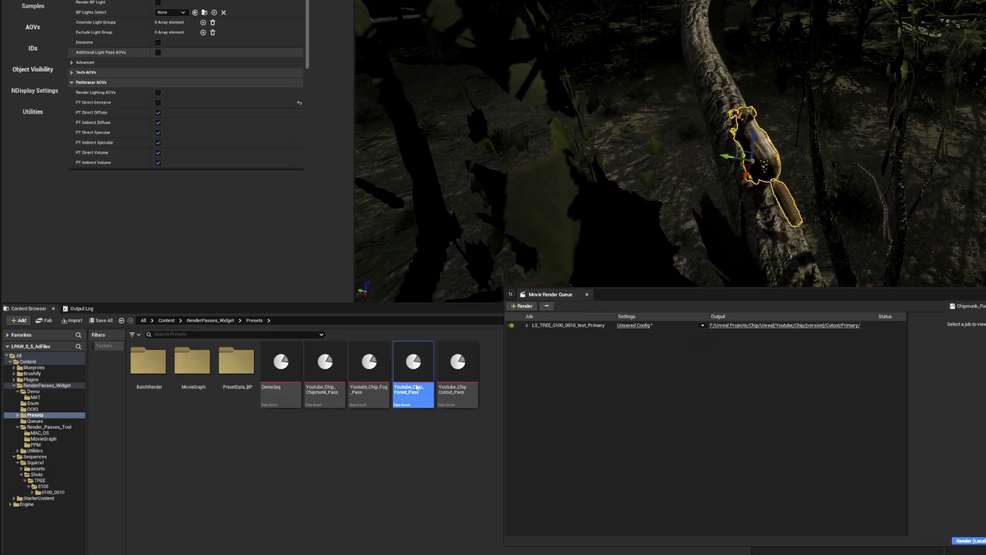
Load the Youtube_Chip_Chipmunk_Pass preset and send its passes to the emptied Movie Render Queue.
left_click_drag(368, 365, 130, 2)
left_click(557, 334)
left_click(557, 326, "shift")
key("Delete")
left_click_drag(325, 366, 134, 1)
left_click_drag(368, 366, 134, 2)
left_click_drag(413, 366, 135, 2)
left_click_drag(457, 365, 135, 1)
double_click(458, 366)
left_click(395, 92)
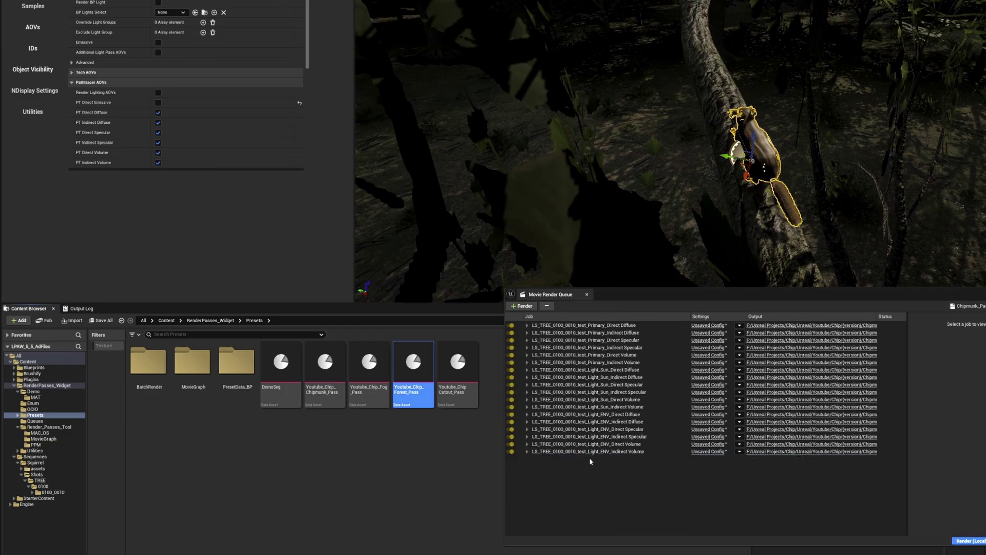
Add the passes of the Fog and Forest presets to the Movie Render Queue and review the job list.
left_click(410, 102)
left_click(409, 102)
left_click(671, 0)
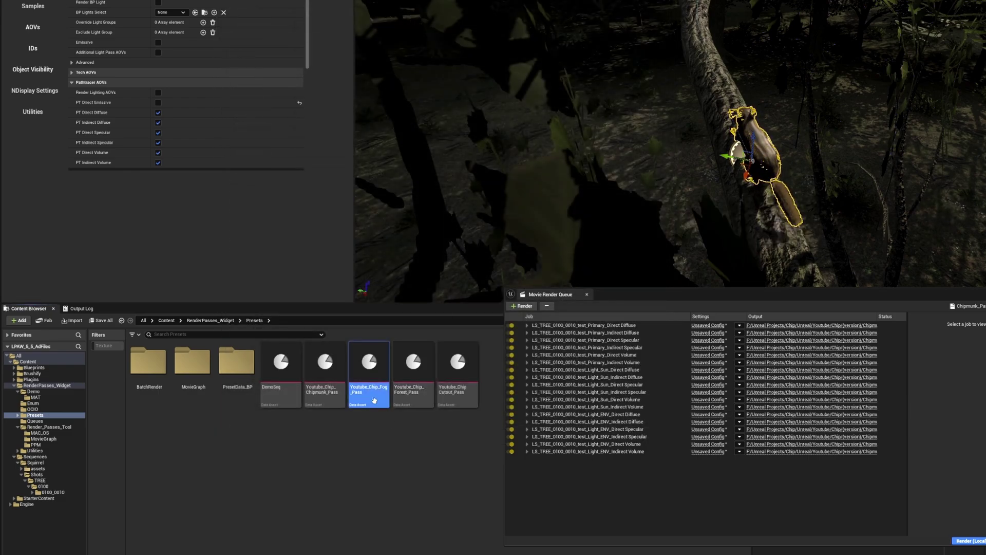
left_click_drag(98, 0, 100, 0)
left_click_drag(414, 370, 235, 138)
scroll(620, 474, "down", 3)
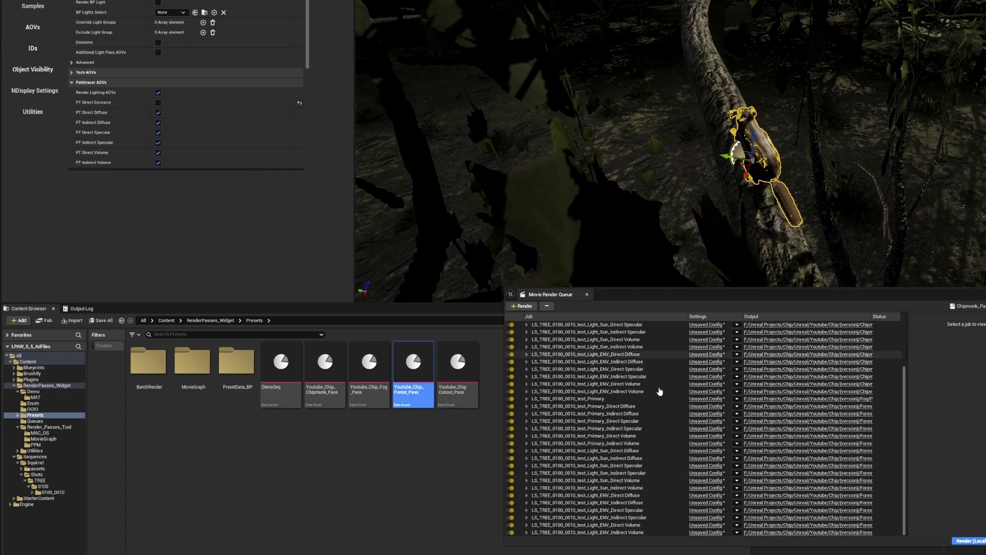
scroll(640, 433, "up", 3)
left_click_drag(682, 286, 696, 22)
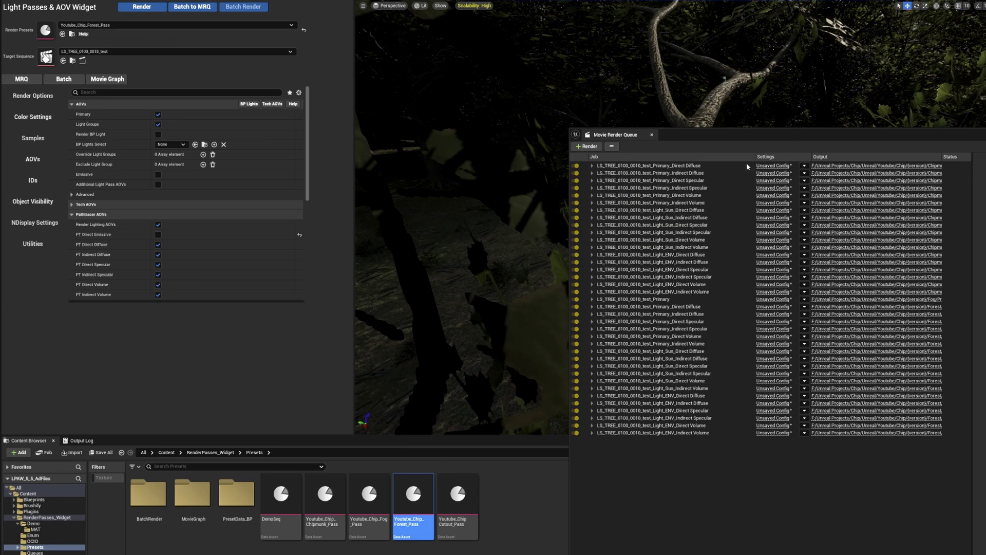
Delete all jobs from the Movie Render Queue and move its window aside.
left_click(748, 166)
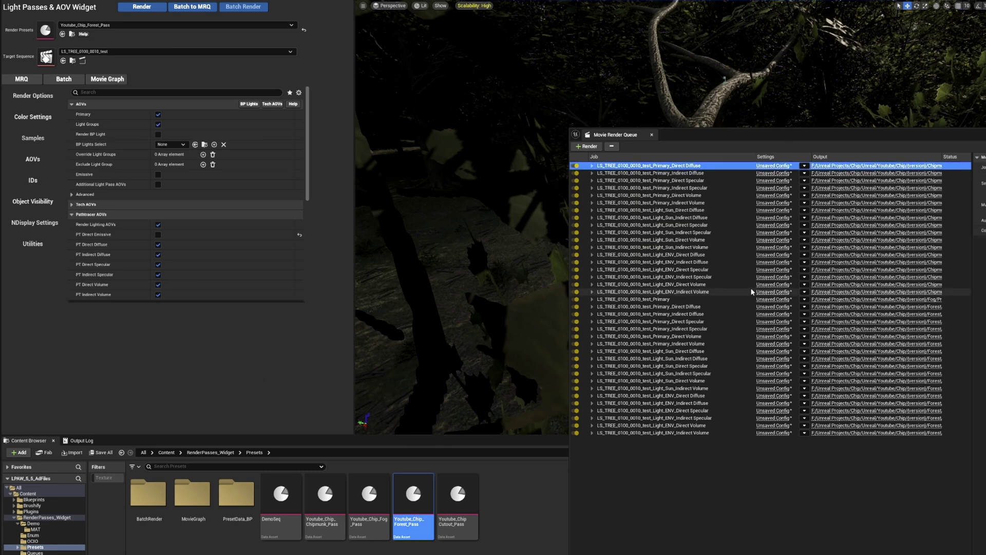
left_click(696, 433, "shift")
key("Delete")
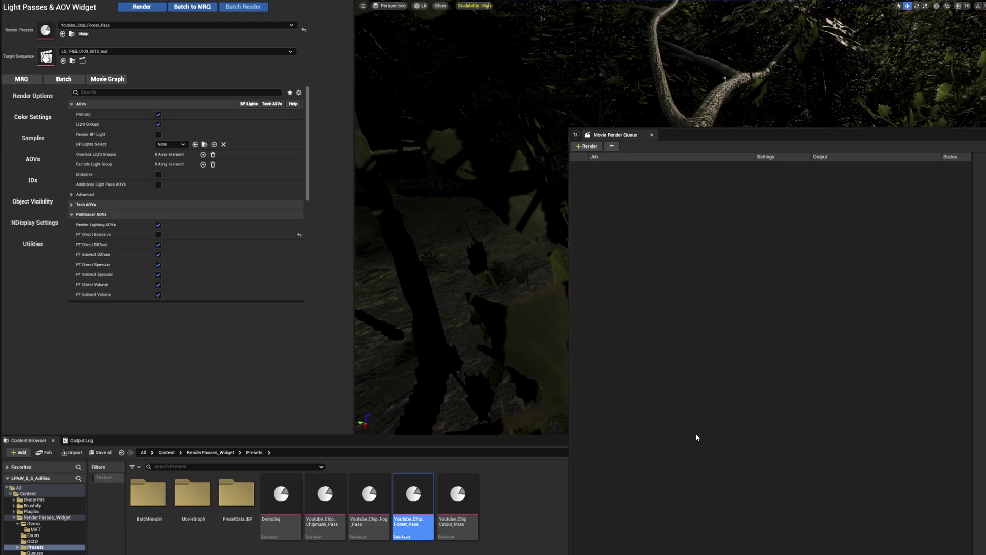
left_click_drag(926, 139, 946, 136)
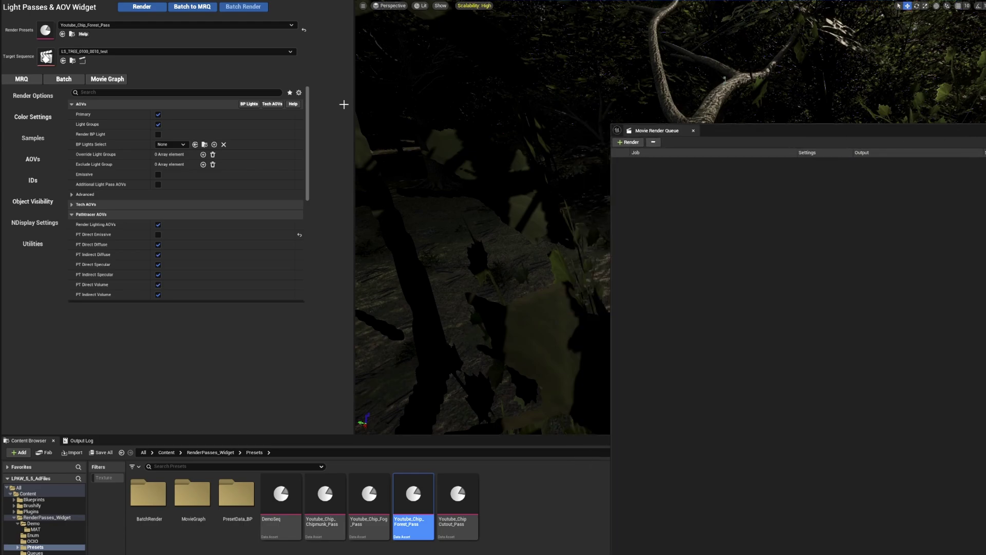
Enable Batch Render in the widget and add four elements to the Presets Batch array.
left_click(109, 78)
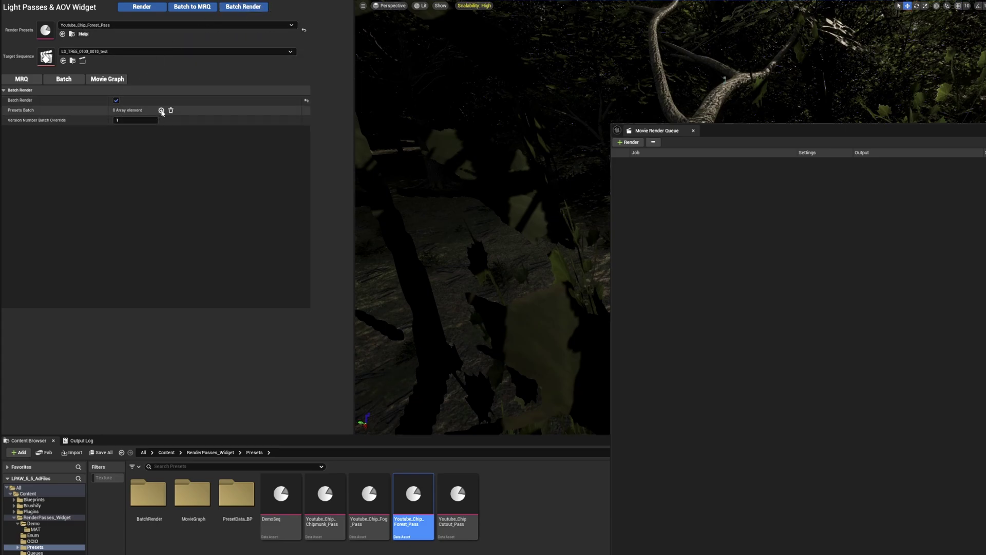
left_click(161, 110)
left_click(161, 111)
left_click(161, 111)
left_click(161, 110)
Assign the Chipmunk, Fog, Forest and Cutout pass presets to the four Presets Batch elements in that order.
left_click_drag(325, 493, 154, 126)
left_click_drag(370, 493, 154, 147)
left_click_drag(414, 493, 154, 169)
left_click_drag(458, 493, 125, 192)
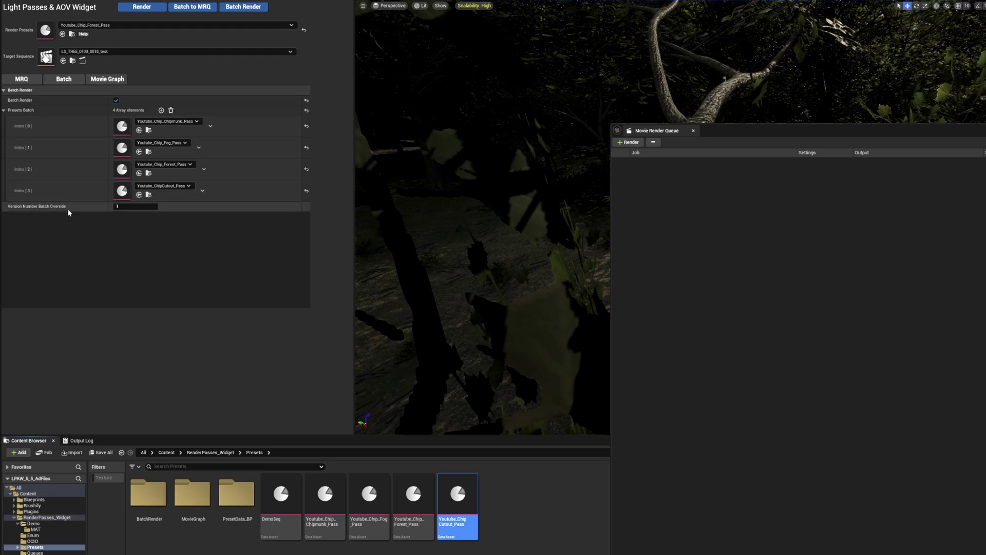